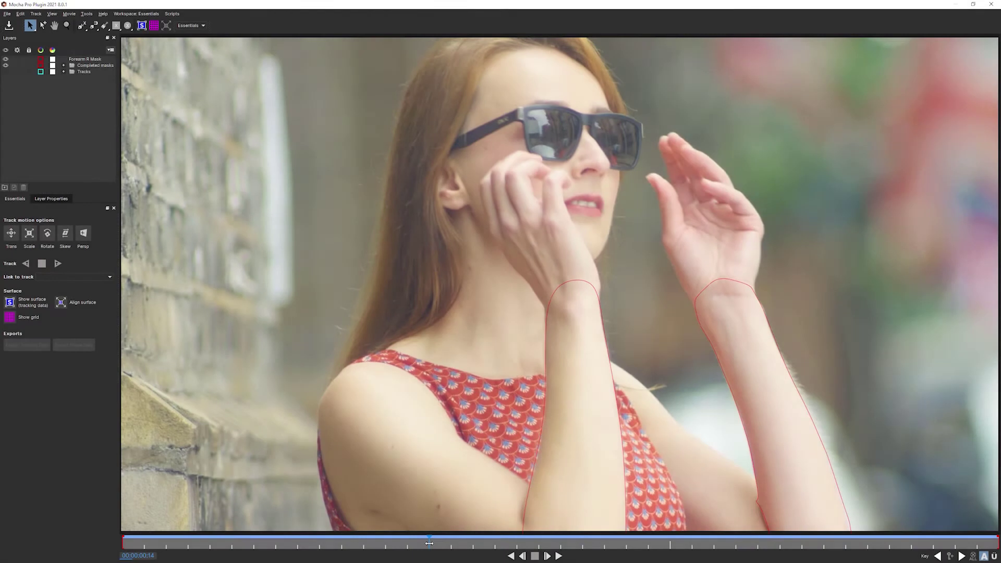
# Step: Scrub through the clip to examine how the forearm masks follow the arms and how the right hand moves
pyautogui.moveTo(429, 543); pyautogui.dragTo(516, 542)
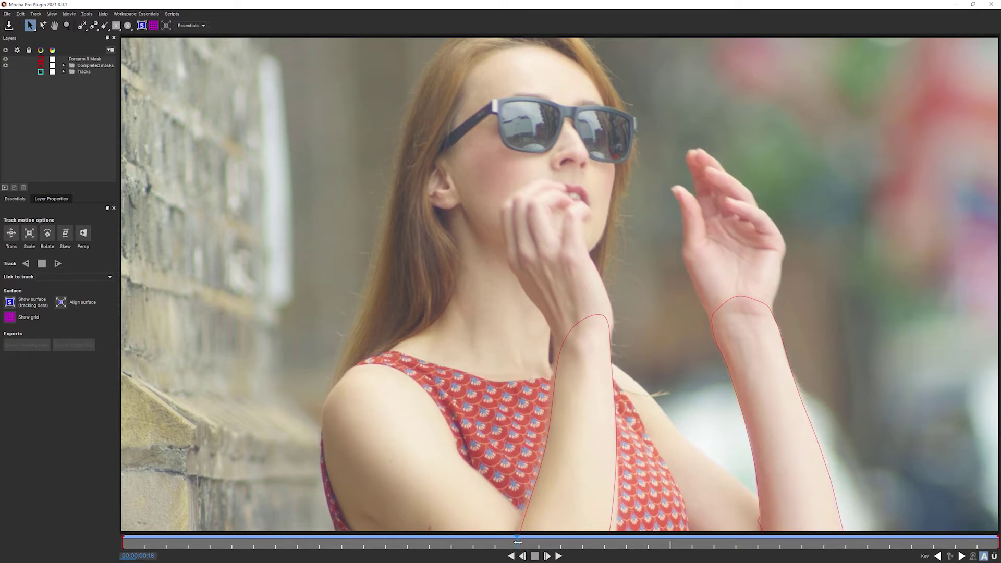
pyautogui.moveTo(516, 542); pyautogui.dragTo(579, 535)
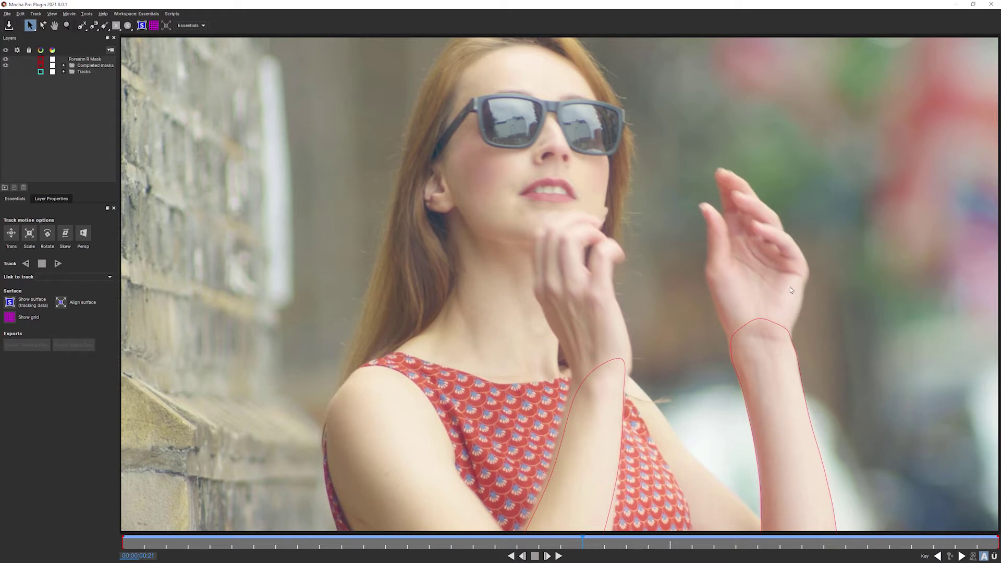
pyautogui.moveTo(582, 543); pyautogui.dragTo(472, 537)
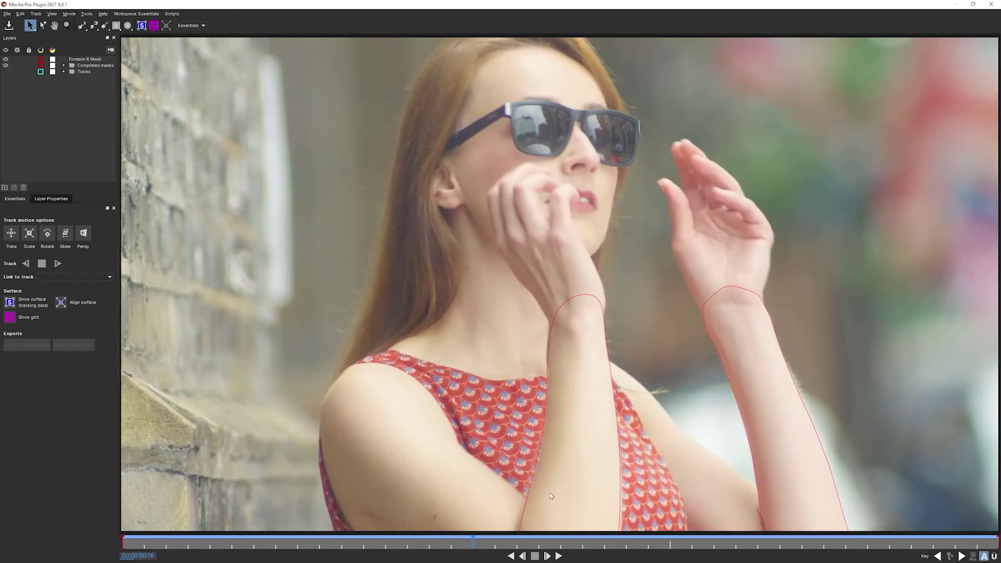
pyautogui.moveTo(558, 546); pyautogui.dragTo(522, 531)
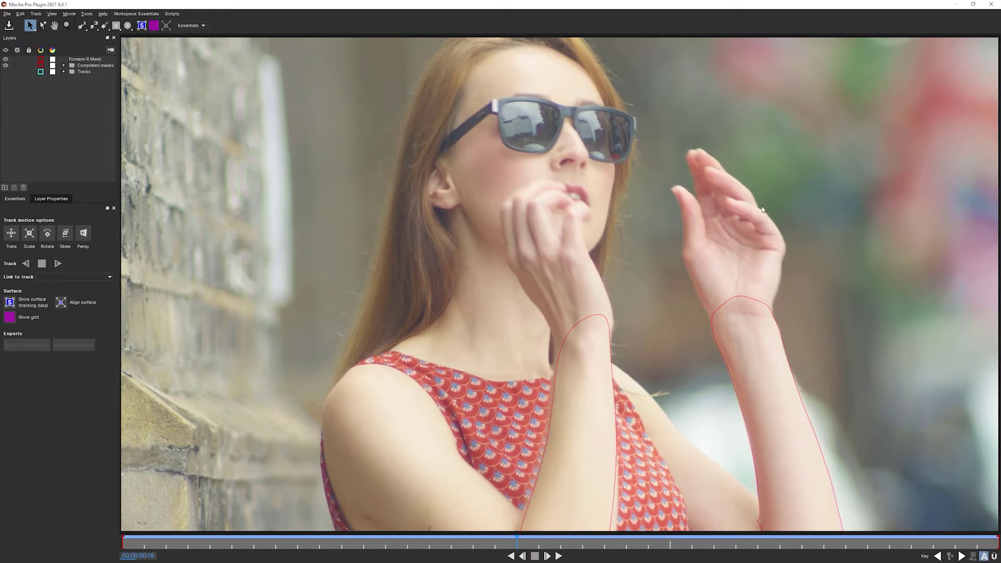
pyautogui.moveTo(515, 542); pyautogui.dragTo(442, 549)
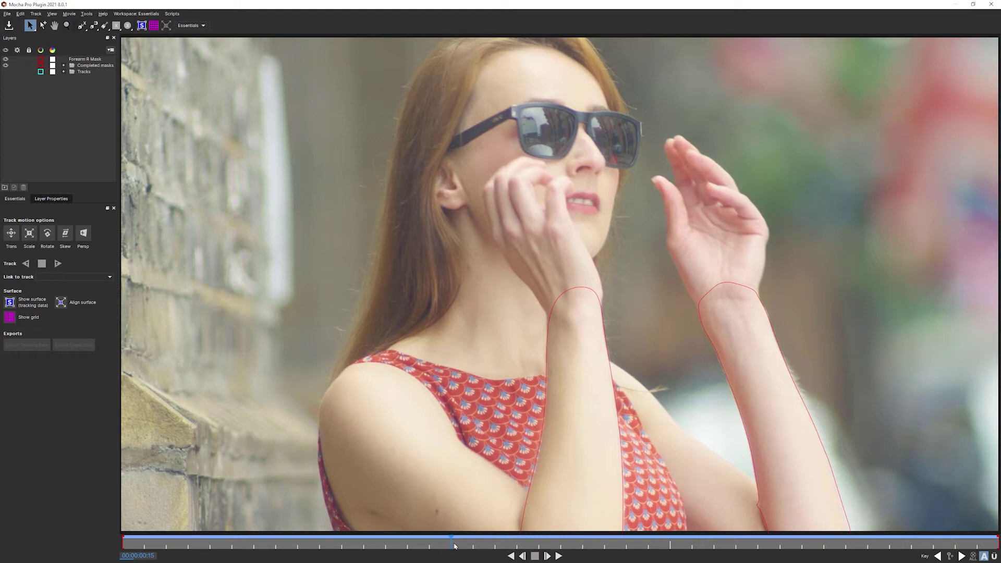
pyautogui.moveTo(454, 545); pyautogui.dragTo(543, 543)
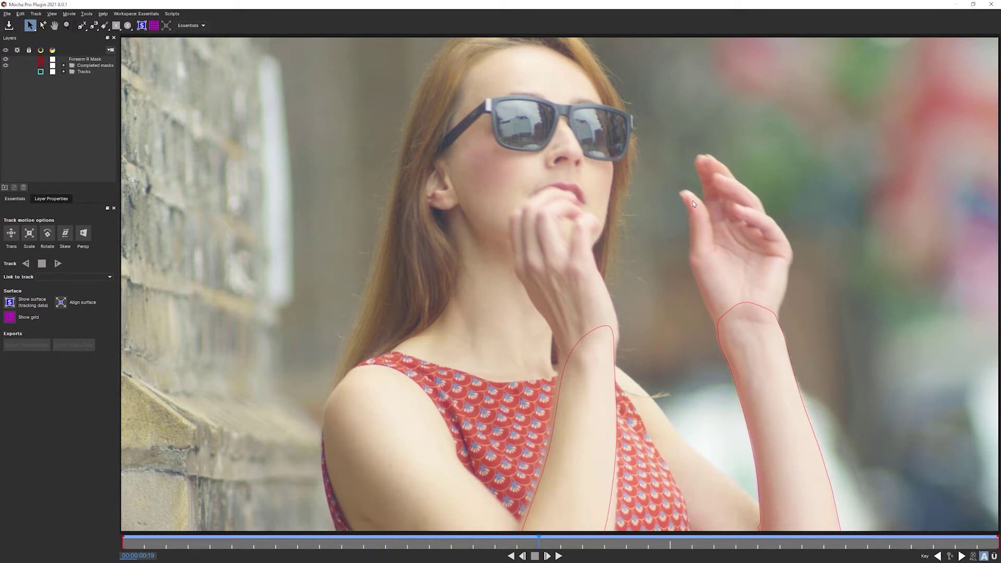
pyautogui.moveTo(537, 543); pyautogui.dragTo(516, 543)
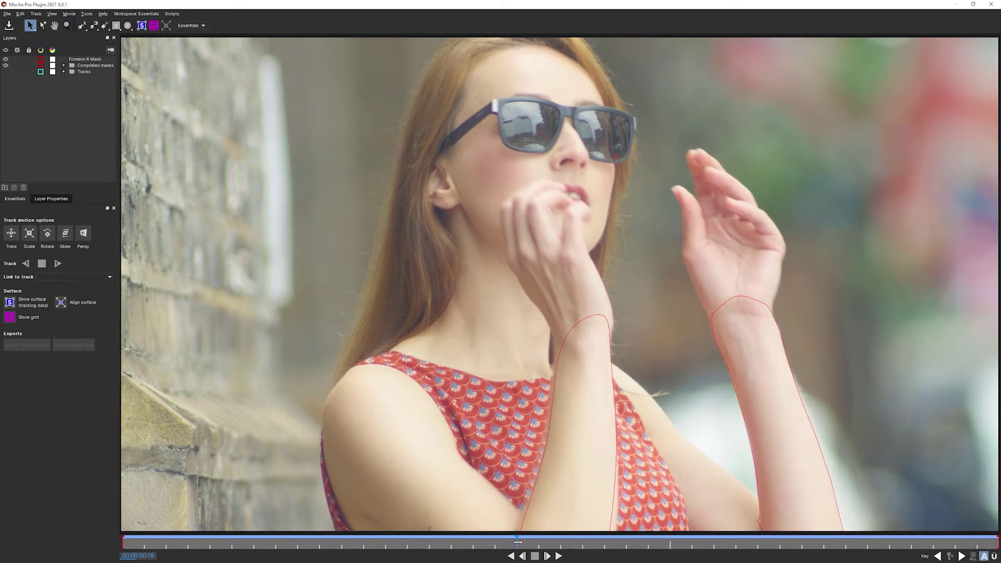
pyautogui.moveTo(517, 542); pyautogui.dragTo(473, 542)
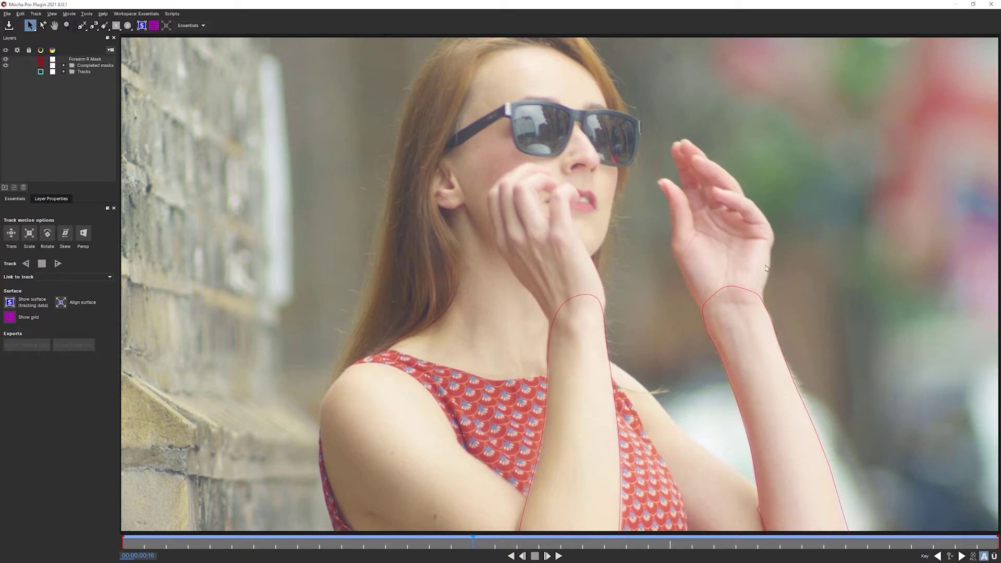
# Step: Move the Forearm R Mask layer into the Completed masks folder
pyautogui.click(87, 60)
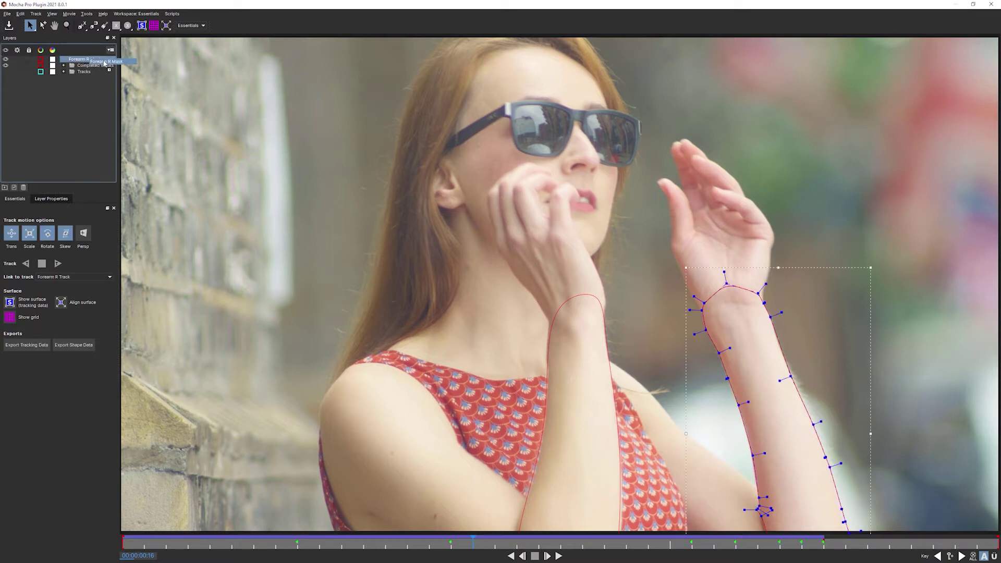
pyautogui.moveTo(94, 66); pyautogui.dragTo(95, 65)
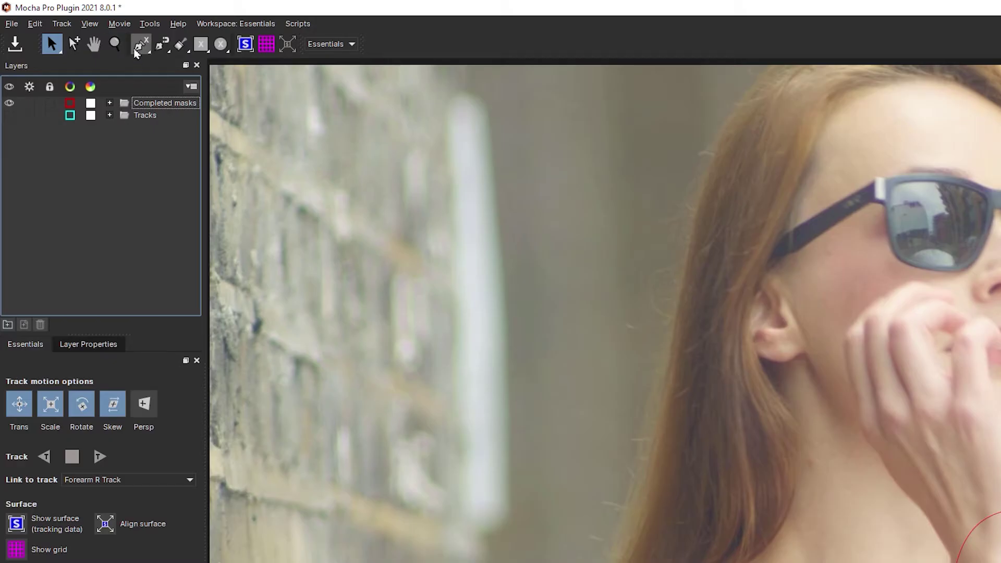
# Step: Start a new X-spline mask on the raised open hand, with its first points across the wrist overlapping the forearm mask
pyautogui.click(141, 46)
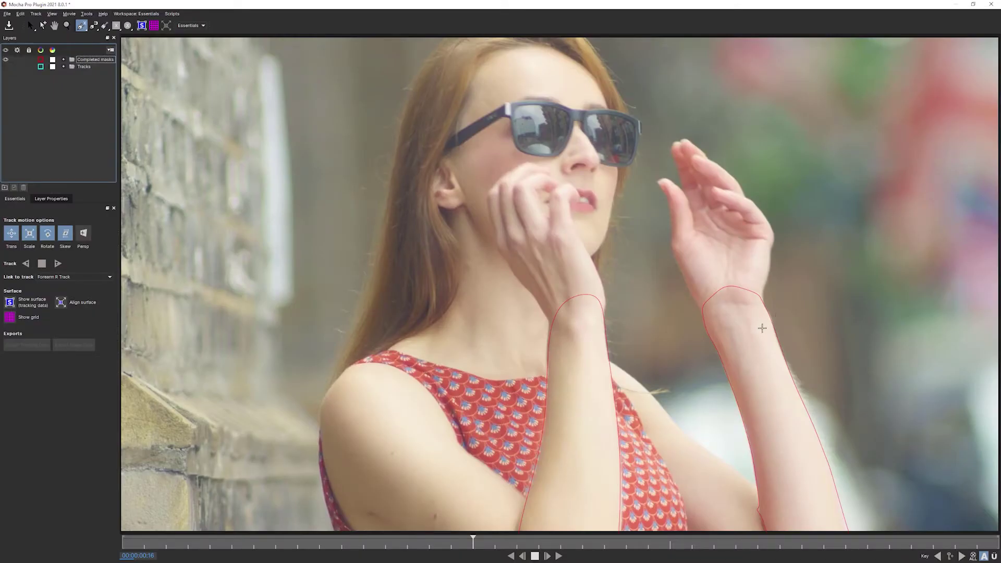
pyautogui.hotkey('ctrl', 'b')
pyautogui.press('z')
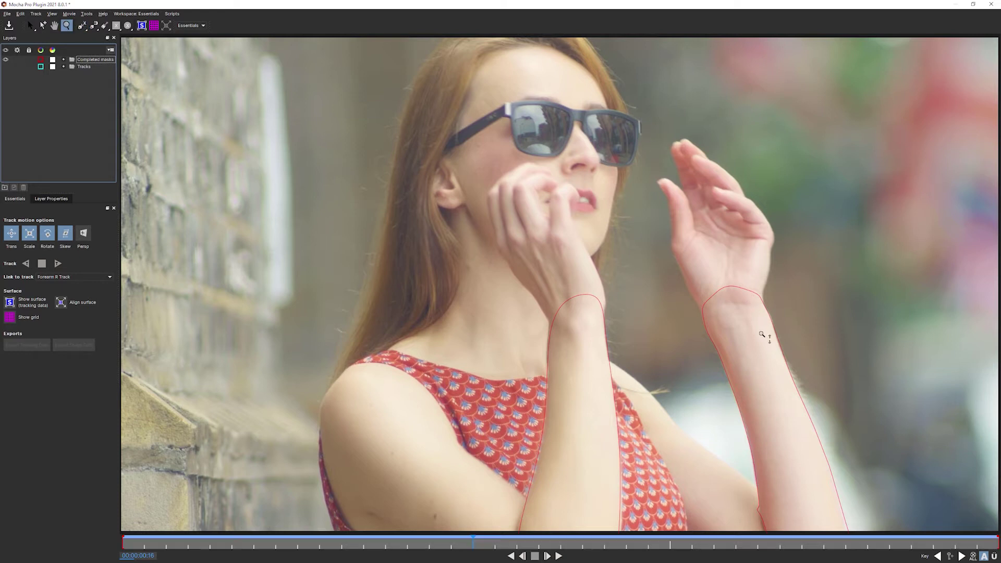
pyautogui.click(761, 334)
pyautogui.press('x')
pyautogui.moveTo(696, 225)
pyautogui.mouseDown()
pyautogui.moveTo(602, 293)
pyautogui.moveTo(639, 367)
pyautogui.mouseUp()
pyautogui.hotkey('ctrl', 'l')
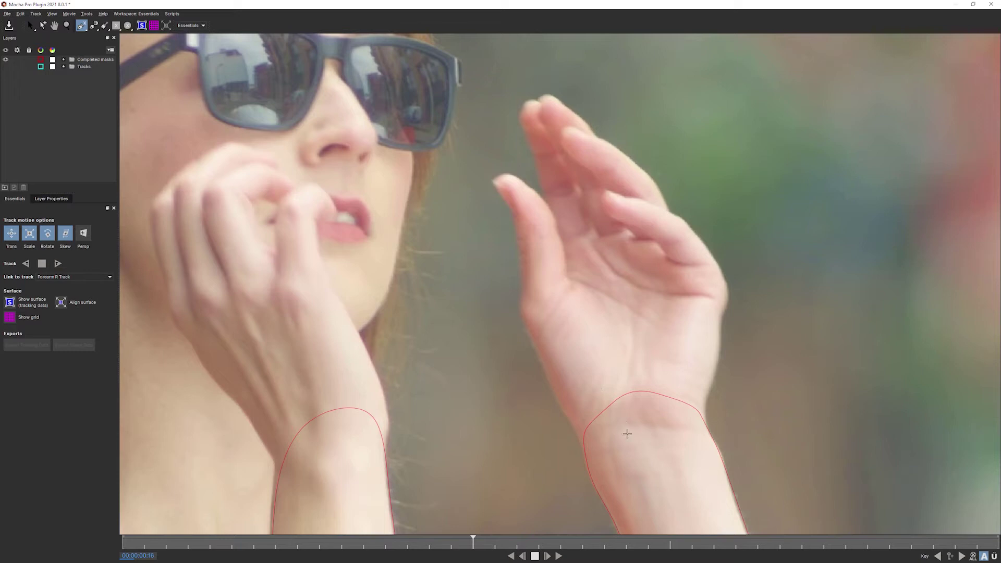
pyautogui.moveTo(636, 437); pyautogui.dragTo(688, 438)
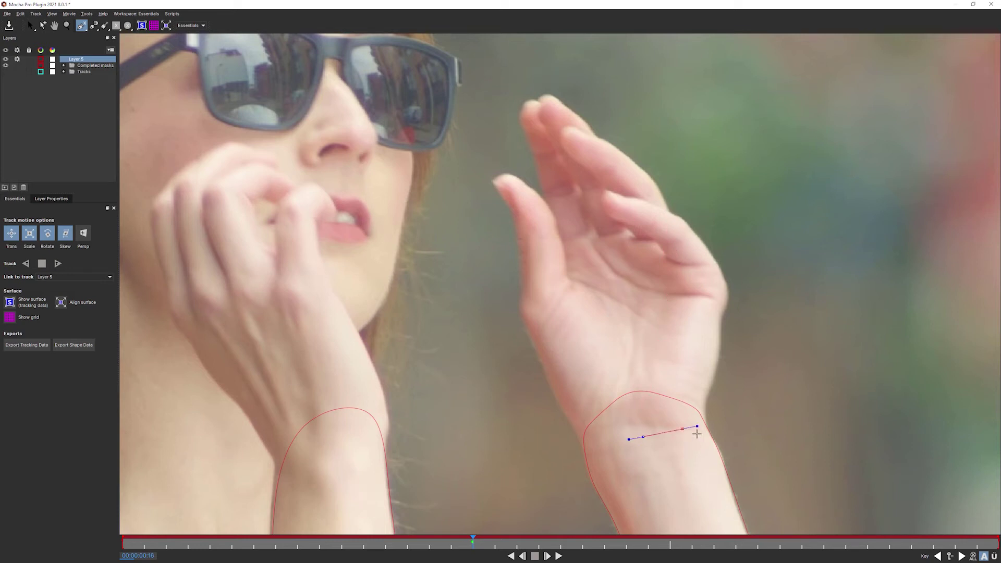
pyautogui.click(702, 435)
pyautogui.click(706, 399)
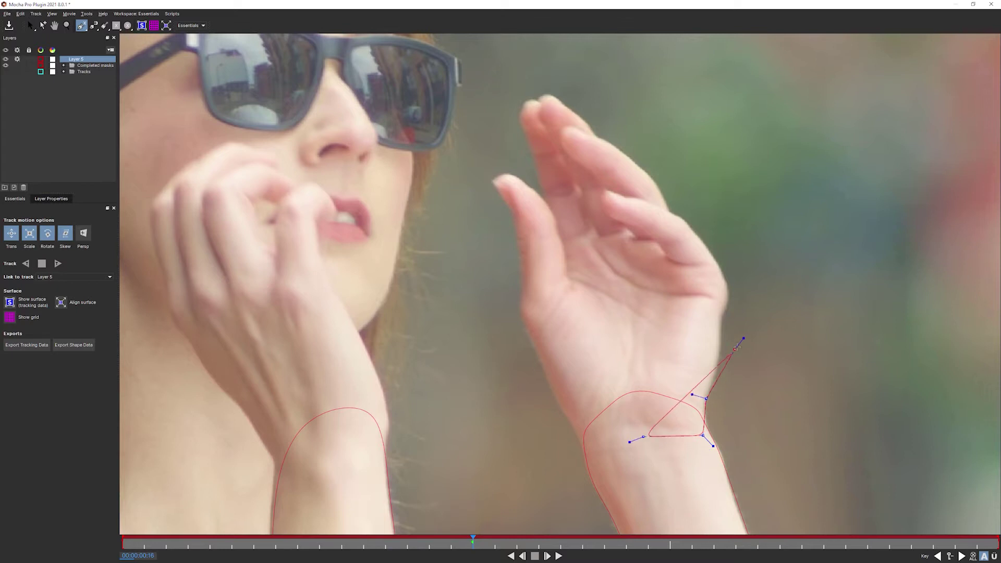
# Step: Continue the spline up the outer edge of the open hand, from the heel of the palm along the fingers
pyautogui.click(723, 355)
pyautogui.click(722, 314)
pyautogui.click(729, 298)
pyautogui.click(724, 280)
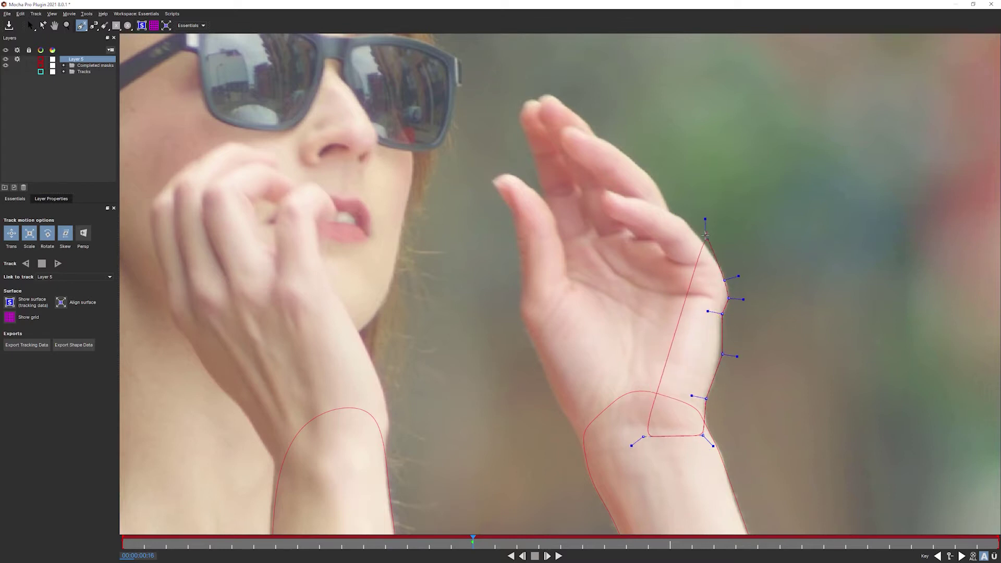
pyautogui.click(703, 239)
pyautogui.click(685, 218)
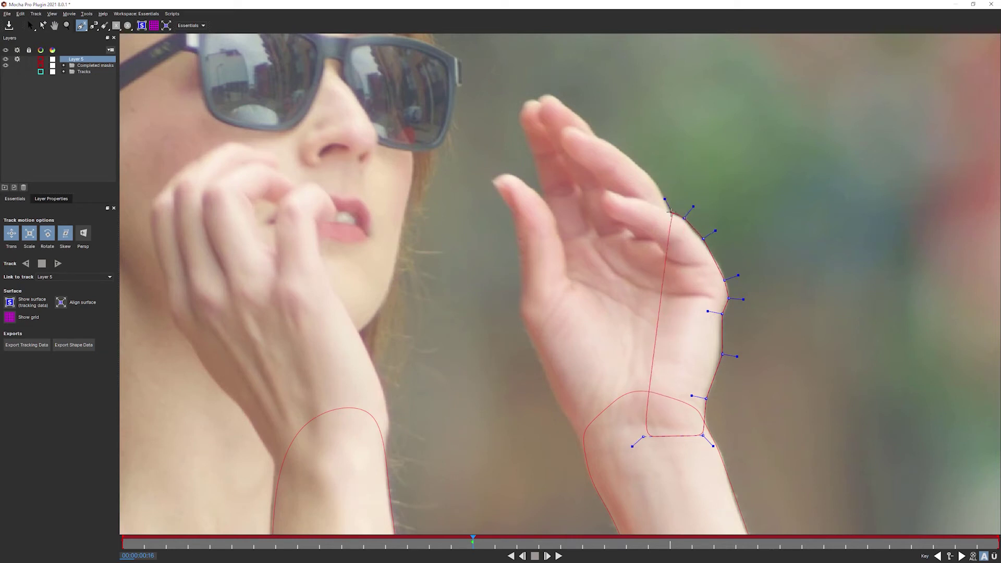
pyautogui.click(671, 210)
pyautogui.click(653, 178)
pyautogui.click(630, 161)
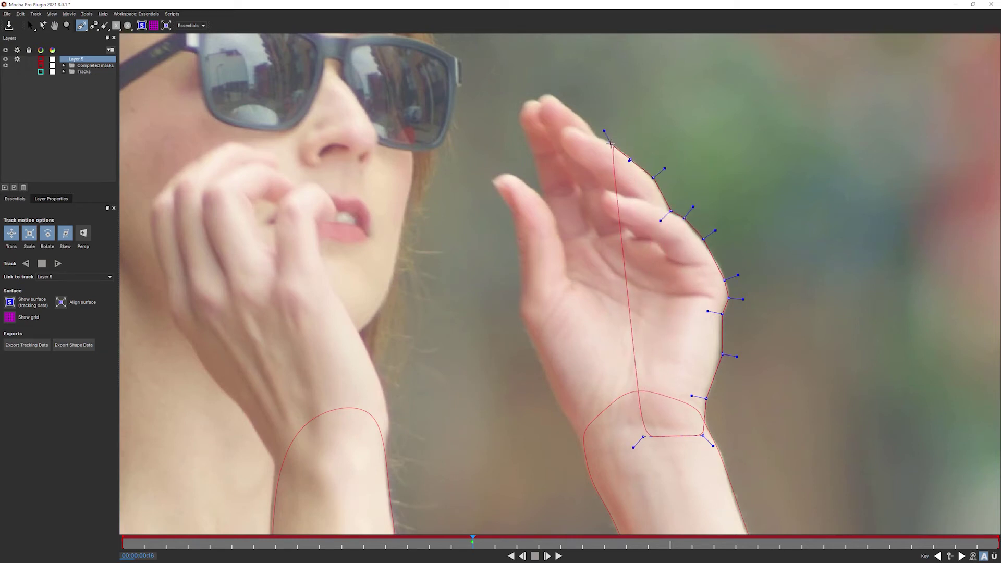
pyautogui.click(595, 135)
pyautogui.click(583, 118)
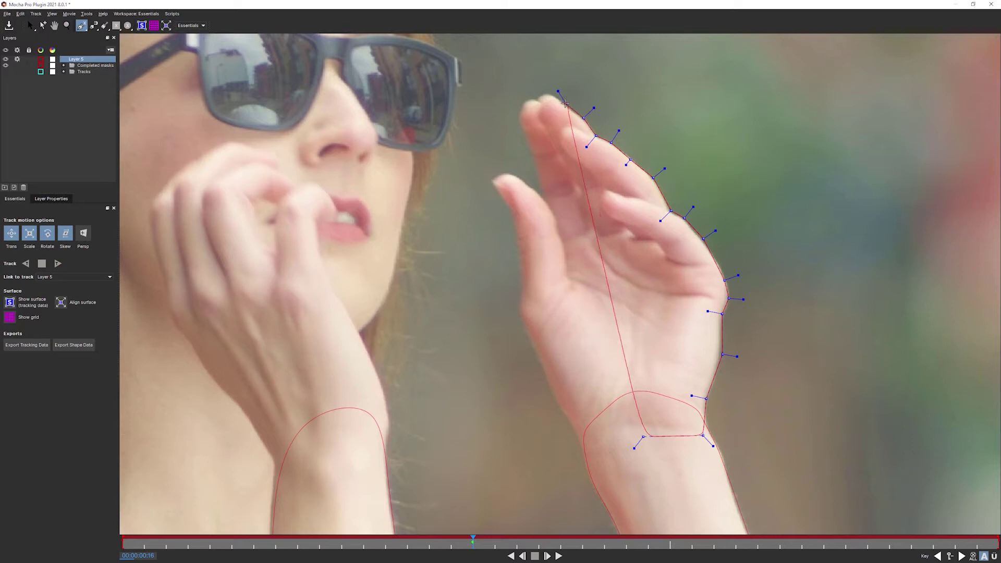
# Step: Trace the spline around the fingertips and down the index finger to the gap beside the thumb
pyautogui.click(564, 105)
pyautogui.click(546, 94)
pyautogui.click(538, 99)
pyautogui.click(528, 98)
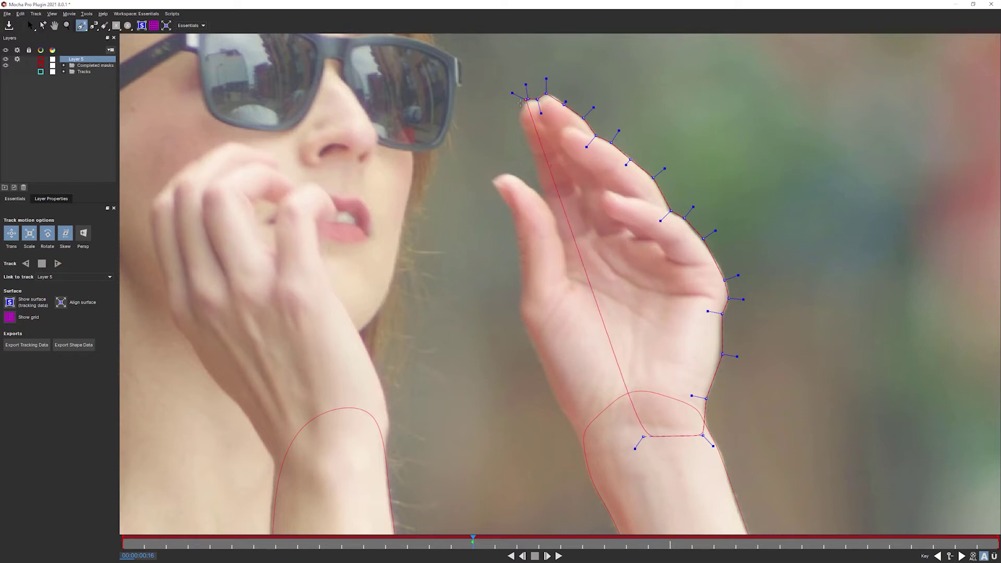
pyautogui.click(523, 105)
pyautogui.click(518, 122)
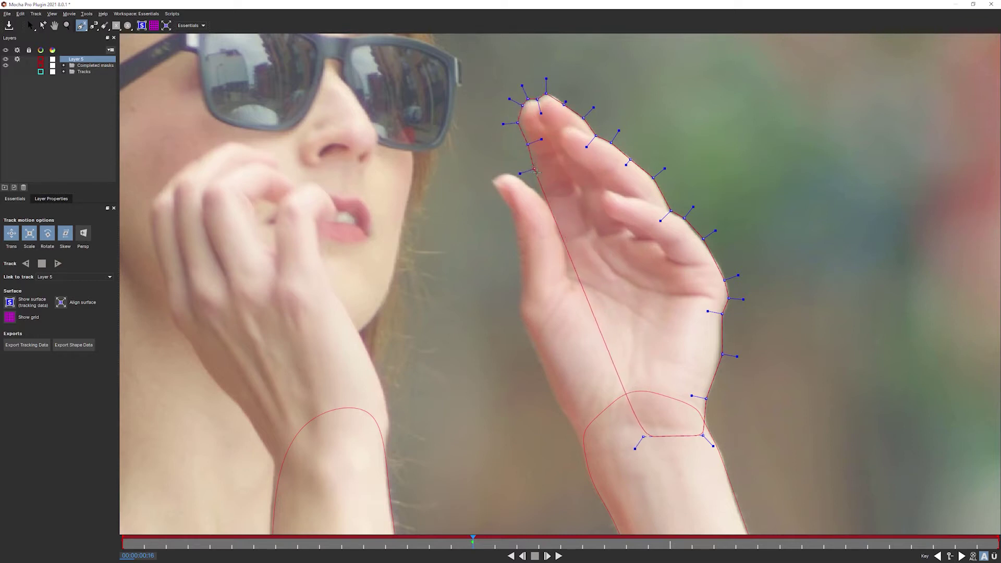
pyautogui.click(536, 167)
pyautogui.click(542, 196)
pyautogui.click(543, 198)
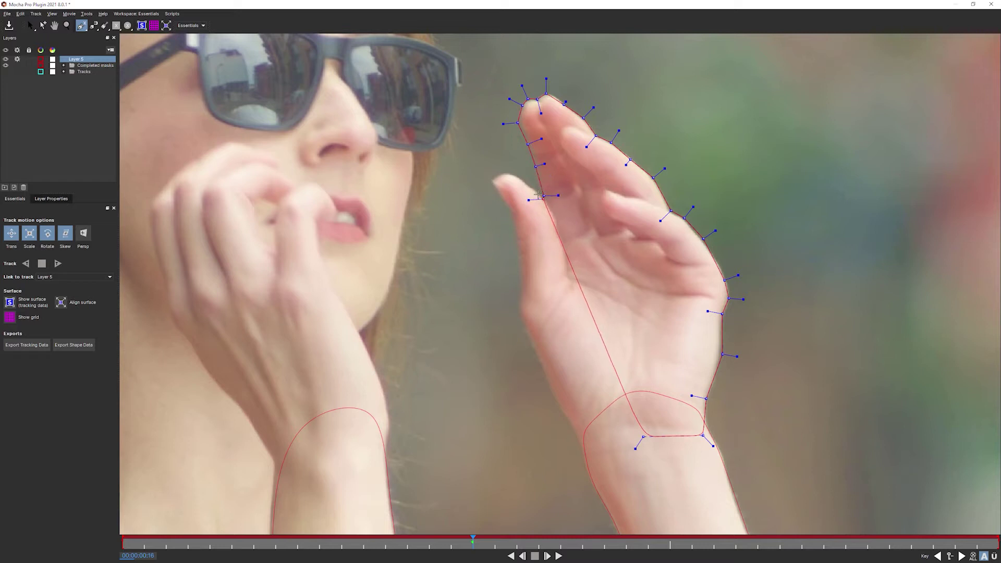
# Step: Trace the spline around the thumb tip and down the thumb side of the palm
pyautogui.click(531, 186)
pyautogui.click(524, 182)
pyautogui.click(491, 179)
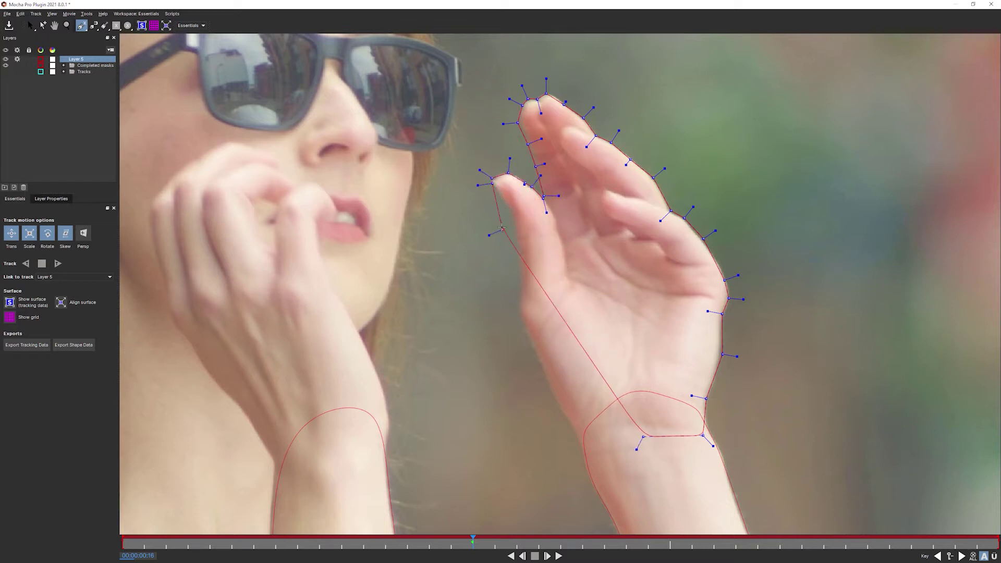
pyautogui.click(512, 210)
pyautogui.click(515, 237)
pyautogui.click(521, 268)
pyautogui.click(522, 289)
pyautogui.click(520, 314)
pyautogui.click(535, 354)
pyautogui.click(546, 375)
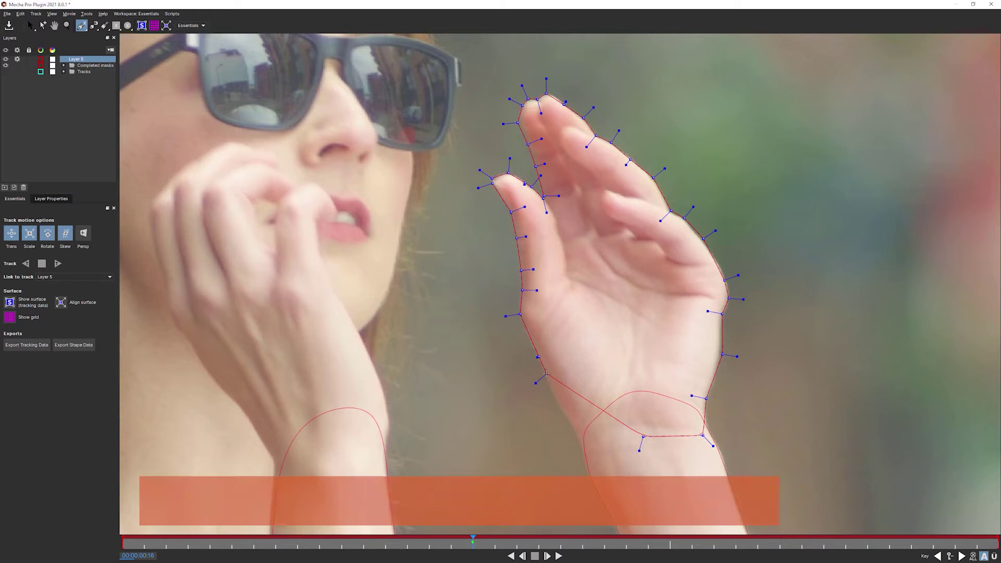
# Step: Carry the outline down to the wrist, close the spline, and reposition the points along the wrist edge
pyautogui.click(560, 405)
pyautogui.click(576, 434)
pyautogui.click(590, 458)
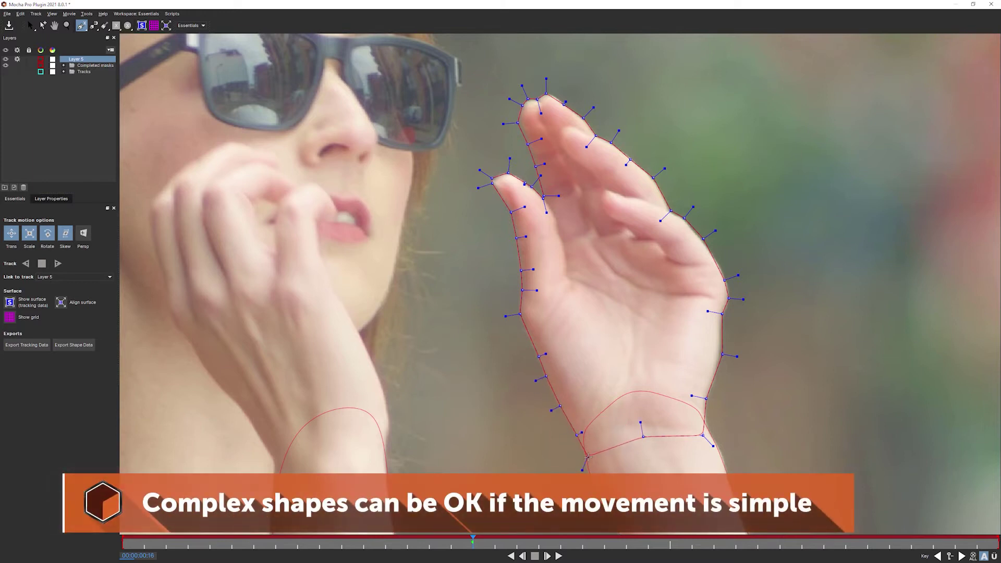
pyautogui.rightClick(646, 445)
pyautogui.press('s')
pyautogui.moveTo(646, 435); pyautogui.dragTo(705, 435)
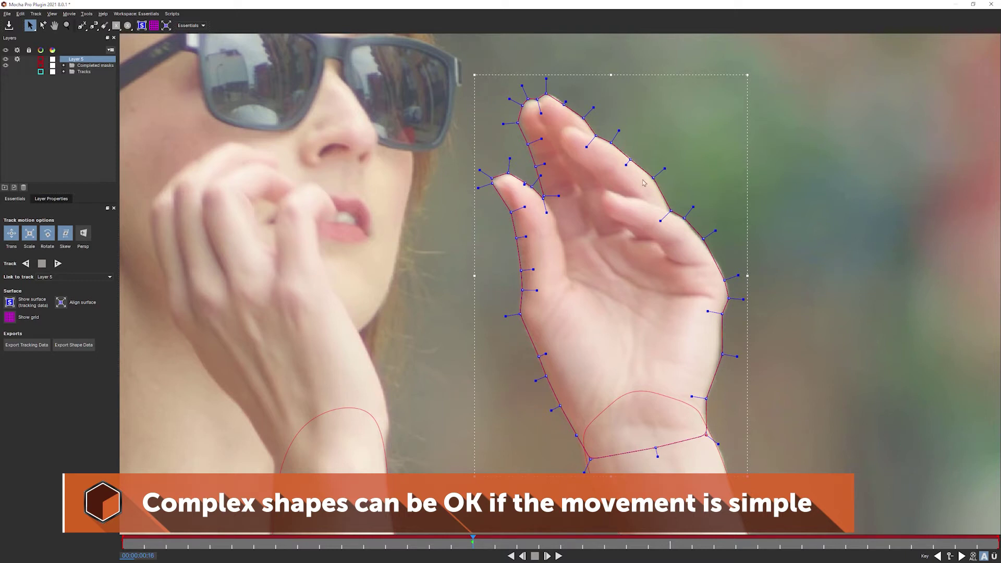
# Step: Select all points of the hand spline and shorten their handles together to round the curves
pyautogui.hotkey('ctrl', 'a')
pyautogui.moveTo(593, 107); pyautogui.dragTo(549, 93)
pyautogui.click(558, 94)
pyautogui.click(552, 97)
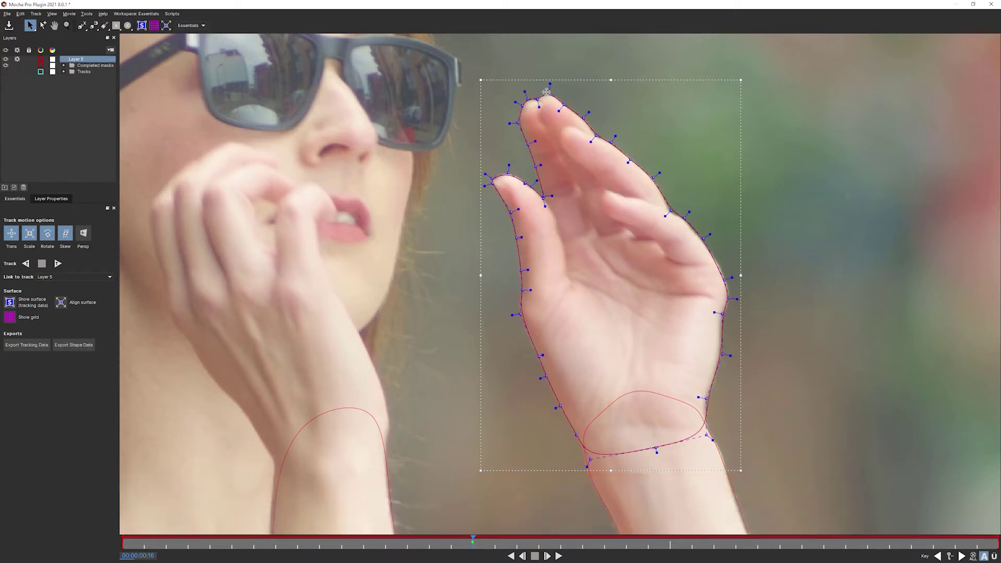
# Step: Adjust individual point handles at the finger crease and along the outer palm to fit the hand's edge
pyautogui.click(530, 143)
pyautogui.moveTo(669, 212); pyautogui.dragTo(659, 222)
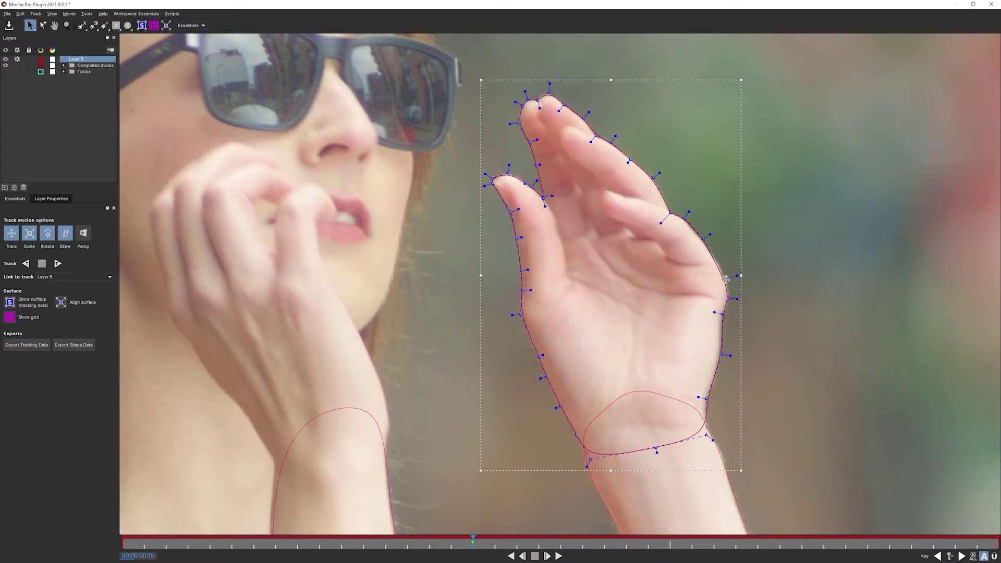
pyautogui.moveTo(724, 280); pyautogui.dragTo(725, 279)
pyautogui.moveTo(723, 314); pyautogui.dragTo(731, 303)
pyautogui.moveTo(706, 398); pyautogui.dragTo(704, 399)
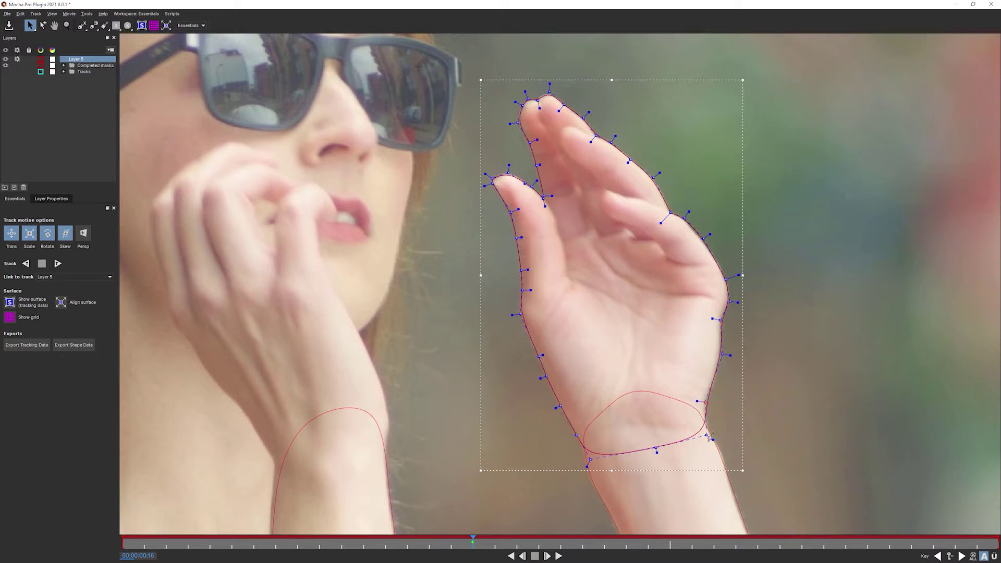
# Step: Sharpen both wrist corners of the outline and fine-tune the handles at the thumb base and thumb tip
pyautogui.moveTo(711, 438); pyautogui.dragTo(717, 444)
pyautogui.moveTo(588, 465); pyautogui.dragTo(585, 469)
pyautogui.moveTo(526, 315); pyautogui.dragTo(521, 314)
pyautogui.moveTo(506, 170); pyautogui.dragTo(524, 183)
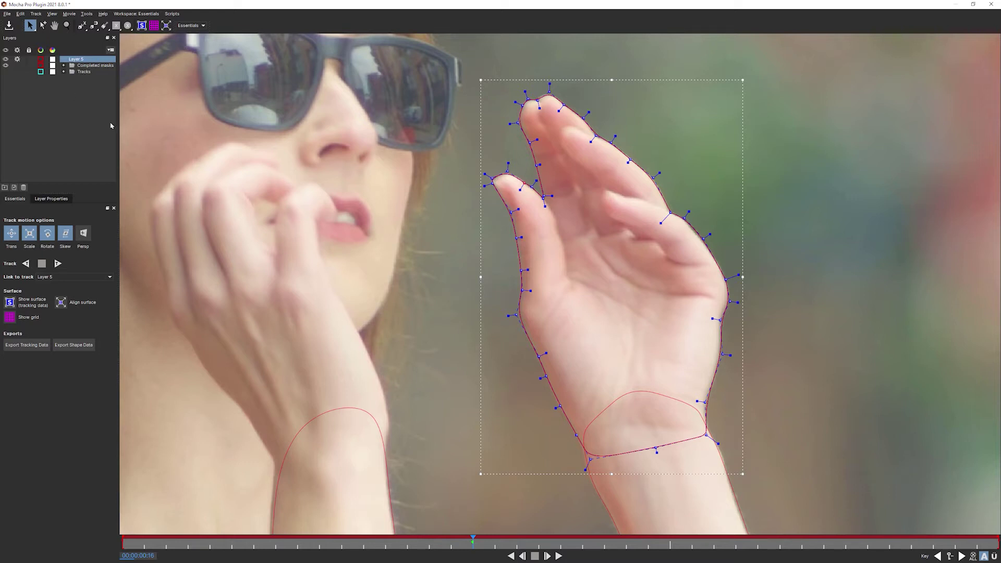
# Step: Rename the new hand layer to "Hand R Mask"
pyautogui.doubleClick(83, 61)
pyautogui.write('Hand R Mask')
pyautogui.press('Return')
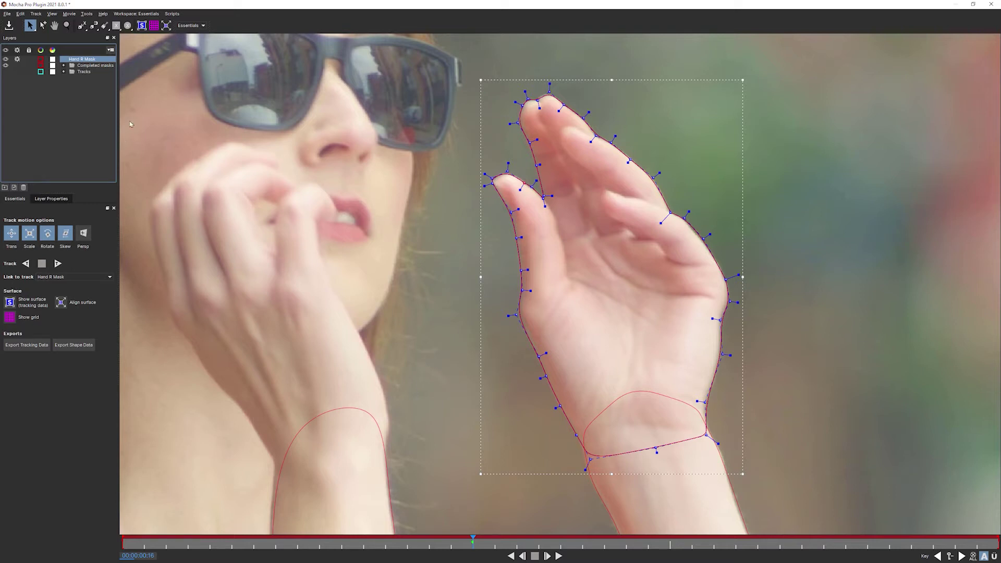
# Step: Link the Hand R Mask layer to the Forearm R Track
pyautogui.click(63, 72)
pyautogui.click(63, 72)
pyautogui.click(93, 277)
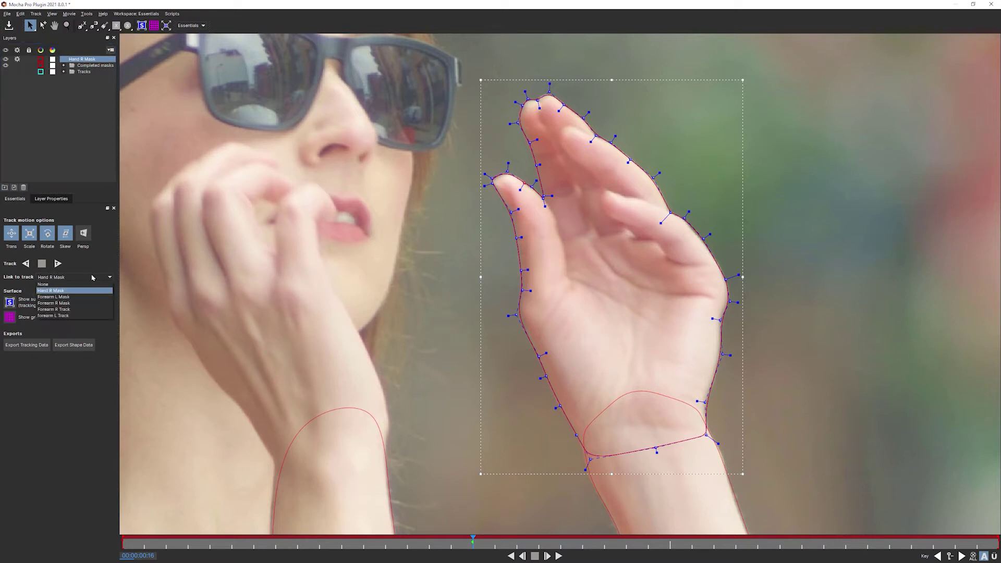
pyautogui.click(81, 309)
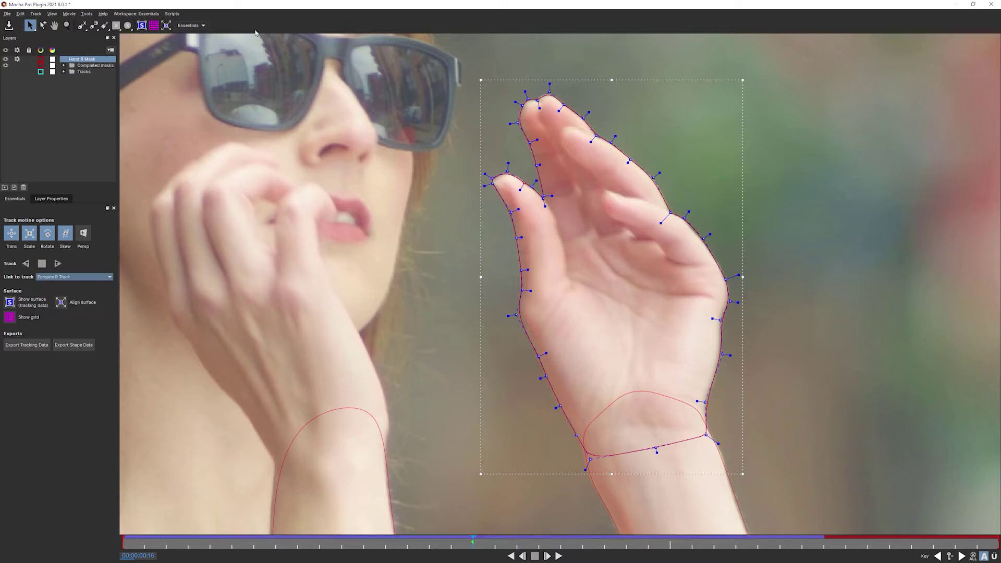
# Step: Fit the whole frame in the viewer
pyautogui.click(52, 14)
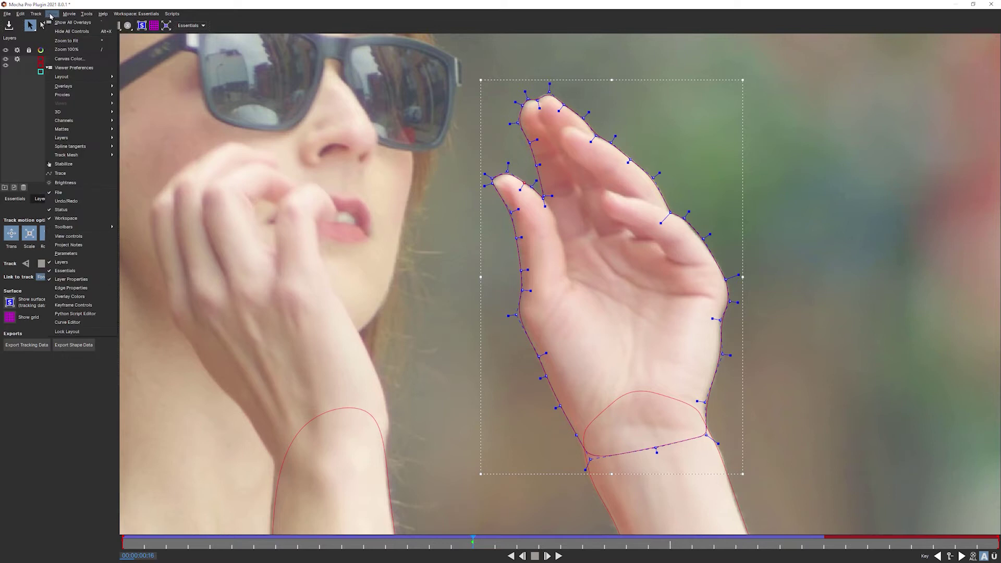
pyautogui.click(100, 42)
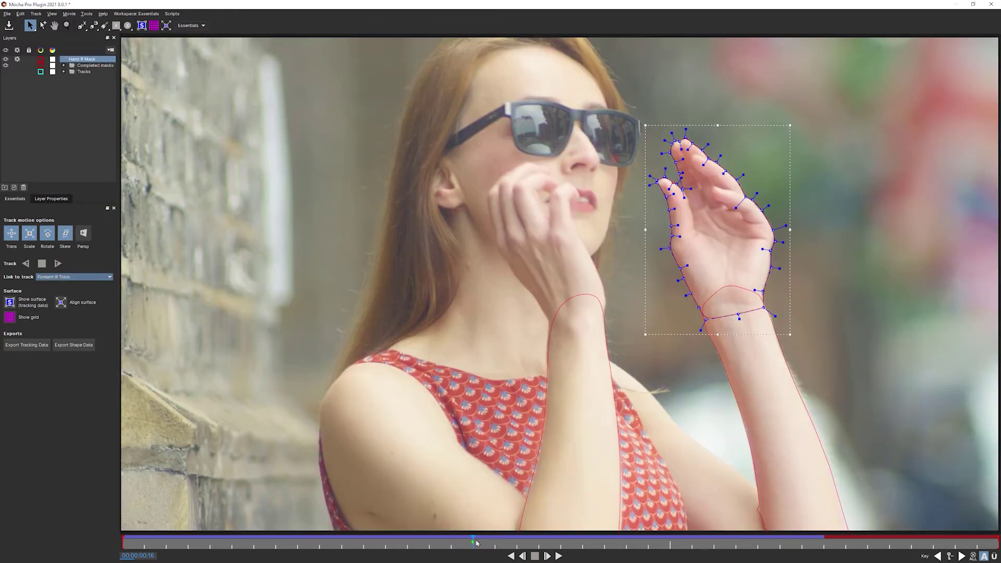
# Step: Scrub between frames 0 and 16 to examine how closely the linked hand mask follows the hand
pyautogui.moveTo(475, 542); pyautogui.dragTo(1, 562)
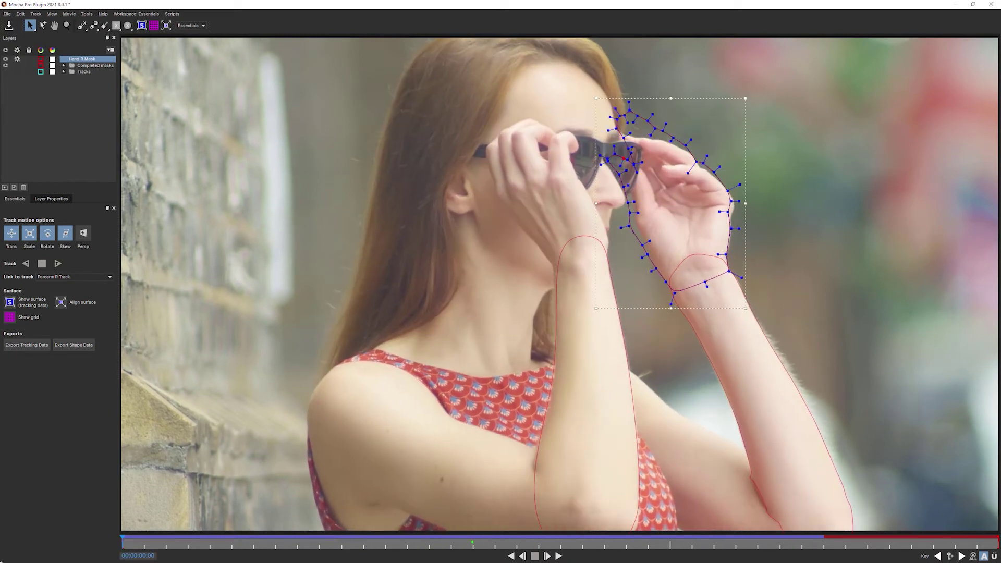
pyautogui.moveTo(123, 536); pyautogui.dragTo(385, 541)
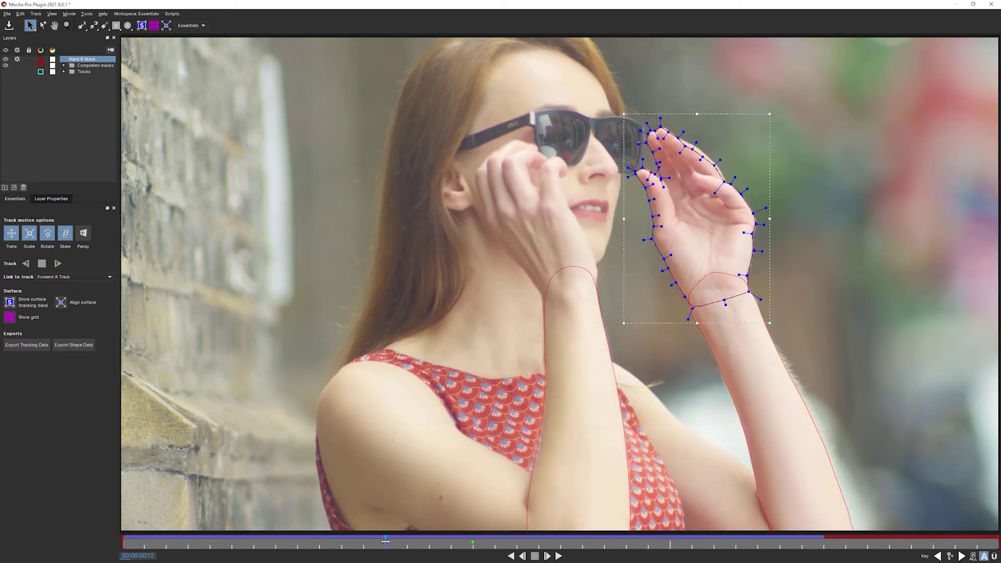
pyautogui.press('Left')
pyautogui.press('Left')
pyautogui.press('Left')
pyautogui.press('Left')
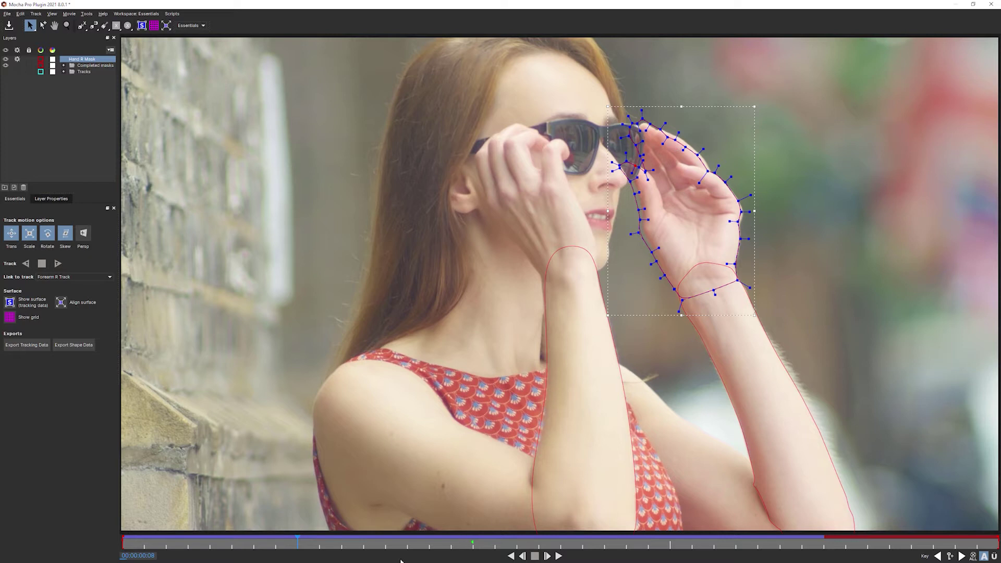
pyautogui.moveTo(297, 544); pyautogui.dragTo(481, 538)
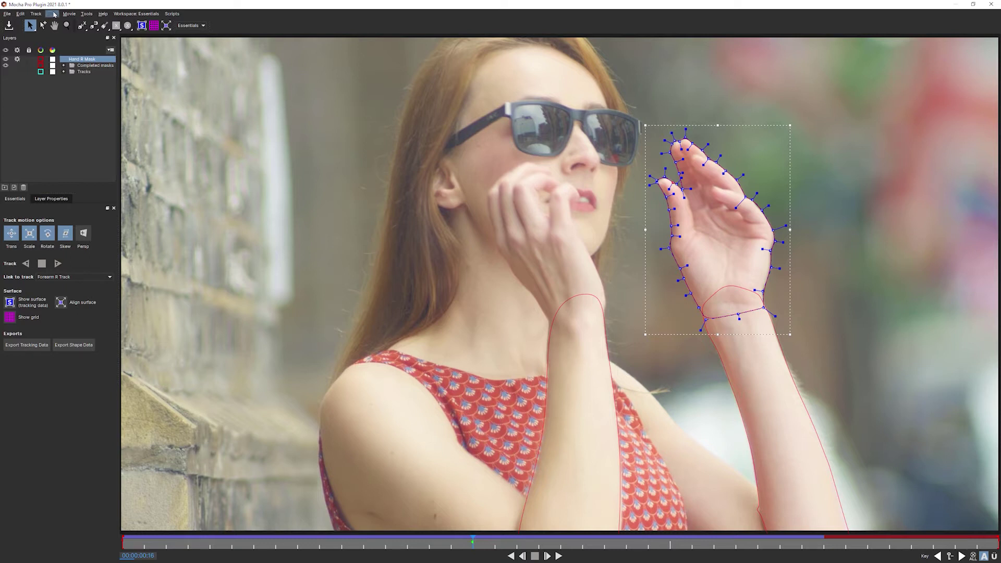
# Step: Show the additional toolbar containing the rotate, scale, move and transform-box tools
pyautogui.click(54, 15)
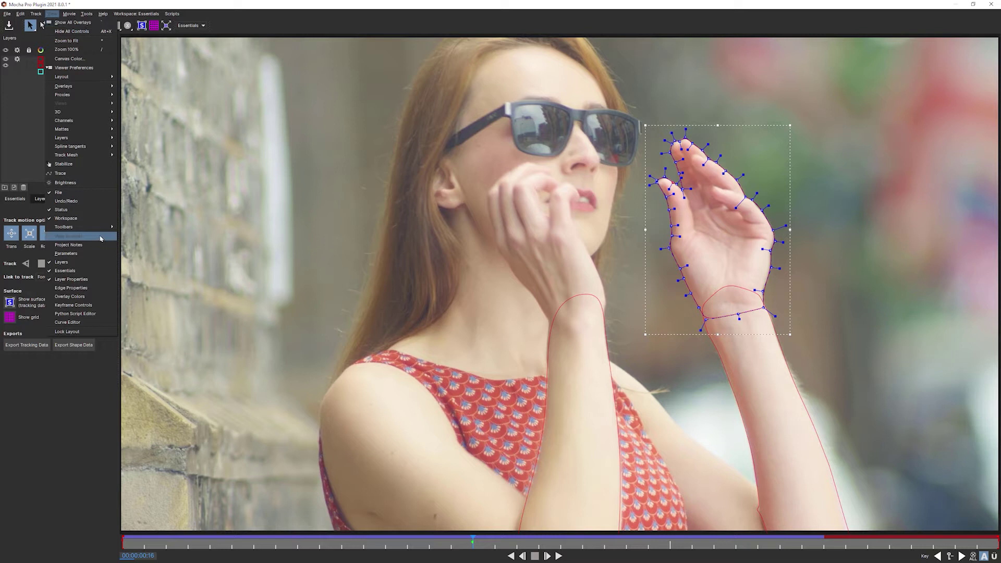
pyautogui.moveTo(104, 227)
pyautogui.click(144, 228)
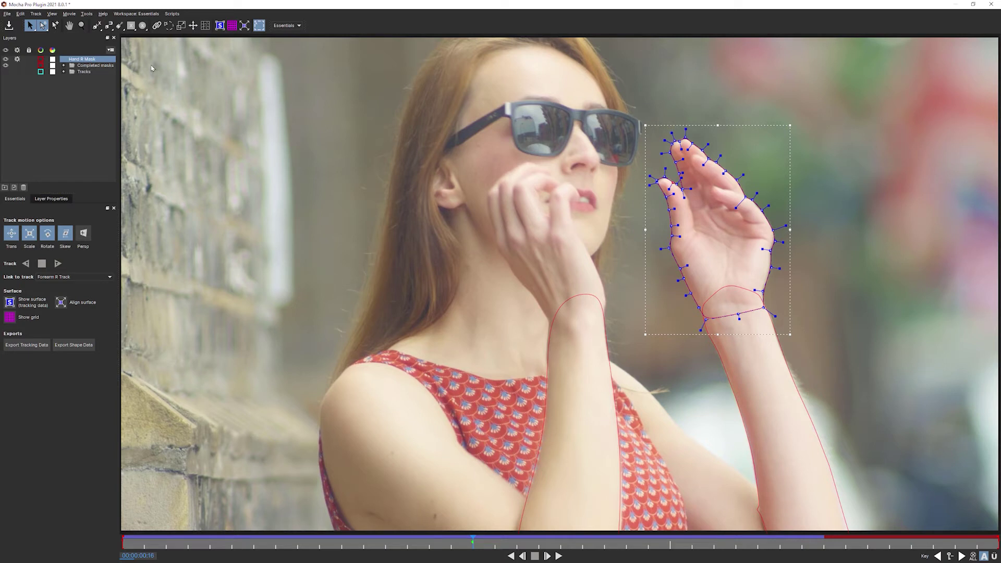
pyautogui.click(54, 15)
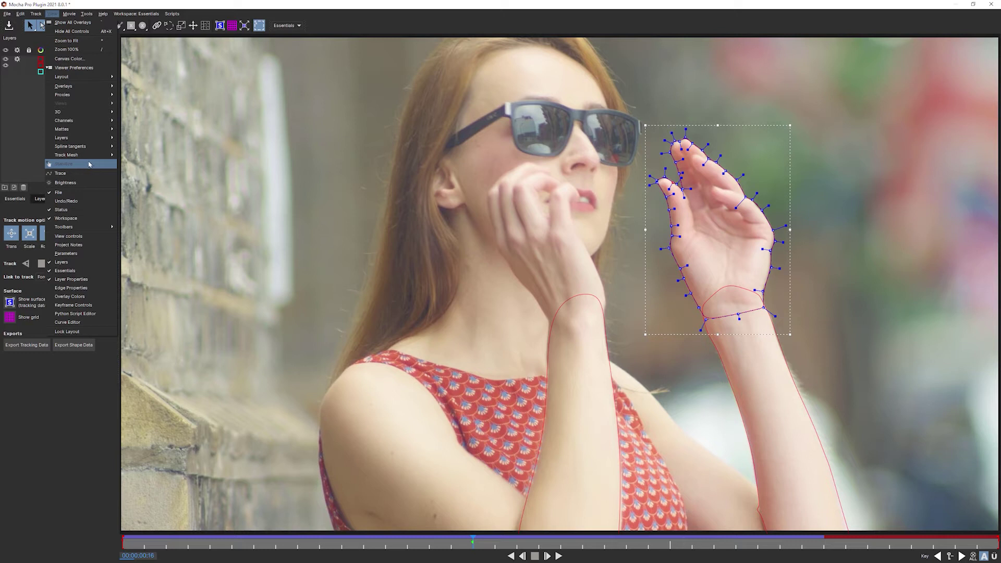
pyautogui.press('Escape')
# Step: At frame 9, use the transform box to adjust the whole Hand R Mask so it fits the hand more closely
pyautogui.moveTo(471, 542); pyautogui.dragTo(127, 271)
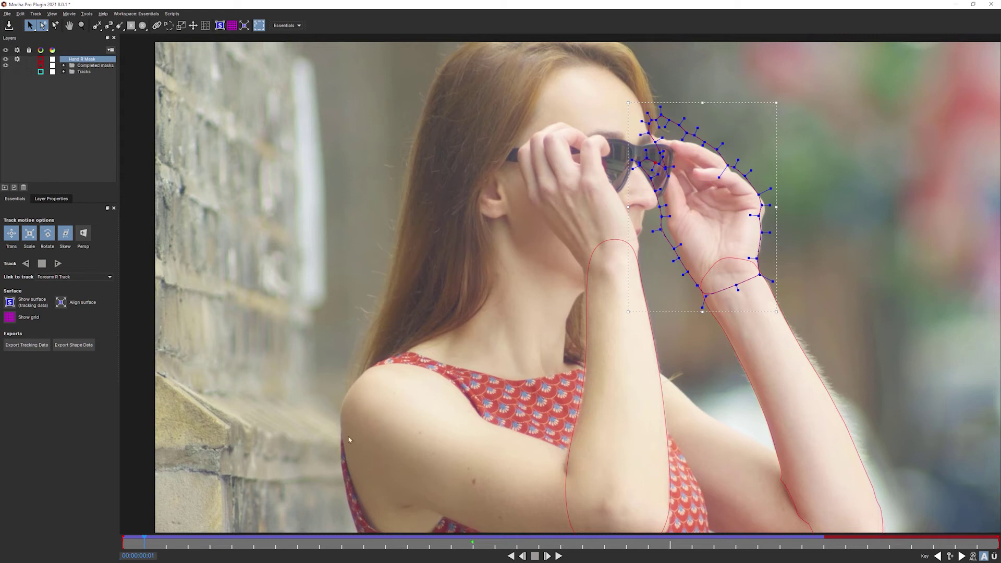
pyautogui.moveTo(453, 545); pyautogui.dragTo(468, 511)
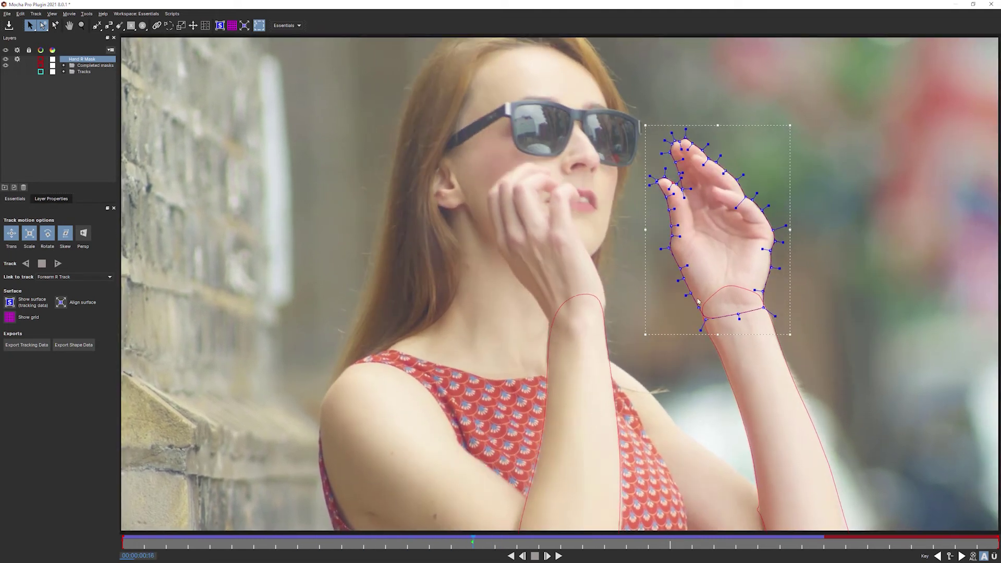
pyautogui.press('z')
pyautogui.click(734, 225)
pyautogui.press('x')
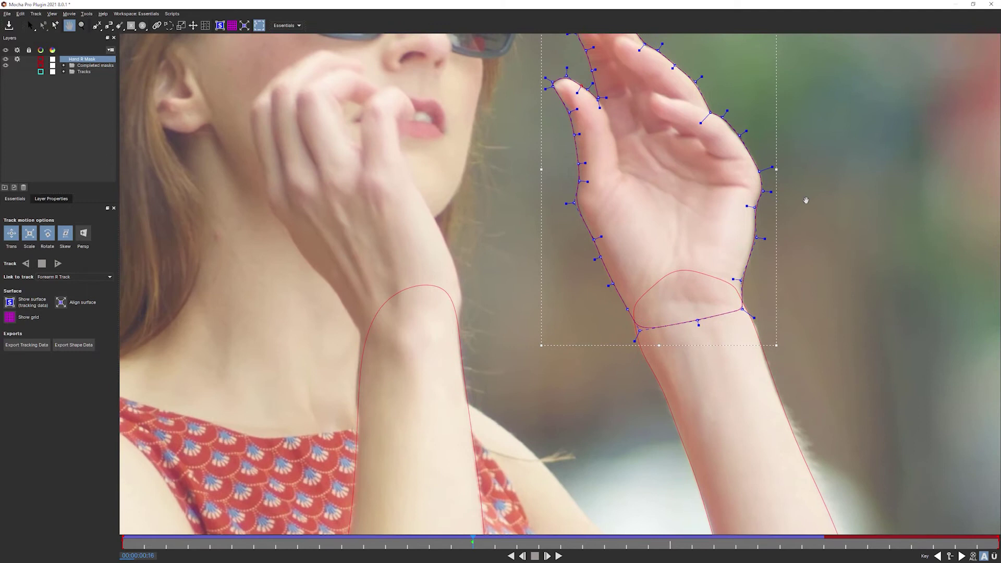
pyautogui.moveTo(778, 274); pyautogui.dragTo(716, 328)
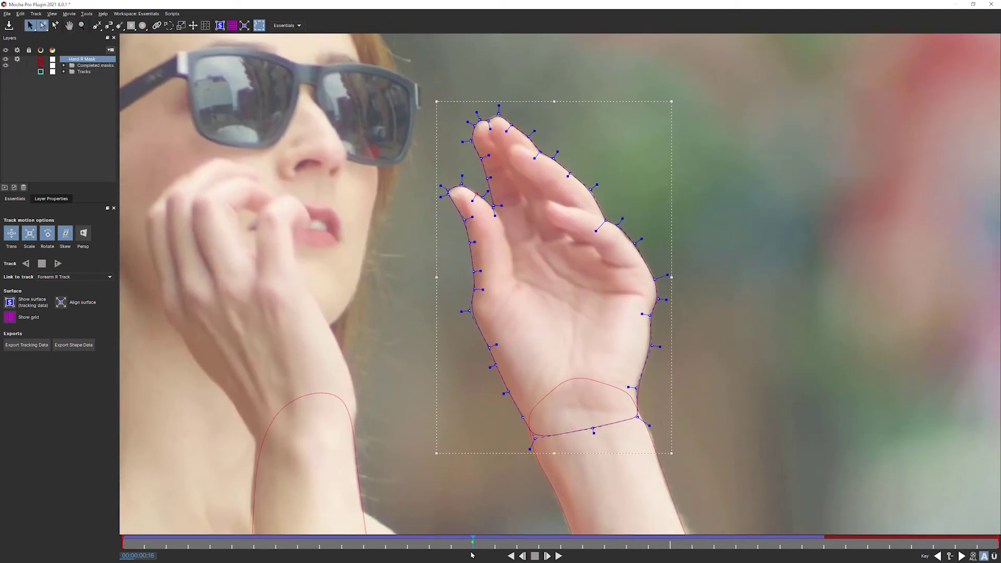
pyautogui.moveTo(454, 544); pyautogui.dragTo(321, 542)
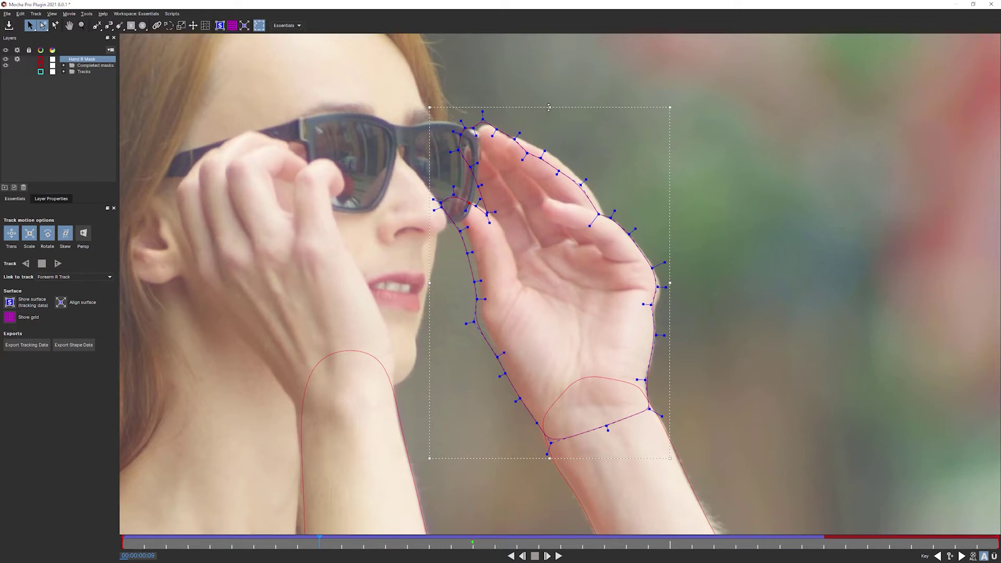
pyautogui.click(550, 108)
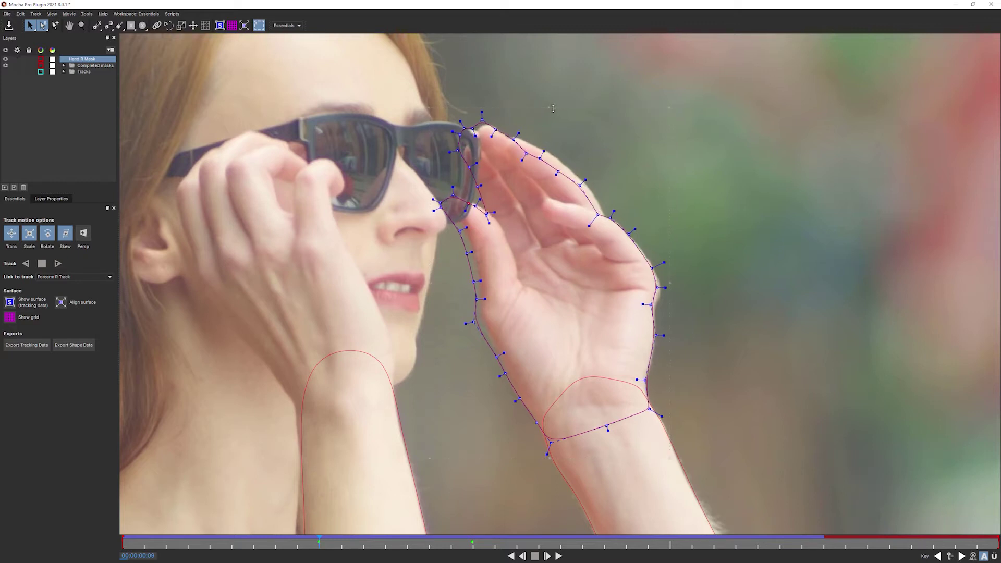
pyautogui.moveTo(553, 108); pyautogui.dragTo(554, 116)
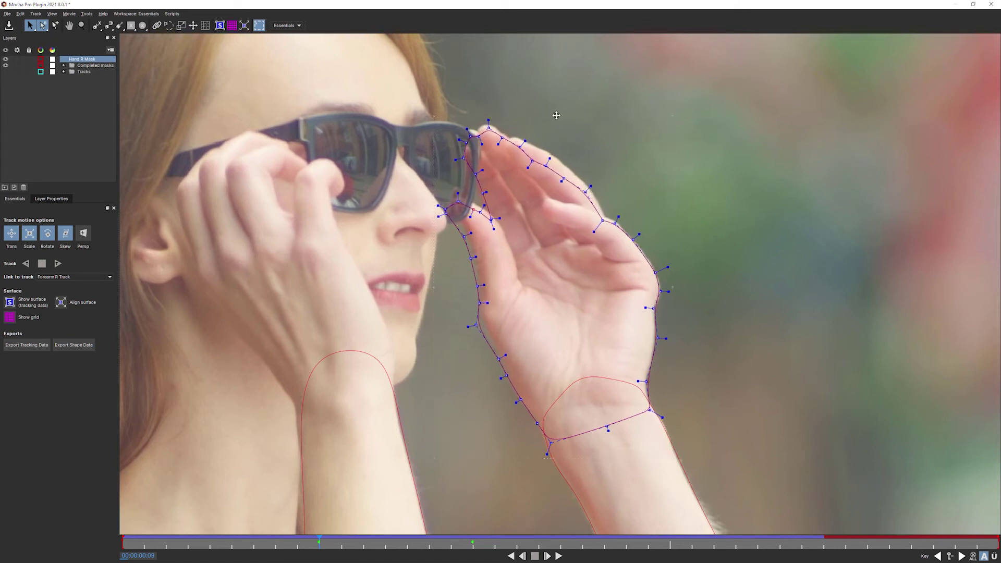
pyautogui.moveTo(555, 115); pyautogui.dragTo(555, 118)
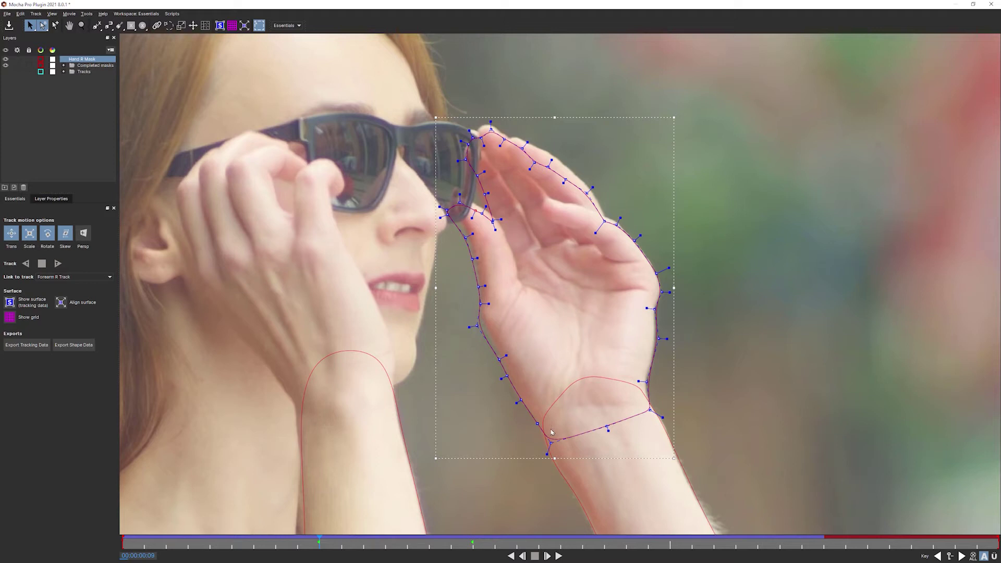
pyautogui.moveTo(435, 117); pyautogui.dragTo(436, 109)
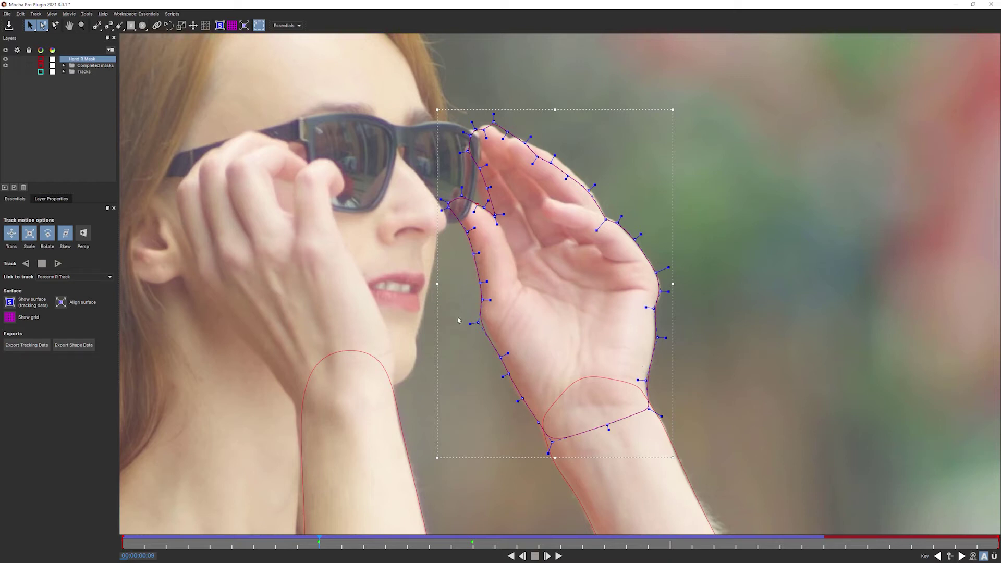
# Step: Move the outline points along the thumb side of the palm and wrist onto the hand's edge, comparing with frame 16
pyautogui.moveTo(463, 318)
pyautogui.mouseDown()
pyautogui.moveTo(542, 408)
pyautogui.moveTo(555, 448)
pyautogui.moveTo(449, 313)
pyautogui.moveTo(475, 318)
pyautogui.mouseUp()
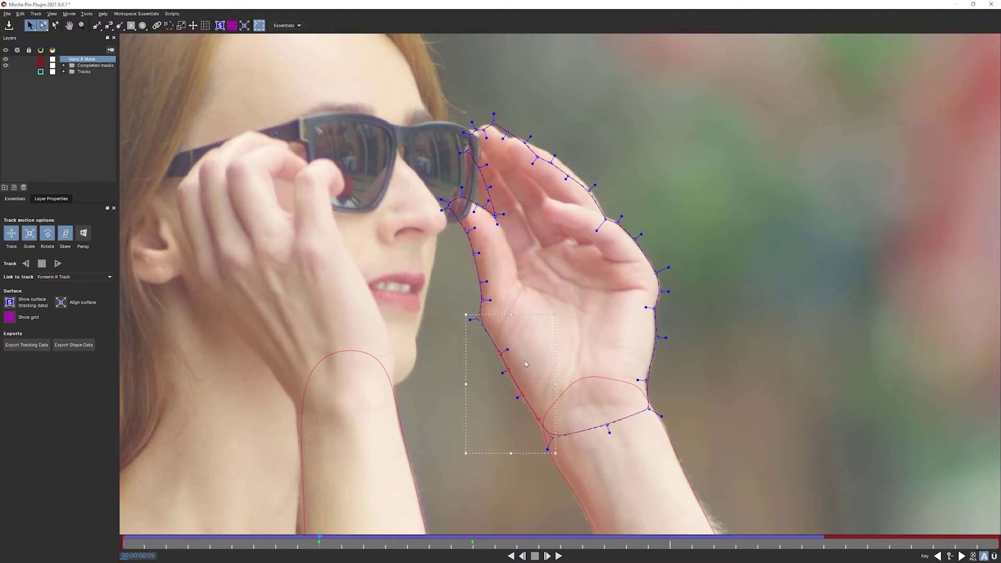
pyautogui.moveTo(531, 367); pyautogui.dragTo(536, 421)
pyautogui.moveTo(317, 543); pyautogui.dragTo(467, 536)
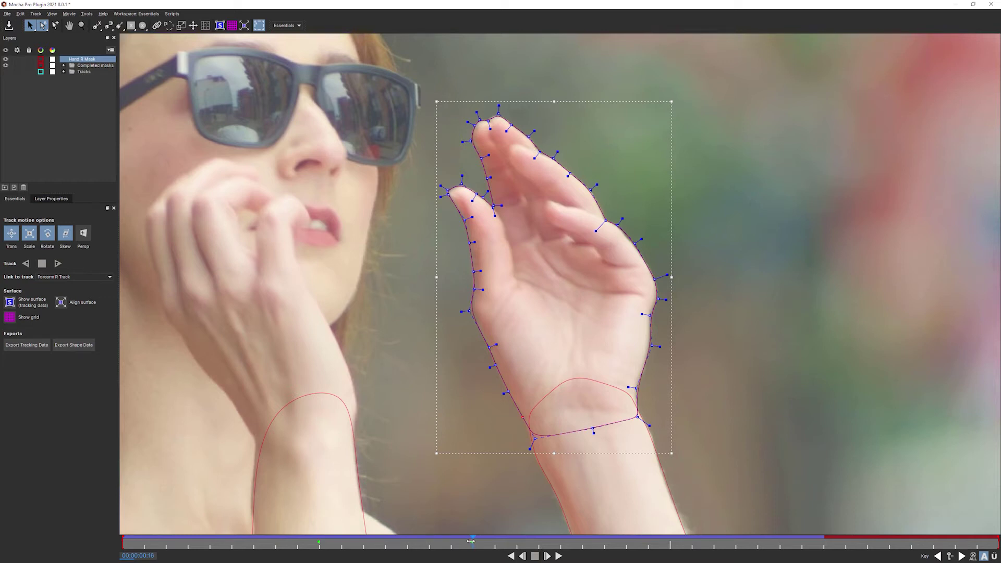
pyautogui.moveTo(460, 541); pyautogui.dragTo(321, 541)
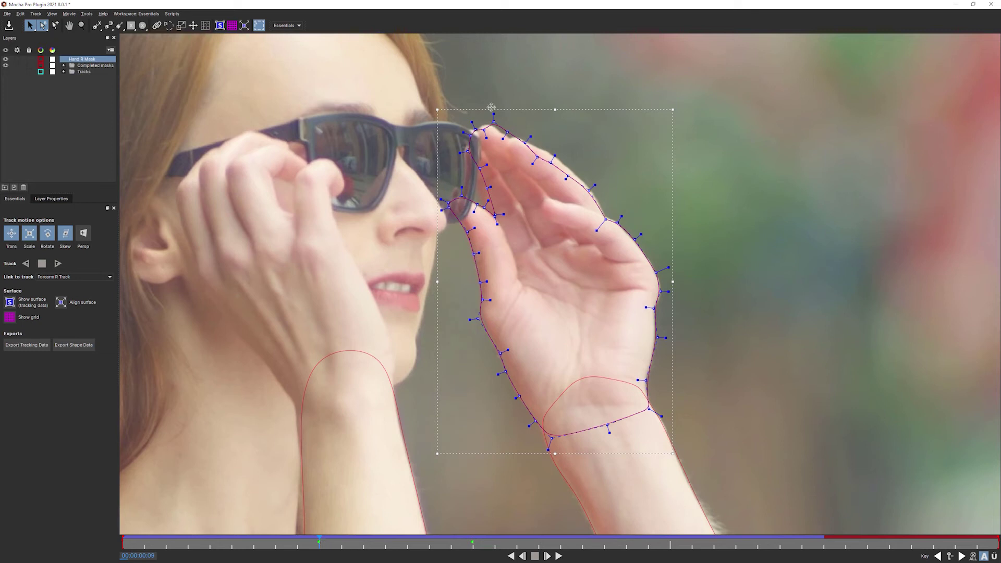
# Step: Shift the group of mask points around the index fingertip at frame 9 to match the fingertip
pyautogui.moveTo(489, 107); pyautogui.dragTo(548, 164)
pyautogui.moveTo(493, 121); pyautogui.dragTo(479, 132)
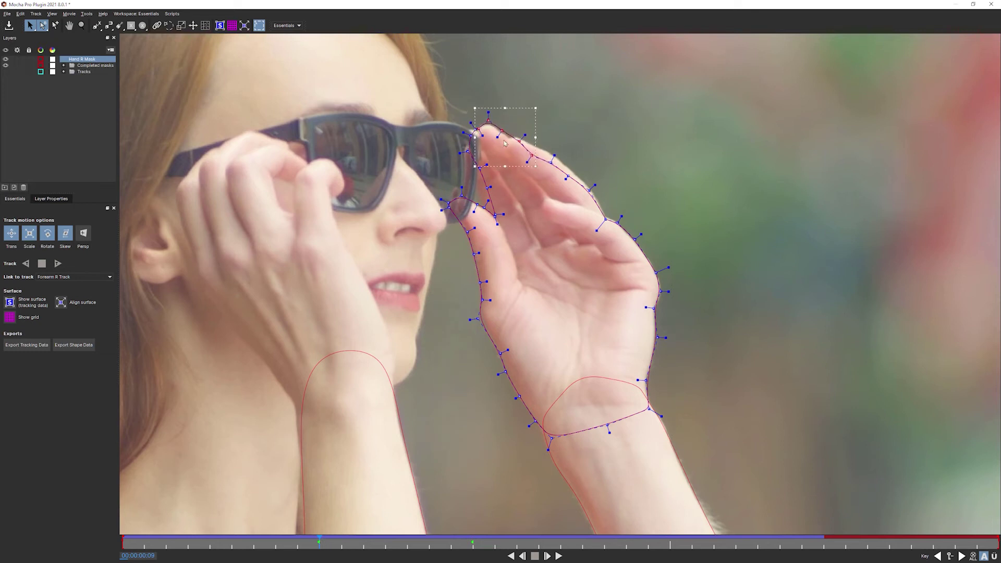
pyautogui.moveTo(452, 92); pyautogui.dragTo(540, 162)
pyautogui.moveTo(493, 122); pyautogui.dragTo(487, 122)
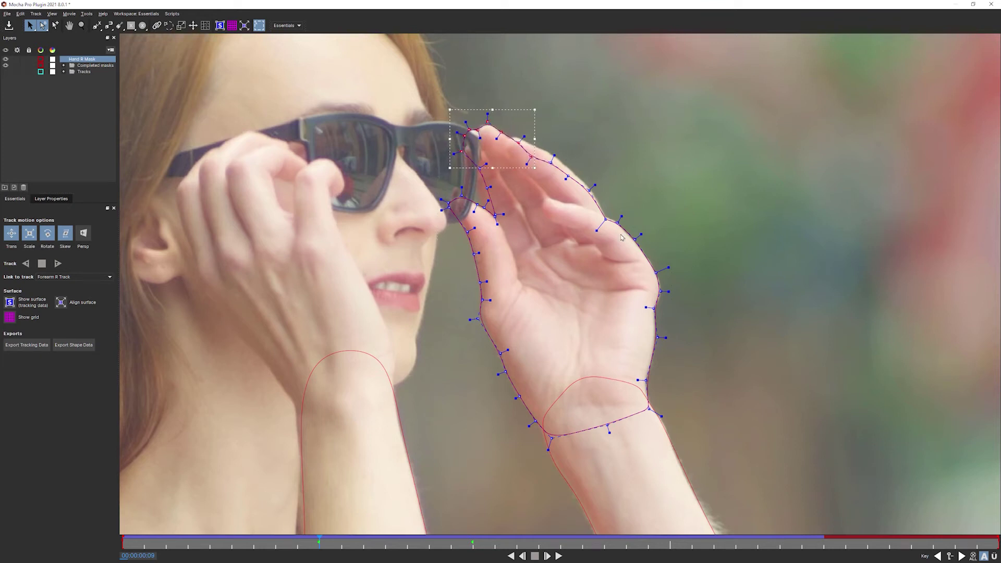
# Step: Reposition the points along the backs of the fingers so the mask follows their outer edge at frame 9
pyautogui.moveTo(610, 230); pyautogui.dragTo(526, 144)
pyautogui.moveTo(523, 140); pyautogui.dragTo(519, 156)
pyautogui.moveTo(604, 220); pyautogui.dragTo(604, 216)
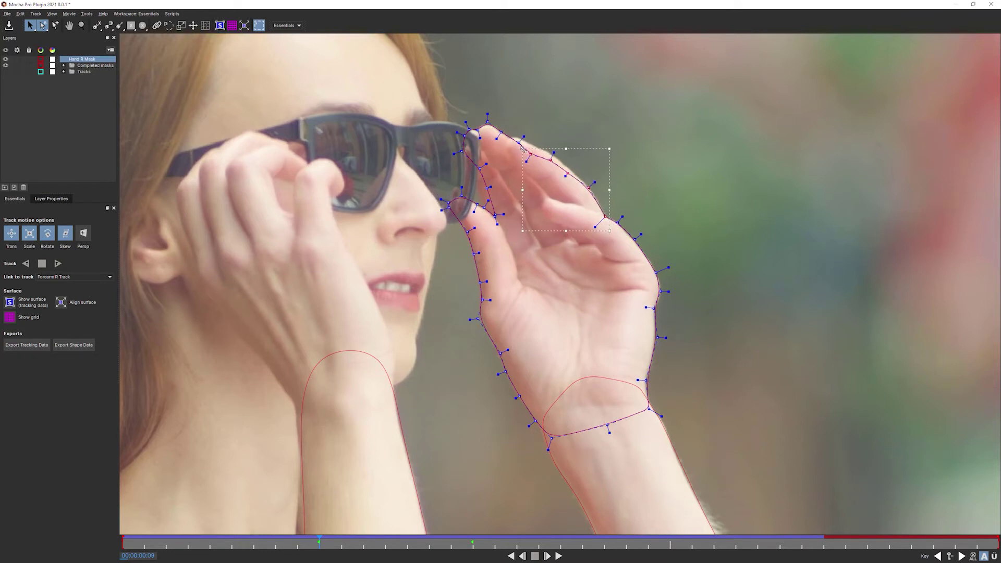
pyautogui.moveTo(522, 147); pyautogui.dragTo(528, 141)
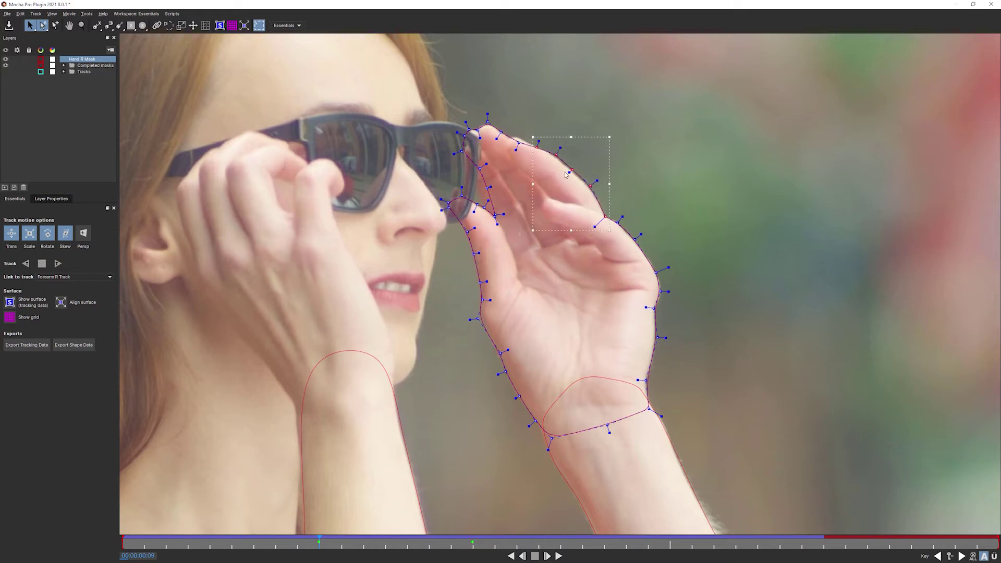
pyautogui.click(597, 175)
pyautogui.click(571, 178)
pyautogui.moveTo(558, 141); pyautogui.dragTo(600, 190)
pyautogui.moveTo(550, 142); pyautogui.dragTo(583, 181)
pyautogui.moveTo(518, 142); pyautogui.dragTo(520, 136)
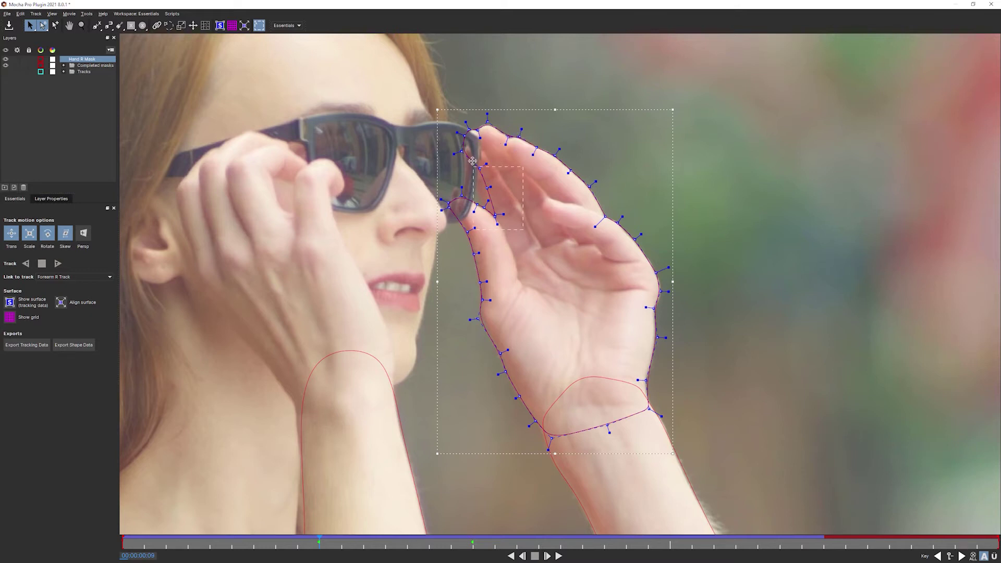
# Step: Shift the points between the index finger and thumb toward the sunglasses, and nudge the point on the palm's outer edge
pyautogui.moveTo(470, 159); pyautogui.dragTo(490, 198)
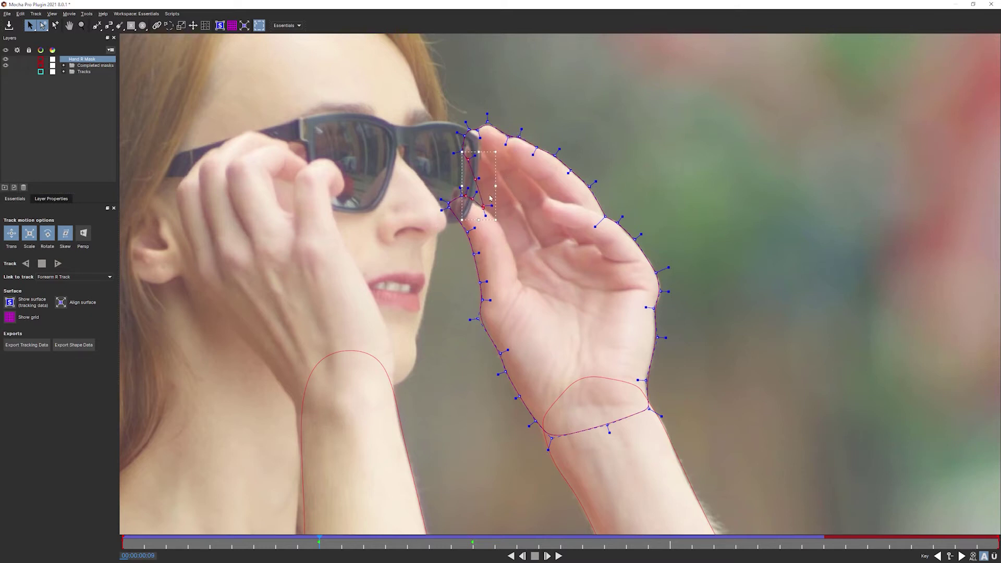
pyautogui.click(446, 205)
pyautogui.moveTo(660, 291); pyautogui.dragTo(663, 291)
# Step: At frame 2, adjust the whole hand mask with the transform box and refine a wrist-side point to fit the palm and wrist
pyautogui.moveTo(317, 541); pyautogui.dragTo(150, 536)
pyautogui.click(164, 538)
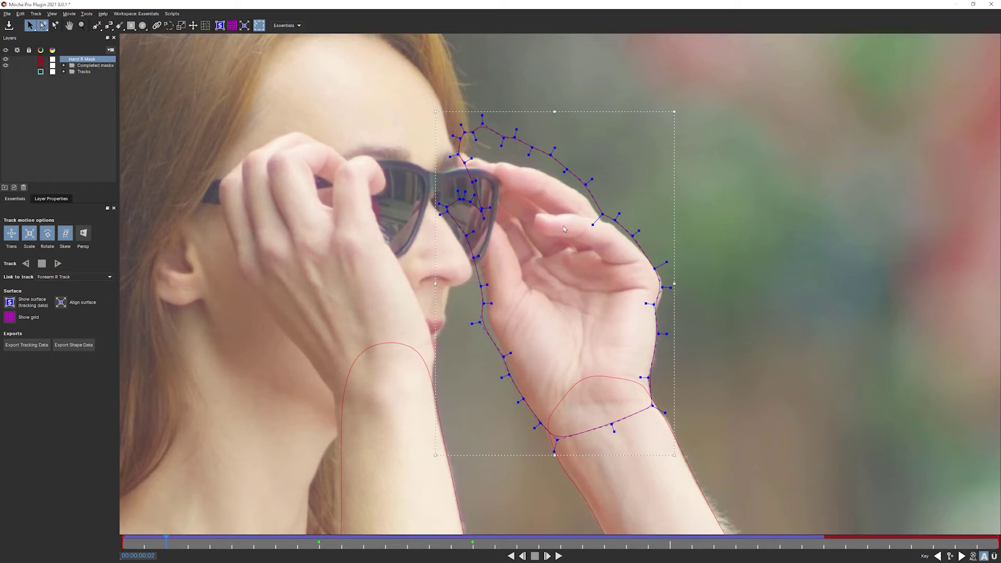
pyautogui.moveTo(554, 110); pyautogui.dragTo(563, 109)
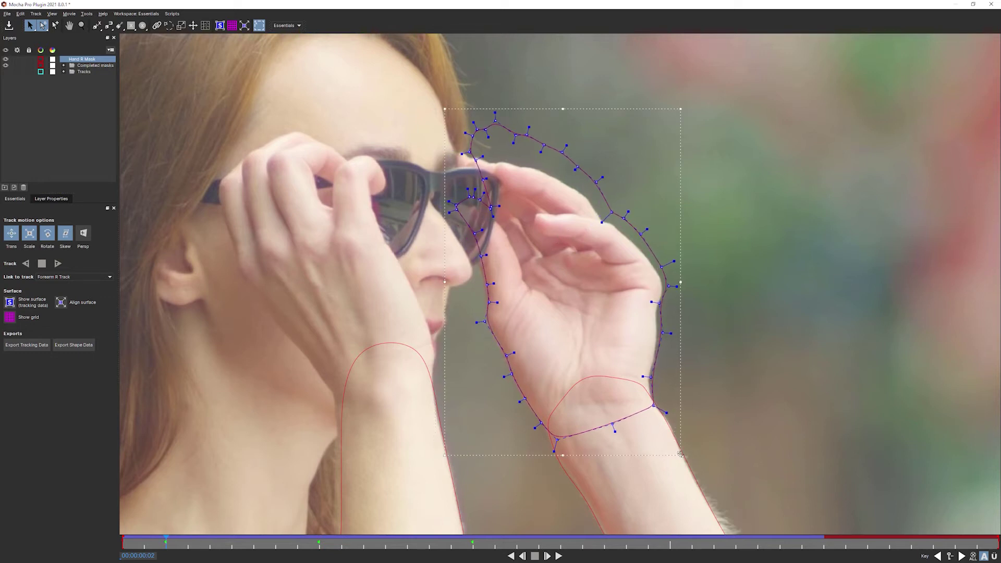
pyautogui.moveTo(680, 454); pyautogui.dragTo(678, 454)
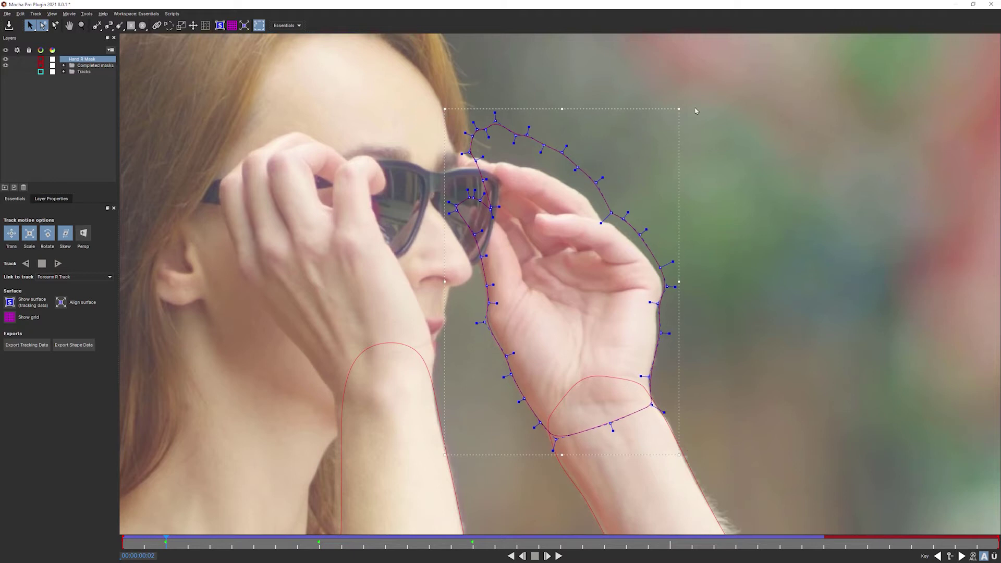
pyautogui.moveTo(676, 109); pyautogui.dragTo(677, 111)
pyautogui.moveTo(524, 398); pyautogui.dragTo(523, 401)
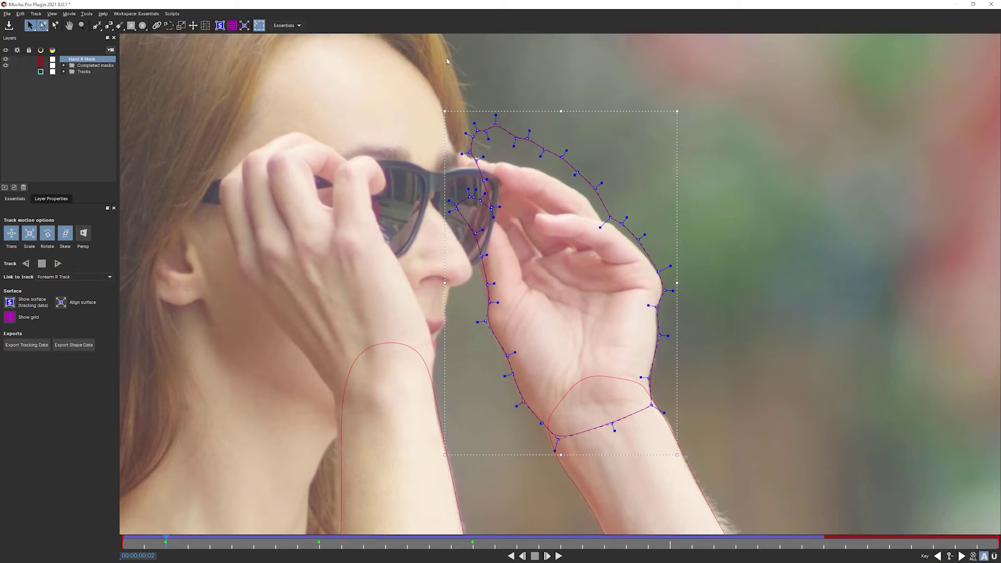
# Step: Try to rotate the finger and thumb points of the mask together with the transform box at frame 2
pyautogui.moveTo(385, 63); pyautogui.dragTo(682, 274)
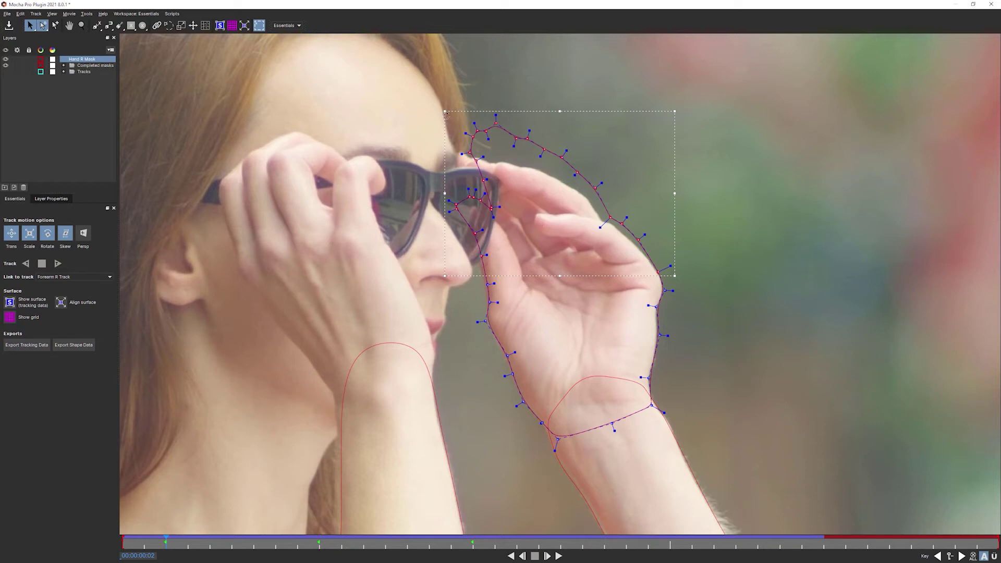
pyautogui.moveTo(446, 114)
pyautogui.mouseDown()
pyautogui.moveTo(395, 141)
pyautogui.moveTo(460, 121)
pyautogui.mouseUp()
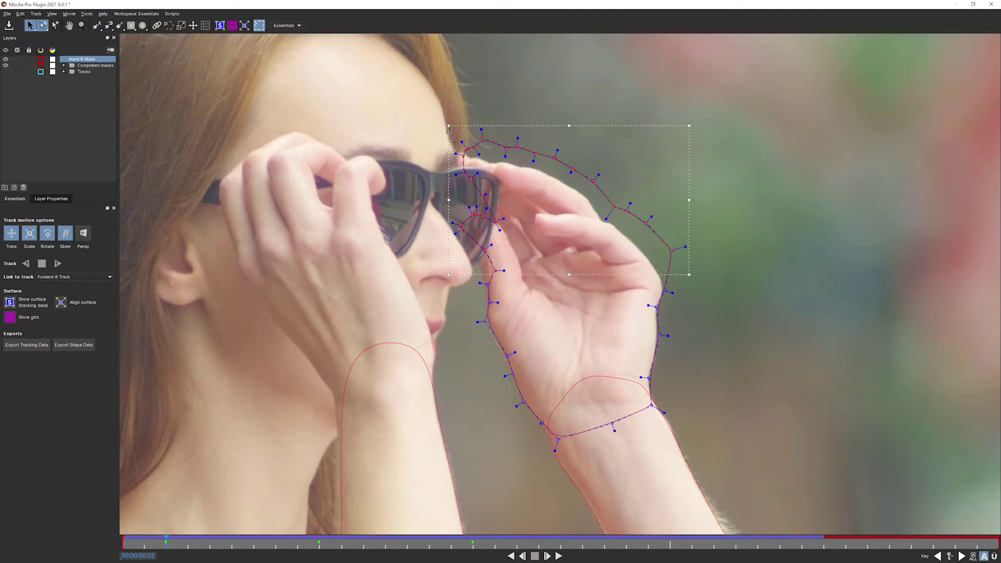
pyautogui.moveTo(555, 159); pyautogui.dragTo(496, 137)
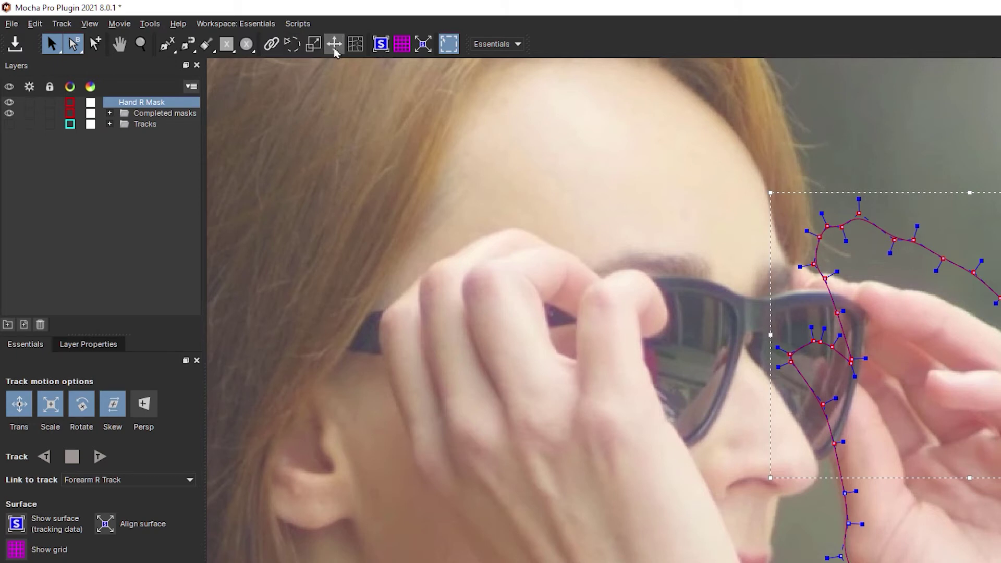
pyautogui.click(292, 45)
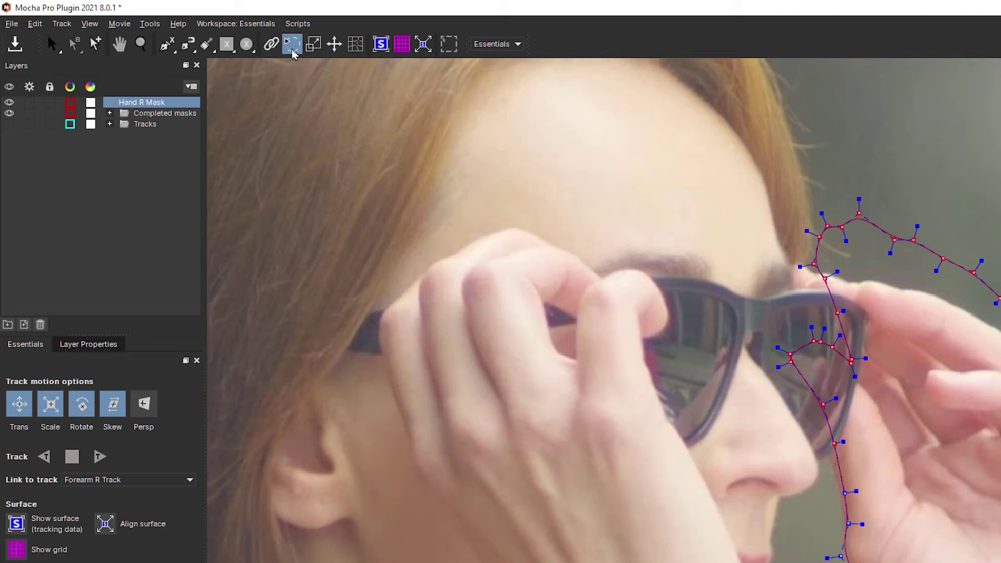
pyautogui.click(310, 52)
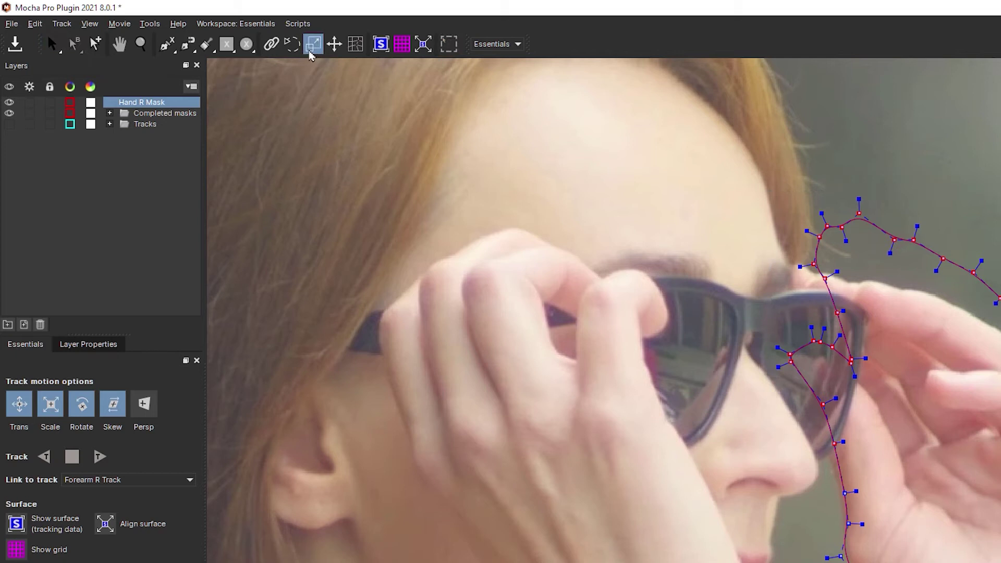
pyautogui.click(333, 51)
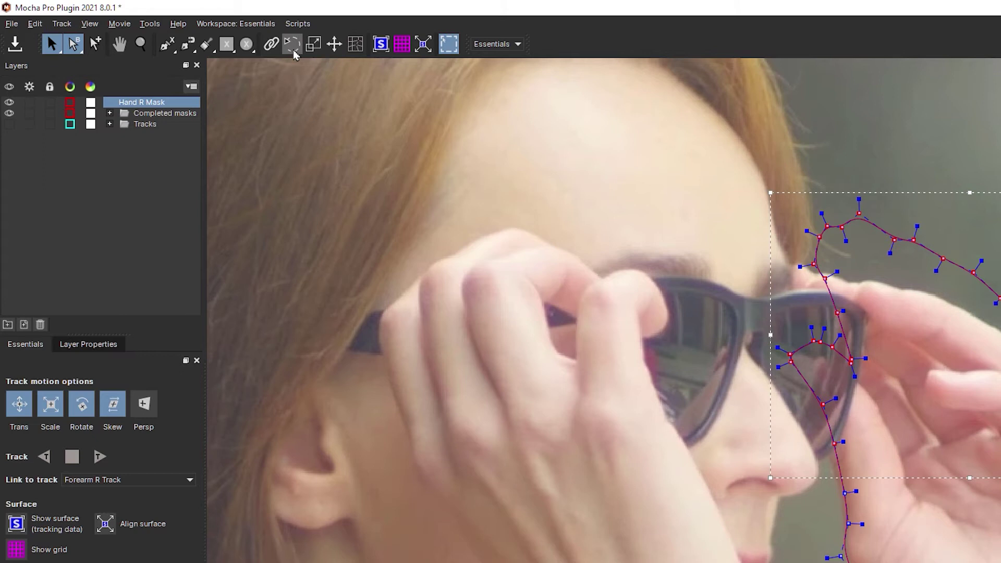
# Step: Rotate the selected finger and thumb points around the outer palm edge at frame 2 so they lie along the fingers
pyautogui.click(292, 51)
pyautogui.click(312, 53)
pyautogui.press('s')
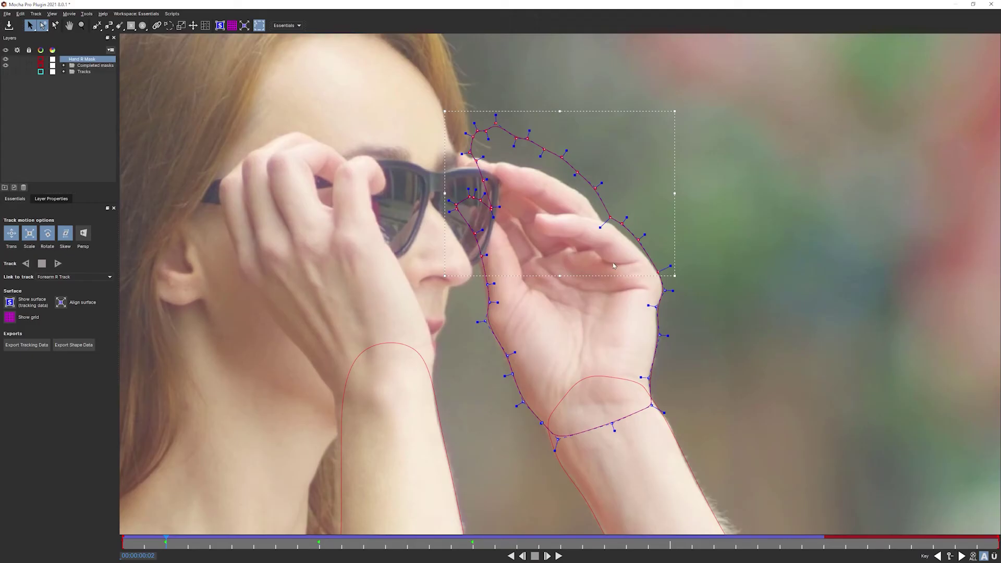
pyautogui.press('w')
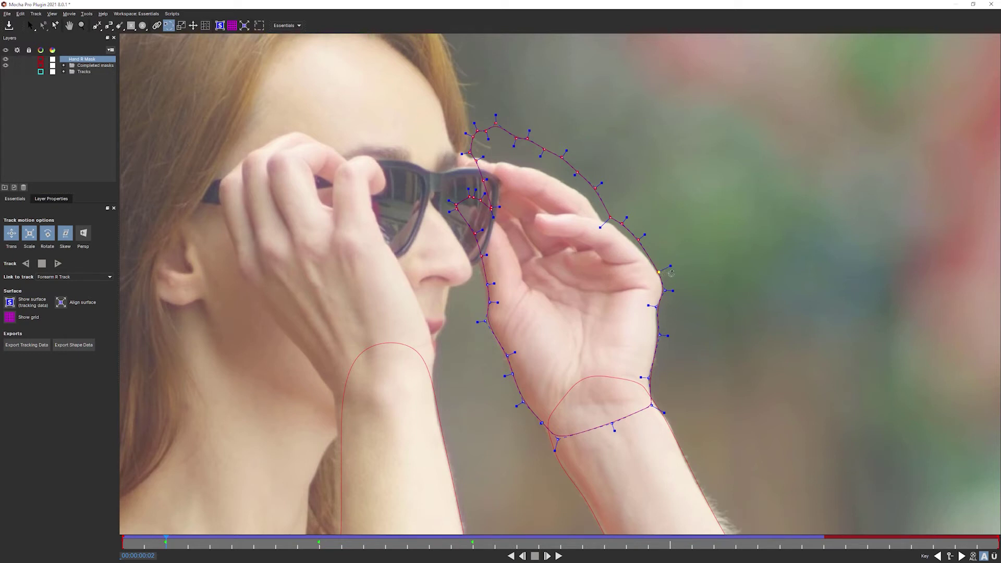
pyautogui.moveTo(692, 267); pyautogui.dragTo(697, 259)
pyautogui.press('s')
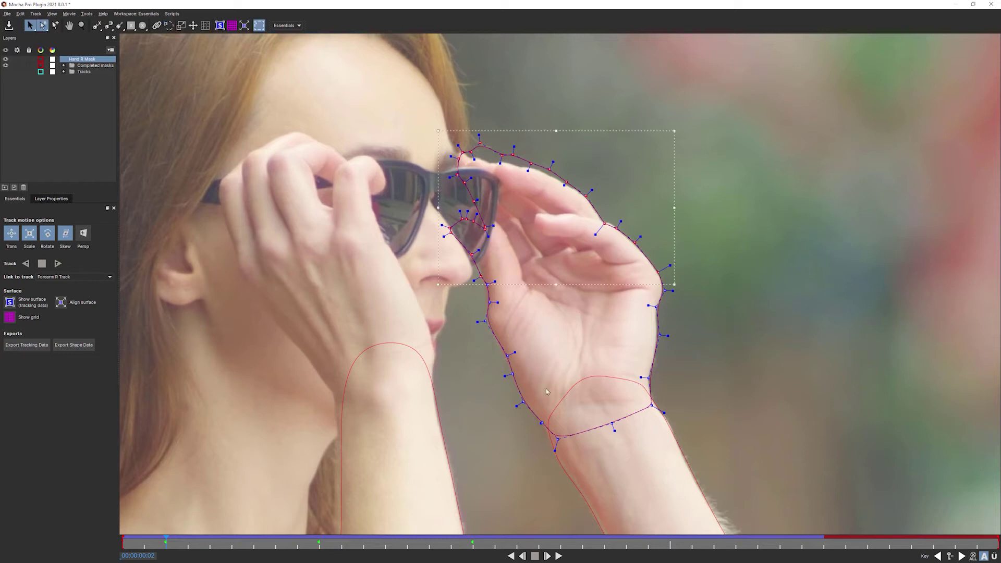
# Step: Rotate the upper finger points at frame 2 and shift the index fingertip points toward the edge of the sunglasses
pyautogui.moveTo(396, 96); pyautogui.dragTo(635, 176)
pyautogui.press('w')
pyautogui.press('t')
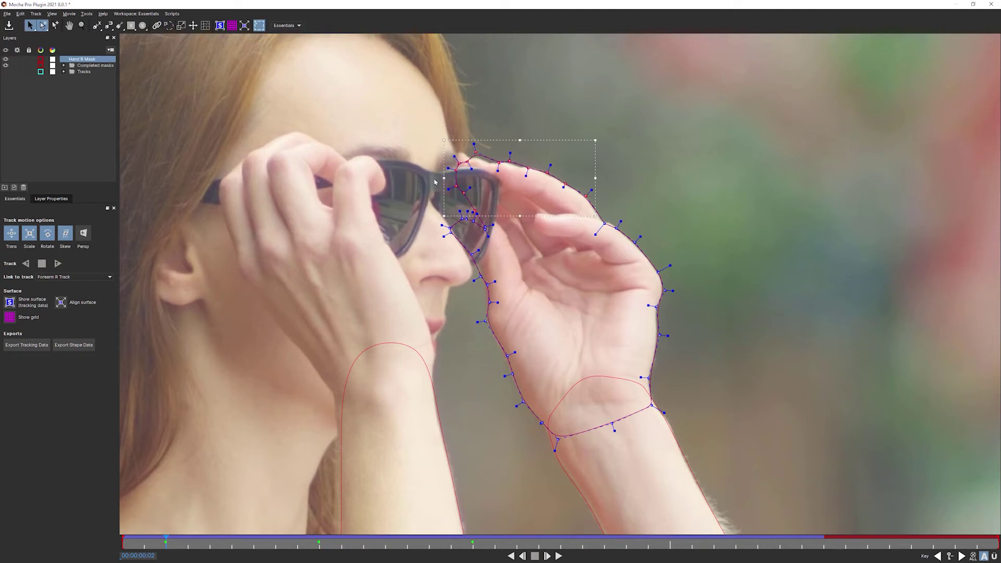
pyautogui.moveTo(446, 124); pyautogui.dragTo(506, 162)
pyautogui.click(453, 141)
pyautogui.click(453, 142)
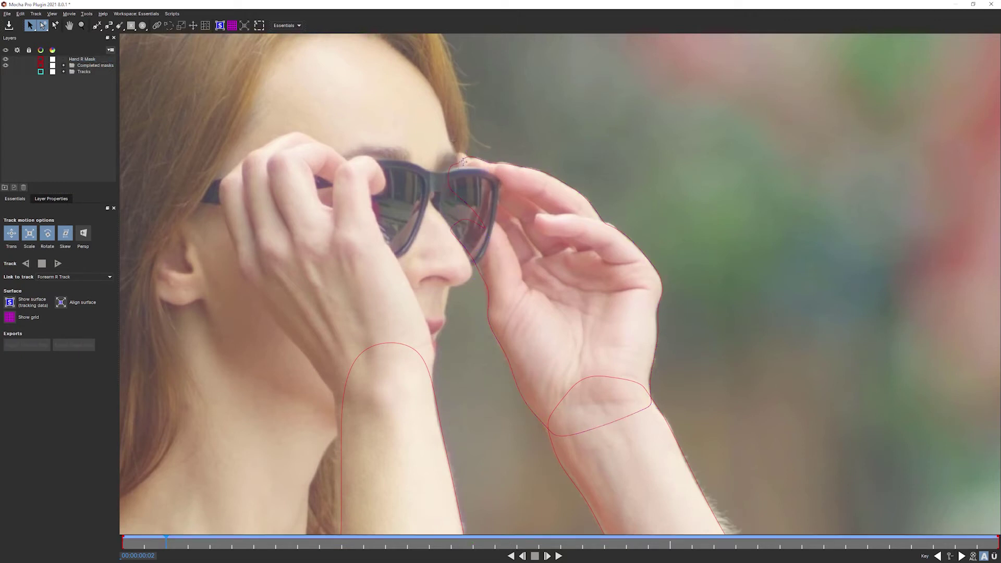
# Step: Refine individual points on the index finger, the base of the thumb and the little finger's outer edge at frame 2
pyautogui.click(463, 162)
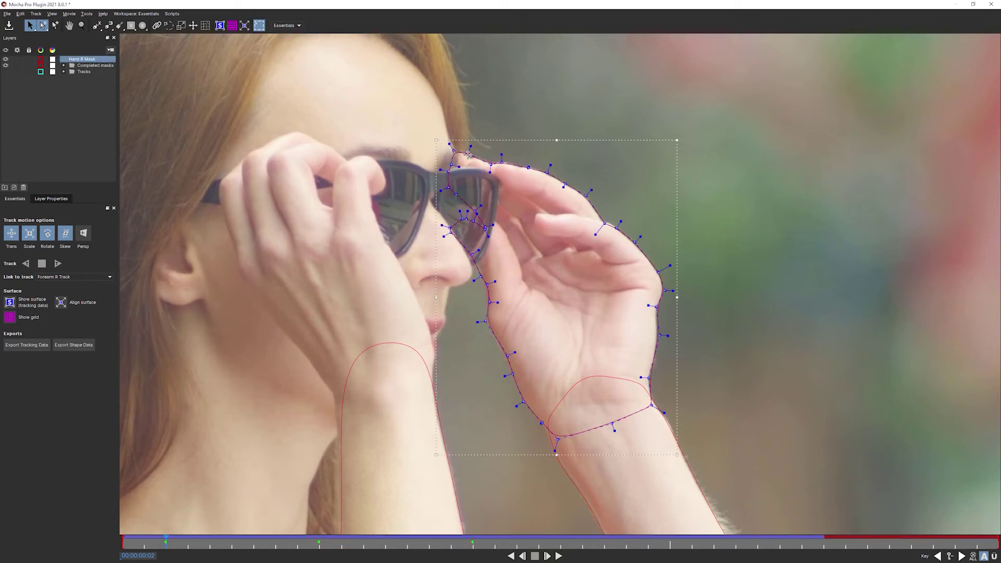
pyautogui.click(491, 165)
pyautogui.moveTo(481, 277); pyautogui.dragTo(486, 285)
pyautogui.moveTo(489, 302); pyautogui.dragTo(488, 302)
pyautogui.moveTo(604, 224); pyautogui.dragTo(631, 243)
# Step: Compare the mask between frames 2 and 9, and readjust the index fingertip points at frame 2
pyautogui.moveTo(167, 539); pyautogui.dragTo(319, 537)
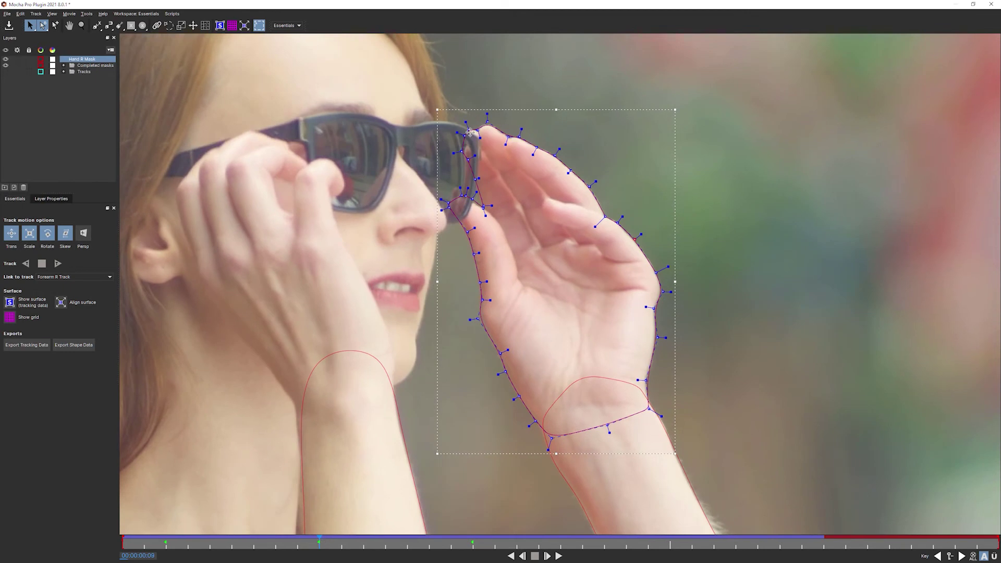
pyautogui.moveTo(286, 539); pyautogui.dragTo(168, 538)
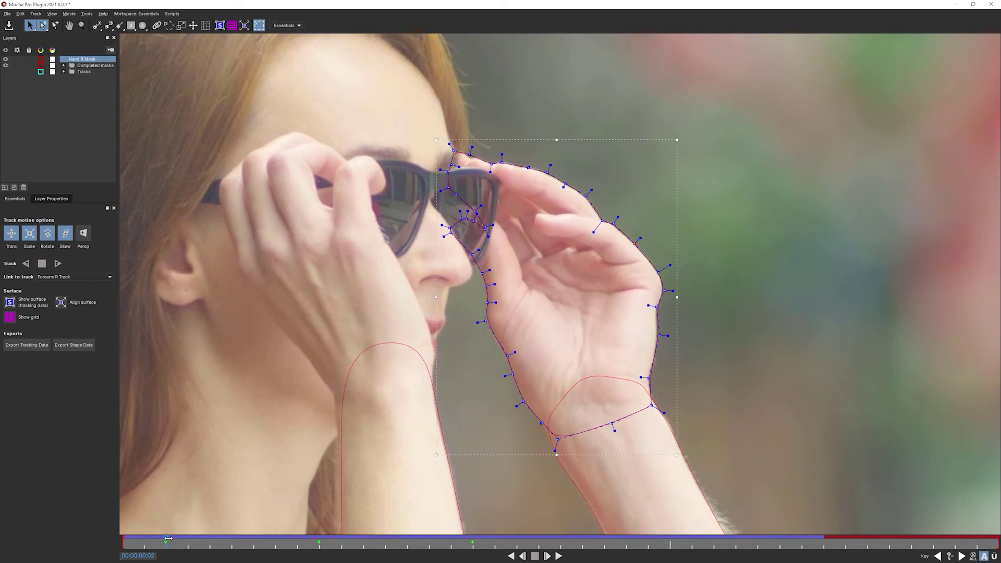
pyautogui.moveTo(452, 162)
pyautogui.mouseDown()
pyautogui.moveTo(456, 150)
pyautogui.moveTo(480, 158)
pyautogui.moveTo(450, 149)
pyautogui.mouseUp()
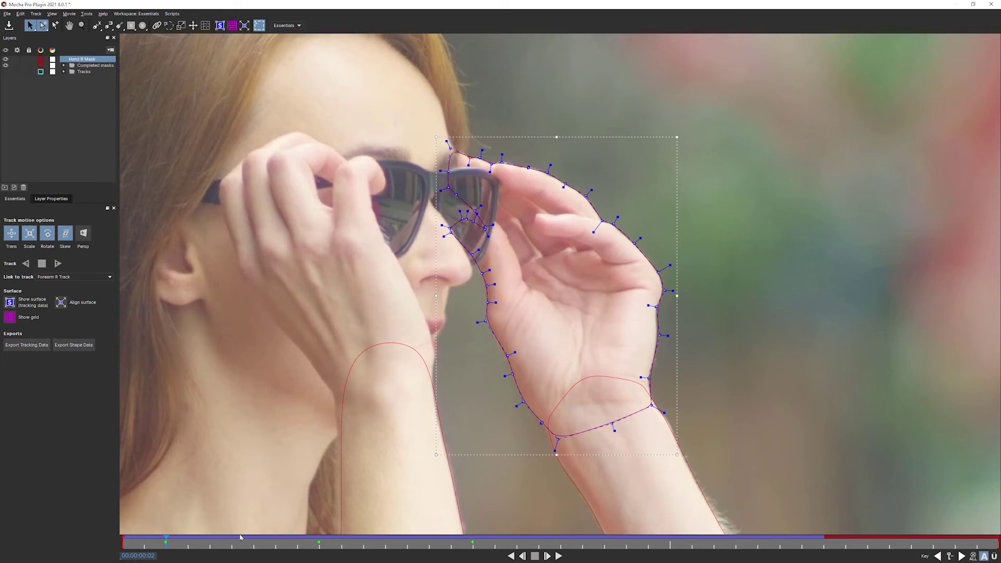
# Step: At frame 5, rotate the finger and thumb points around the little finger's knuckle so the mask reaches the fingers' outer edge
pyautogui.moveTo(177, 539); pyautogui.dragTo(246, 533)
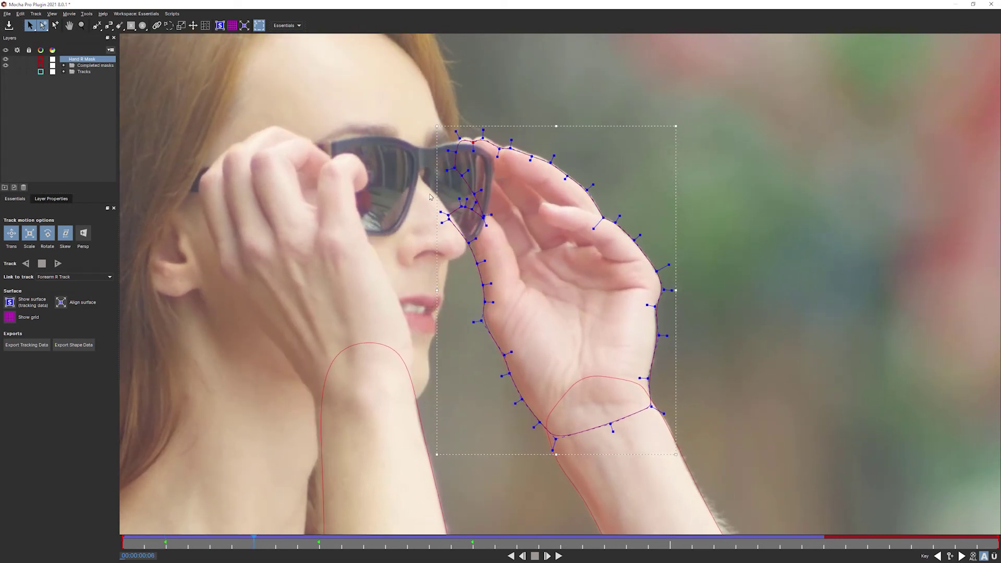
pyautogui.moveTo(254, 542); pyautogui.dragTo(232, 541)
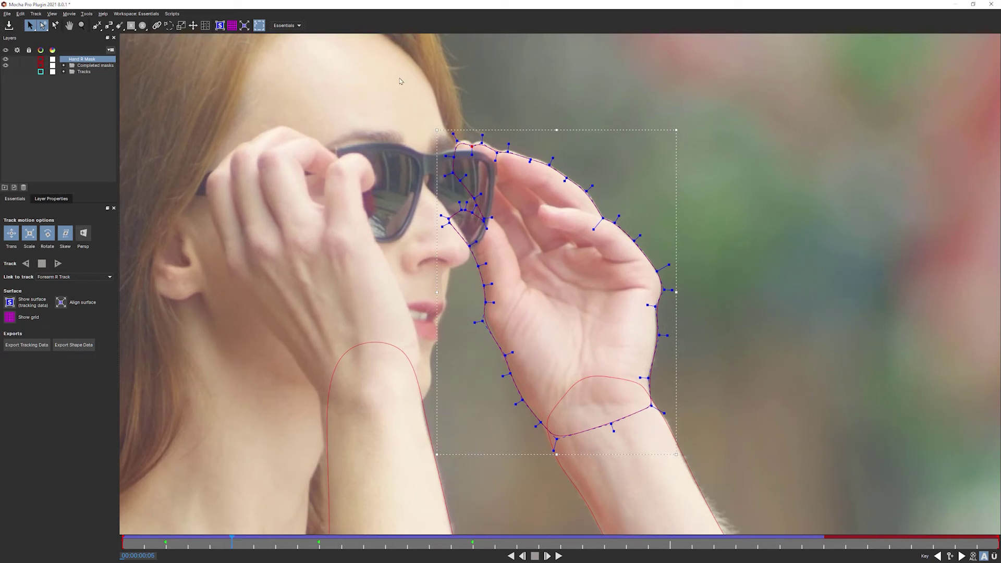
pyautogui.moveTo(396, 83); pyautogui.dragTo(610, 226)
pyautogui.press('t')
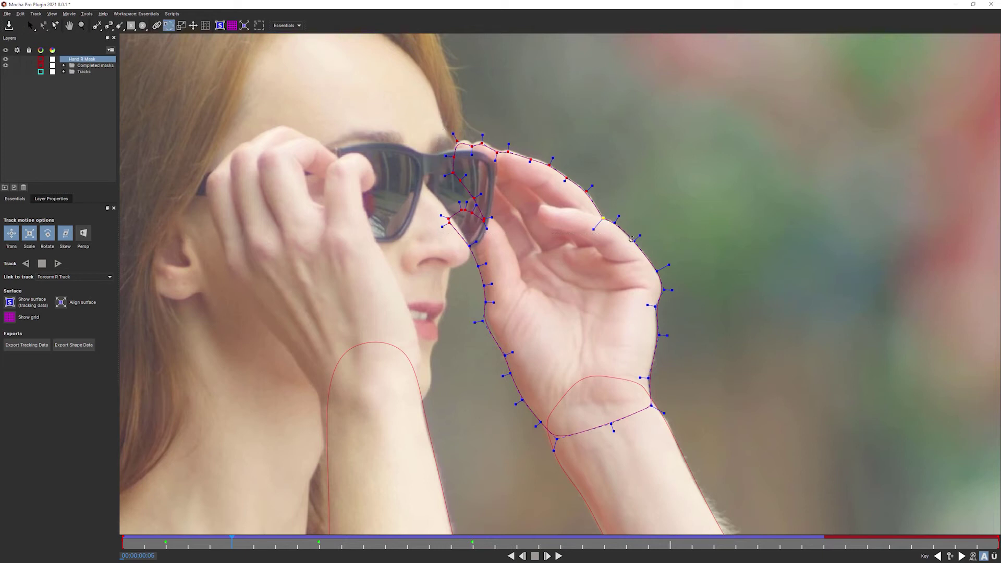
pyautogui.moveTo(631, 239); pyautogui.dragTo(670, 269)
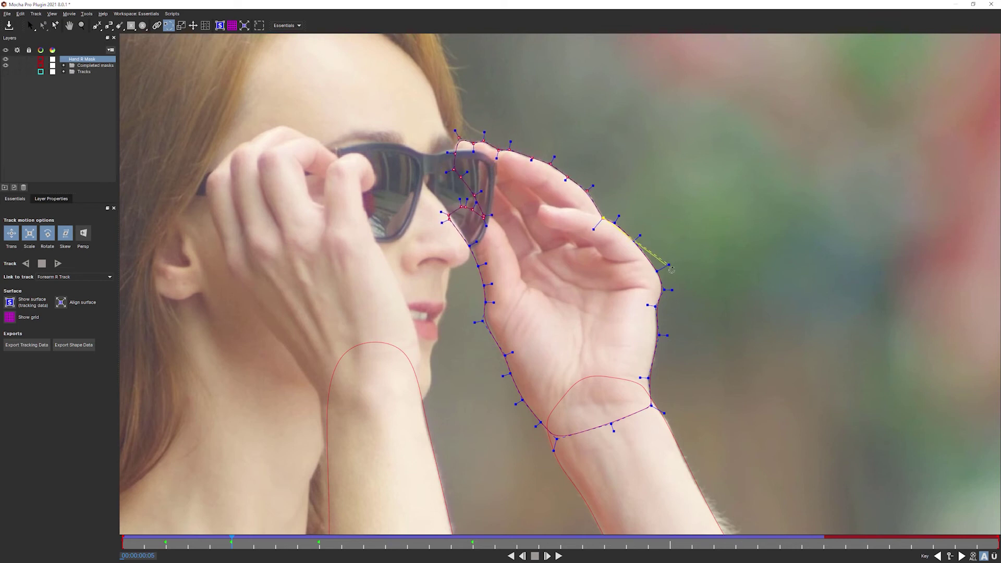
pyautogui.moveTo(670, 269); pyautogui.dragTo(671, 267)
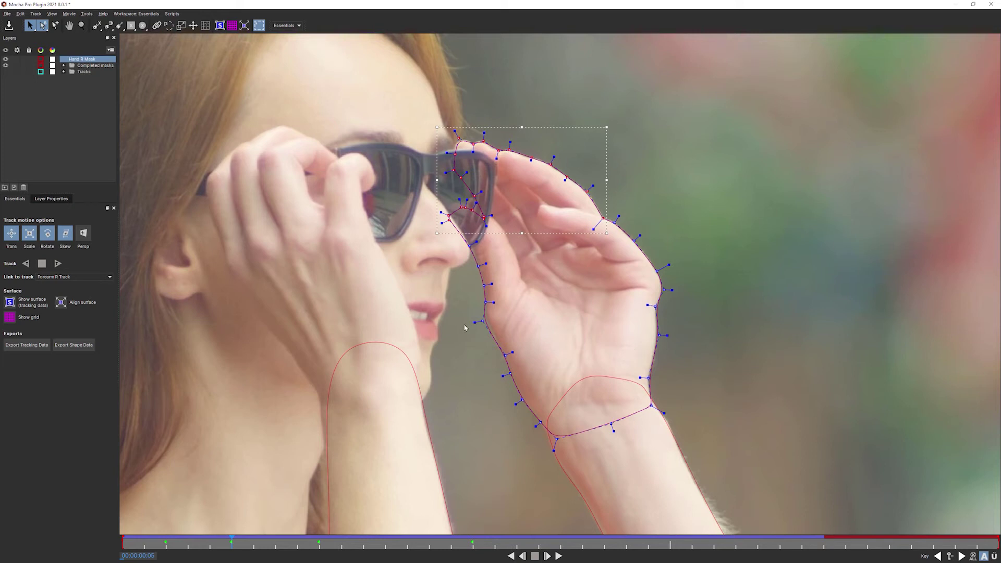
# Step: At frame 0, rotate the index finger points and then the fingertip points so the mask drops onto the index finger
pyautogui.hotkey('ctrl', 'a')
pyautogui.moveTo(230, 541); pyautogui.dragTo(50, 547)
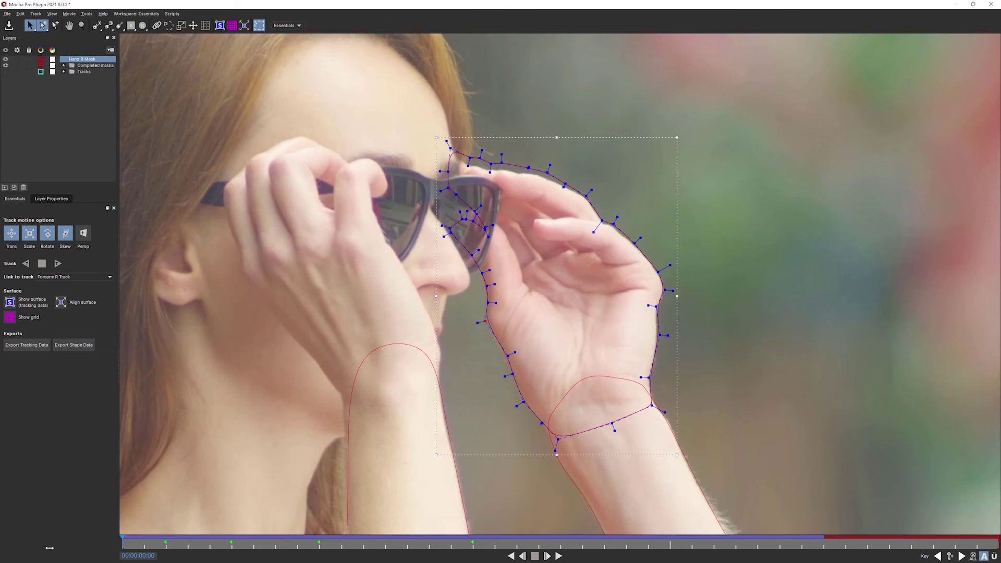
pyautogui.moveTo(380, 108); pyautogui.dragTo(667, 157)
pyautogui.press('w')
pyautogui.moveTo(434, 142); pyautogui.dragTo(584, 182)
pyautogui.press('w')
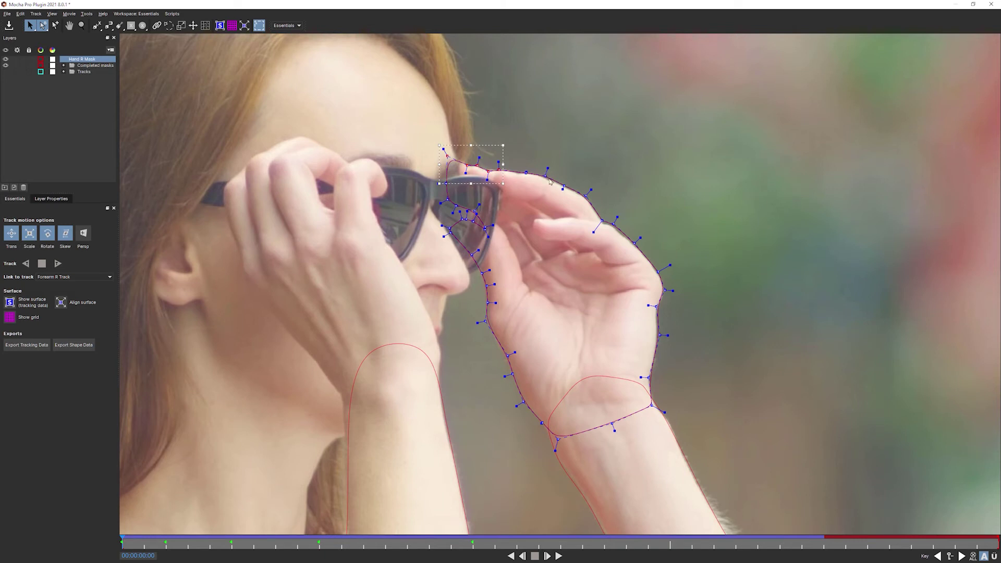
# Step: Fine-tune the points along the backs of the index and little fingers at frame 0
pyautogui.click(546, 177)
pyautogui.moveTo(678, 277); pyautogui.dragTo(657, 264)
pyautogui.moveTo(614, 219); pyautogui.dragTo(613, 221)
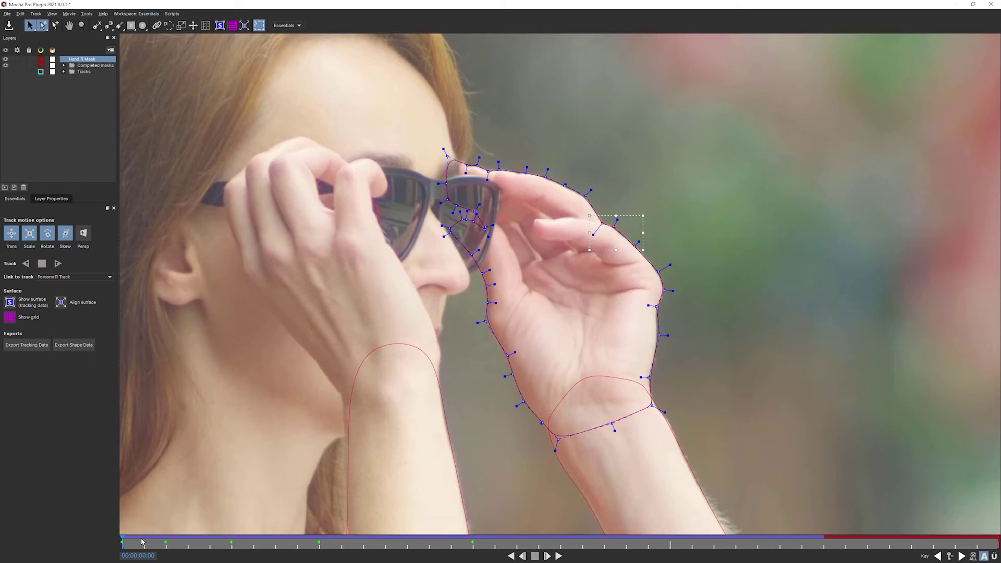
# Step: At frame 11, rotate the finger points slightly around the little finger's outer edge and adjust the middle fingertip point
pyautogui.moveTo(142, 542); pyautogui.dragTo(363, 543)
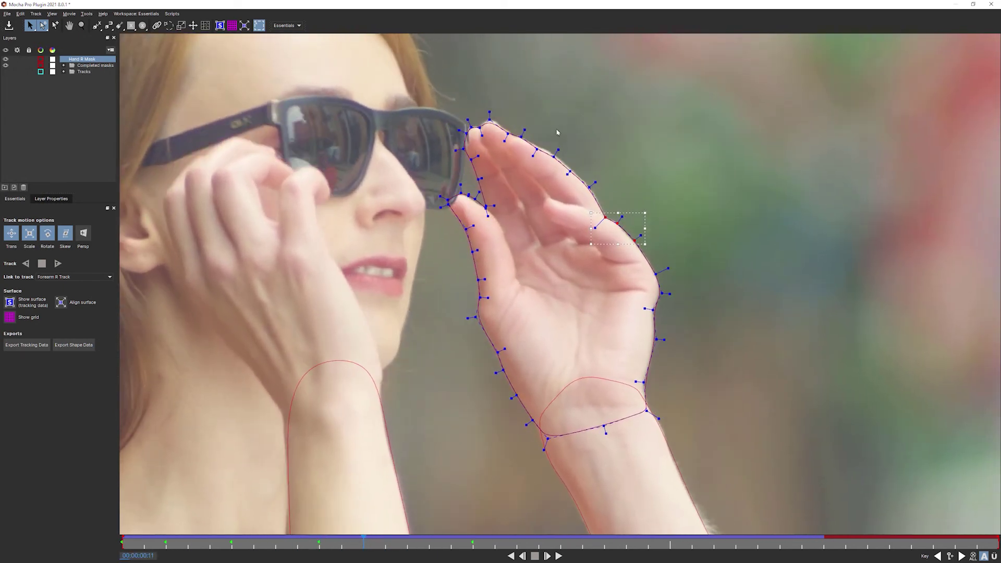
pyautogui.press('w')
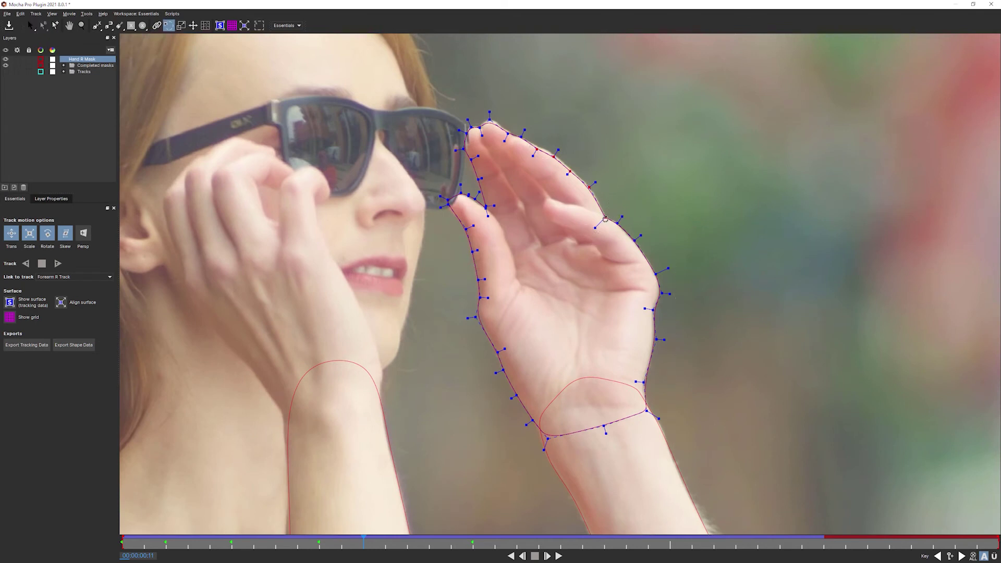
pyautogui.moveTo(596, 252); pyautogui.dragTo(612, 410)
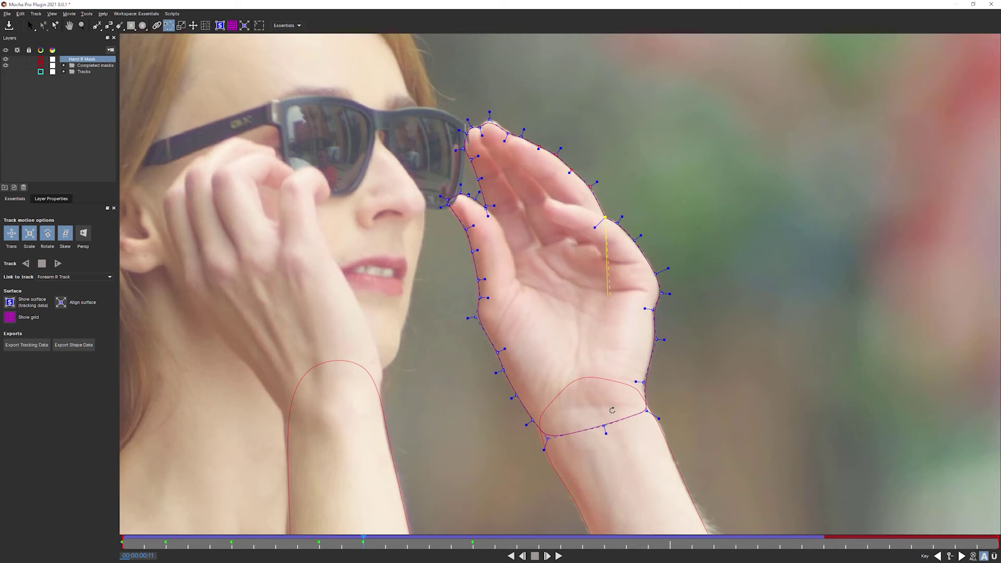
pyautogui.press('s')
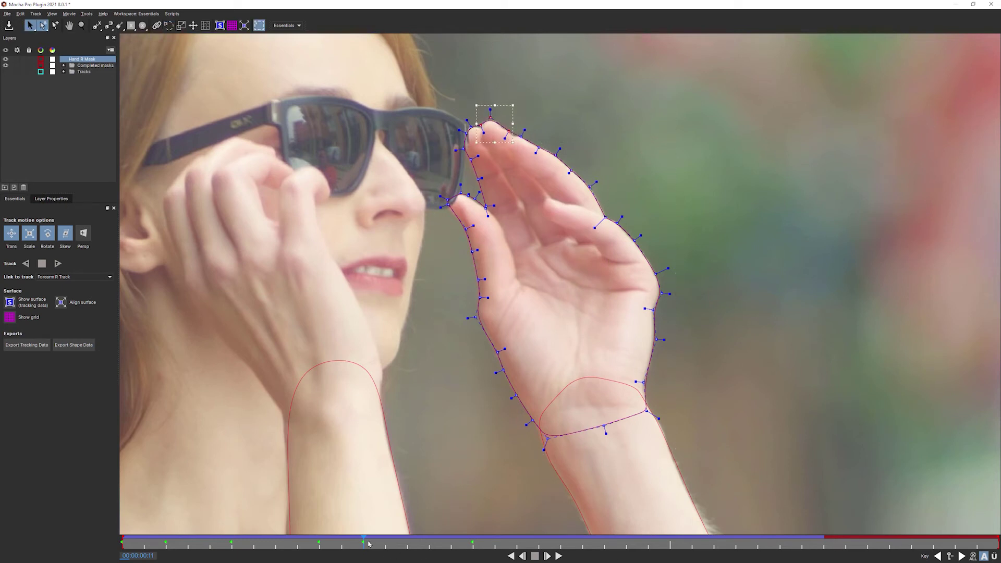
# Step: At 00:00:01:01, stretch the whole hand mask with the transform box so it extends to the fingertips and fits the wrist
pyautogui.moveTo(362, 543); pyautogui.dragTo(692, 546)
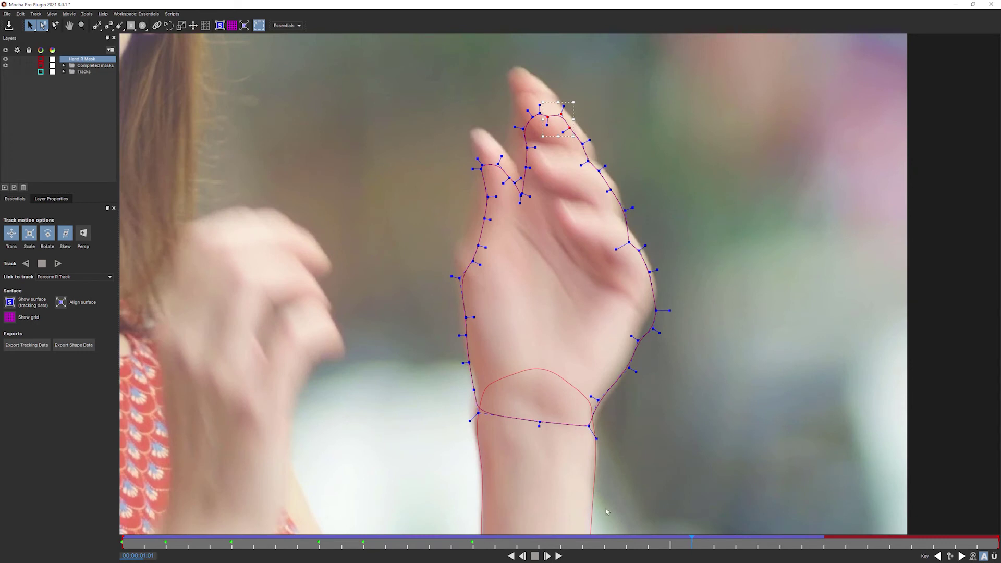
pyautogui.hotkey('ctrl', 'a')
pyautogui.moveTo(673, 102); pyautogui.dragTo(669, 72)
pyautogui.moveTo(448, 89); pyautogui.dragTo(442, 68)
pyautogui.moveTo(673, 442); pyautogui.dragTo(679, 448)
pyautogui.moveTo(447, 446); pyautogui.dragTo(449, 446)
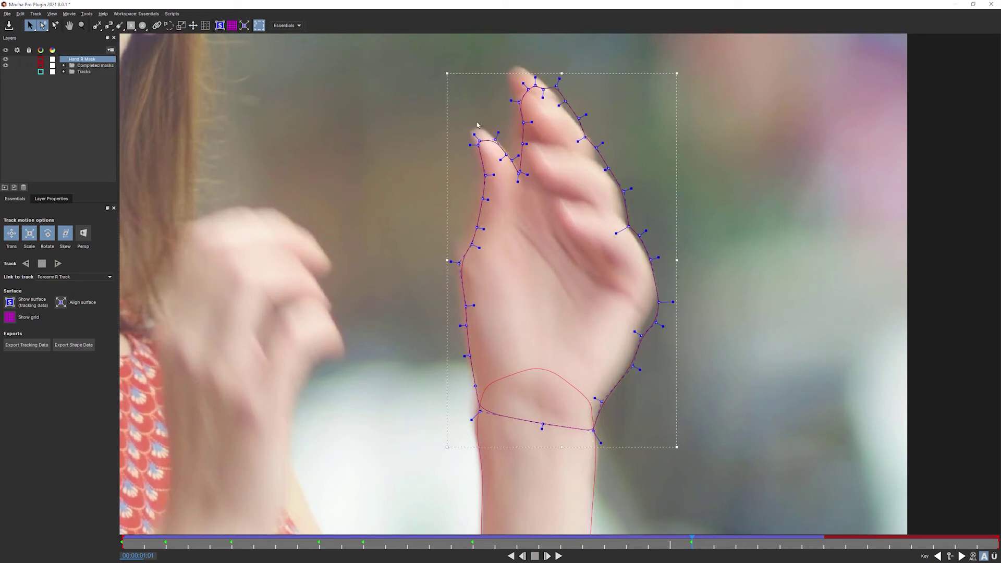
pyautogui.moveTo(447, 73); pyautogui.dragTo(431, 49)
pyautogui.moveTo(676, 58); pyautogui.dragTo(673, 25)
pyautogui.moveTo(677, 449); pyautogui.dragTo(677, 448)
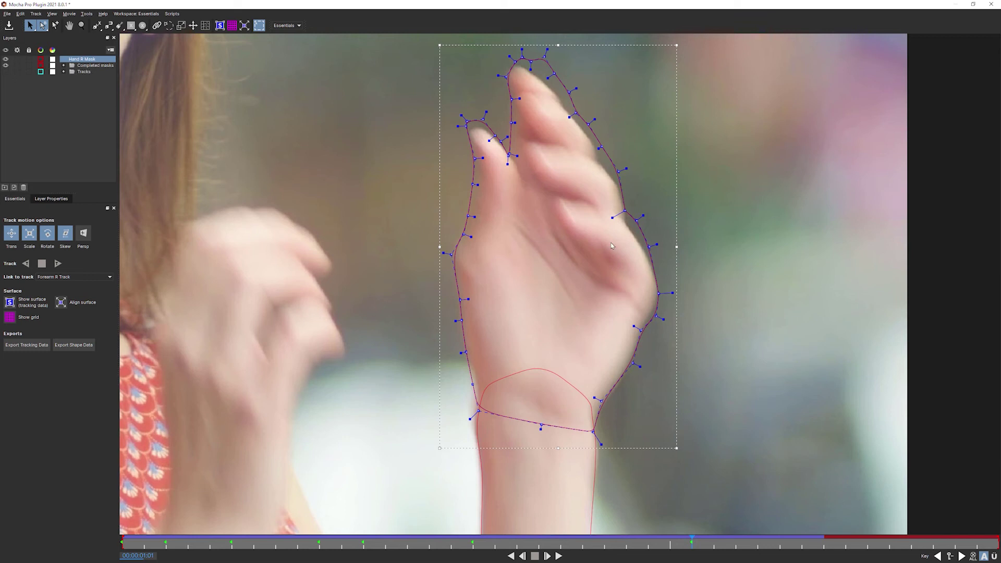
# Step: Move the points along the little finger's outer edge inward and fit the thumb points to the thumb at 00:00:01:01
pyautogui.moveTo(606, 270); pyautogui.dragTo(605, 270)
pyautogui.moveTo(625, 211); pyautogui.dragTo(626, 226)
pyautogui.click(614, 71)
pyautogui.click(441, 98)
pyautogui.click(482, 168)
pyautogui.moveTo(507, 242); pyautogui.dragTo(508, 243)
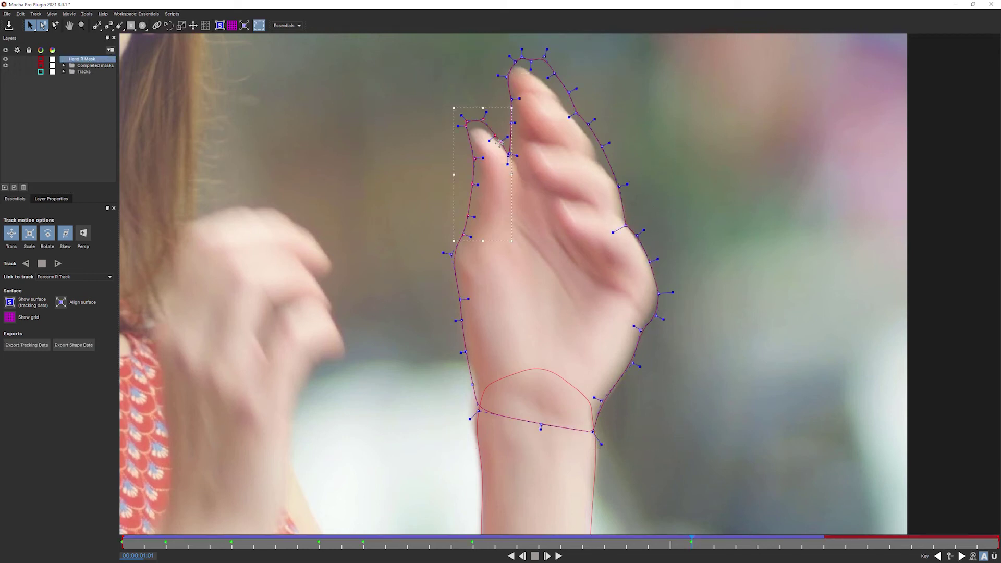
pyautogui.moveTo(481, 125); pyautogui.dragTo(457, 116)
# Step: Pull the index fingertip points and the points along the backs of the fingers onto the hand's edge at 00:00:01:01
pyautogui.moveTo(501, 39); pyautogui.dragTo(520, 64)
pyautogui.click(522, 57)
pyautogui.moveTo(531, 62); pyautogui.dragTo(593, 140)
pyautogui.click(619, 186)
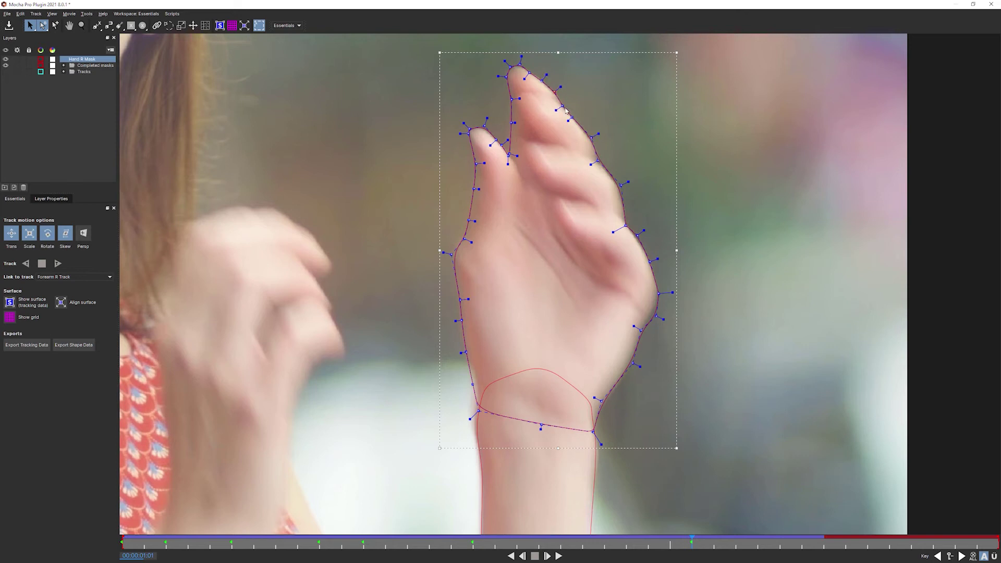
# Step: At frame 21, reshape the whole hand mask with the transform box to match the fingers, thumb and palm
pyautogui.press('Right')
pyautogui.press('Left')
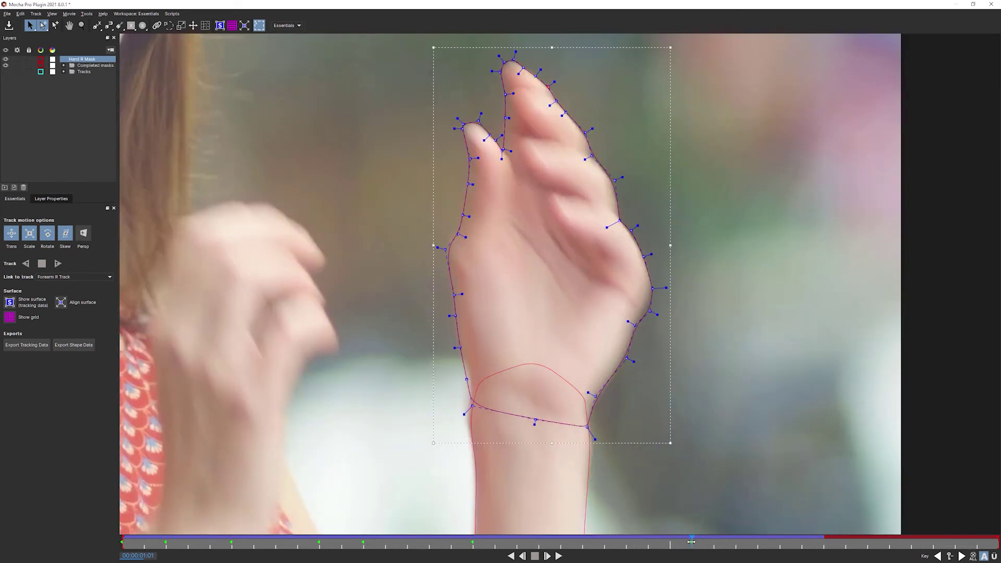
pyautogui.moveTo(690, 542); pyautogui.dragTo(578, 531)
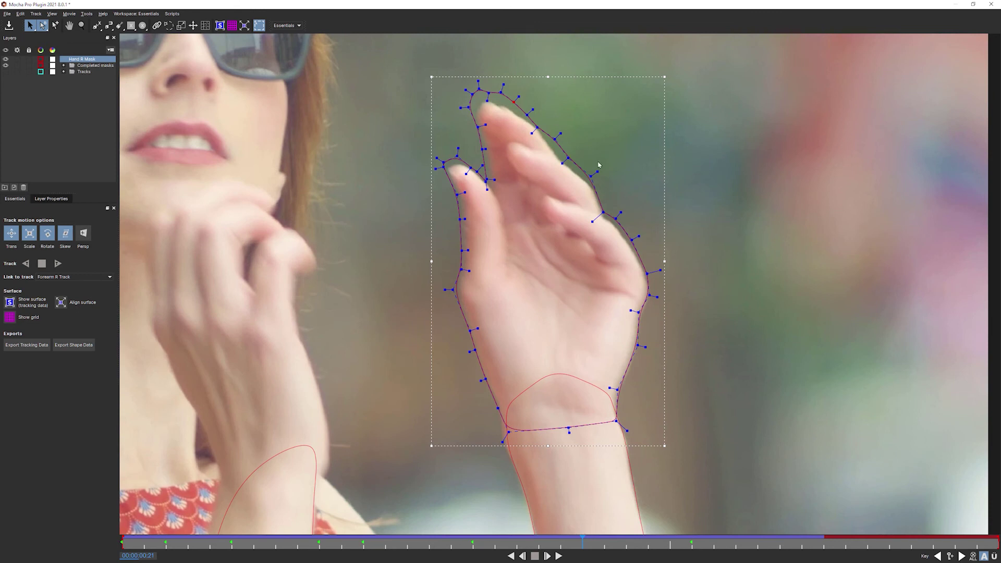
pyautogui.click(614, 166)
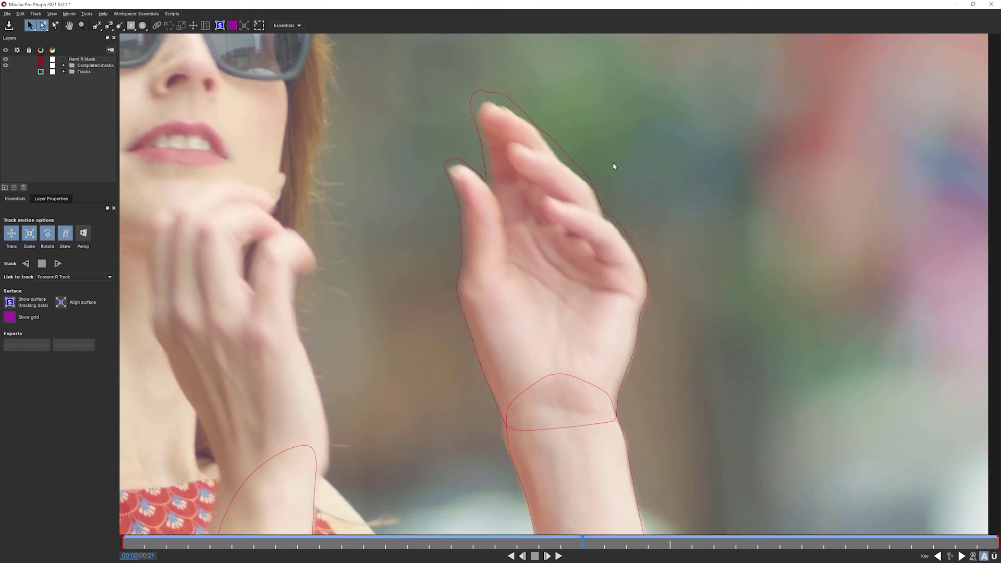
pyautogui.click(514, 111)
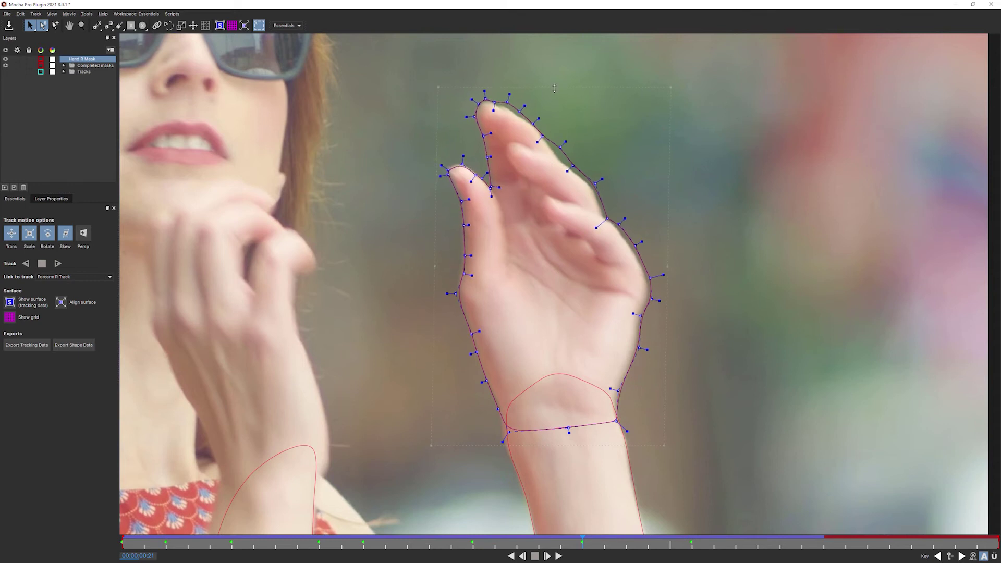
pyautogui.moveTo(436, 88); pyautogui.dragTo(436, 84)
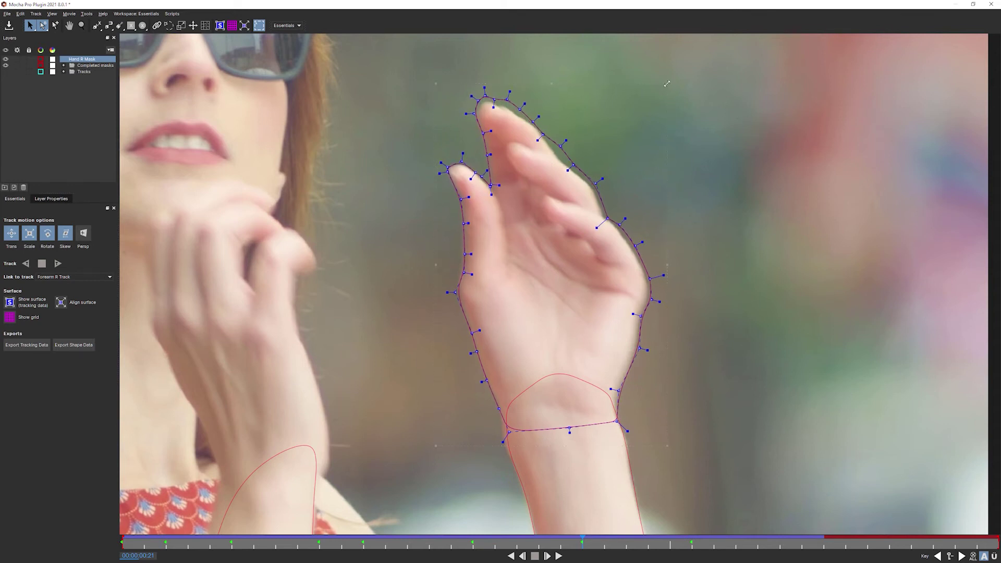
pyautogui.moveTo(656, 96); pyautogui.dragTo(662, 91)
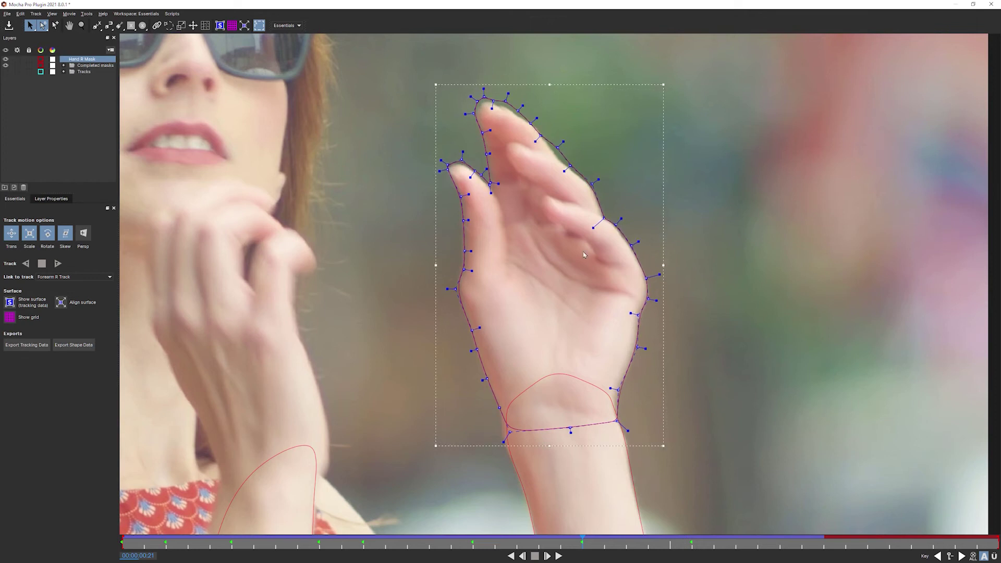
# Step: Refine the index fingertip, the backs of the fingers and the thumb tip of the mask at frame 21
pyautogui.moveTo(446, 62); pyautogui.dragTo(550, 130)
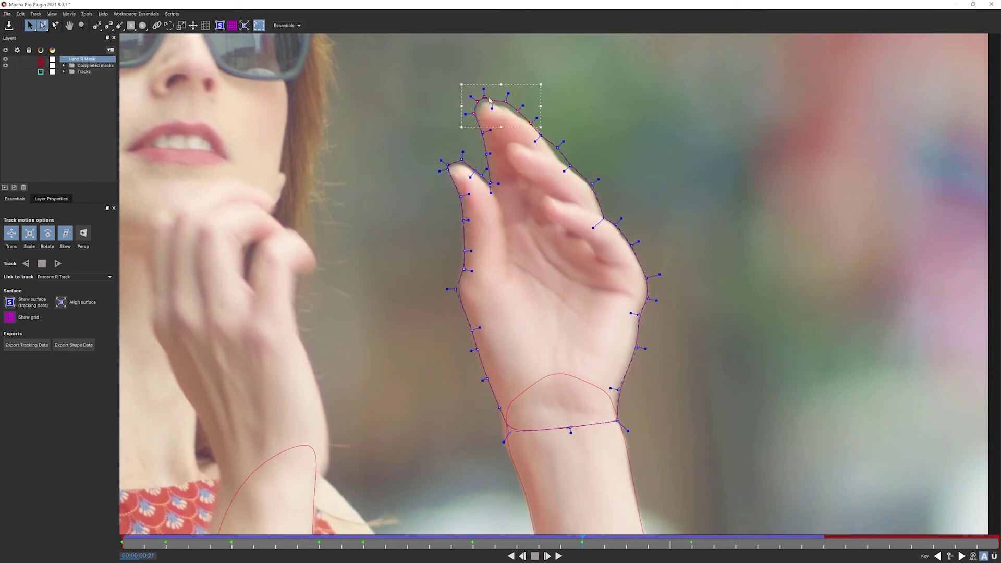
pyautogui.moveTo(501, 85); pyautogui.dragTo(506, 106)
pyautogui.click(505, 105)
pyautogui.moveTo(518, 113); pyautogui.dragTo(564, 167)
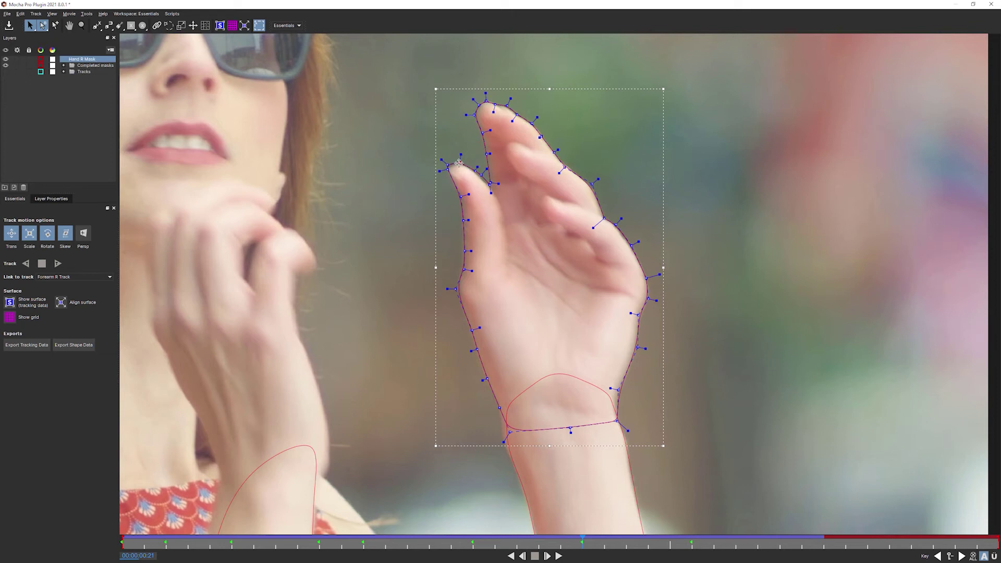
pyautogui.moveTo(448, 169); pyautogui.dragTo(447, 172)
# Step: At frame 24, lower the mask's upper edge onto the fingers and fit the thumb and index fingertip points to the hand
pyautogui.moveTo(580, 541); pyautogui.dragTo(674, 537)
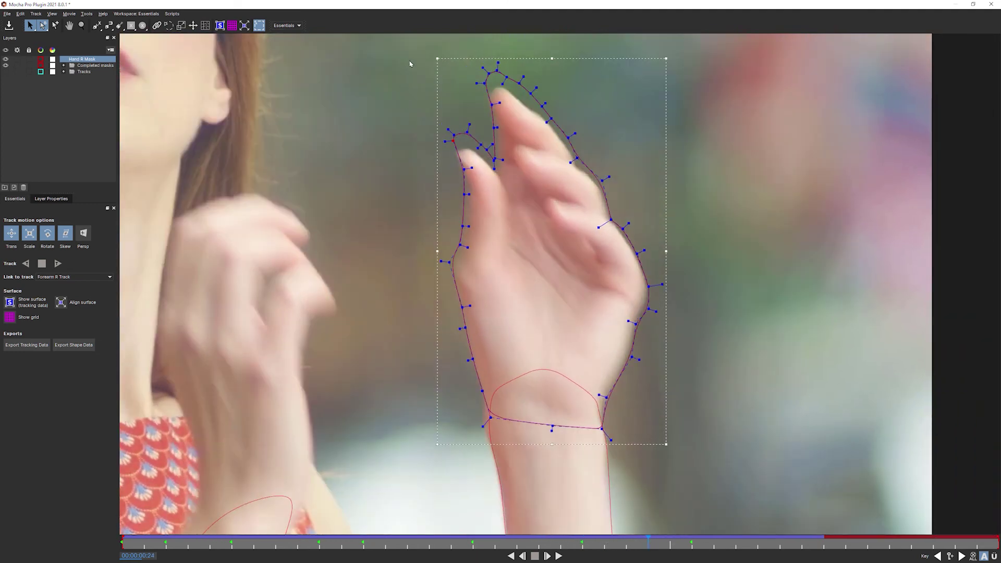
pyautogui.moveTo(623, 183); pyautogui.dragTo(650, 266)
pyautogui.moveTo(541, 59); pyautogui.dragTo(542, 74)
pyautogui.moveTo(409, 130); pyautogui.dragTo(492, 184)
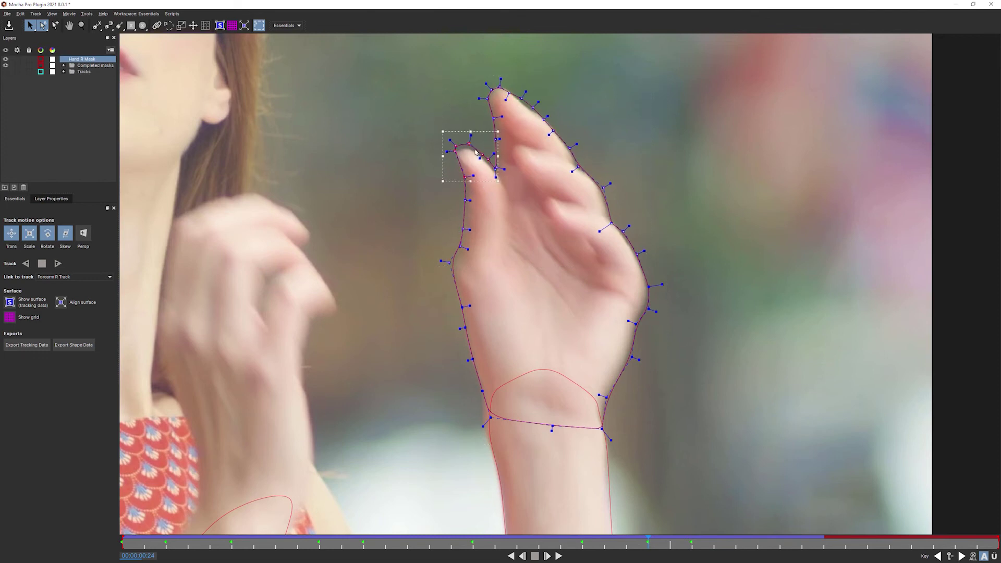
pyautogui.moveTo(469, 143); pyautogui.dragTo(469, 148)
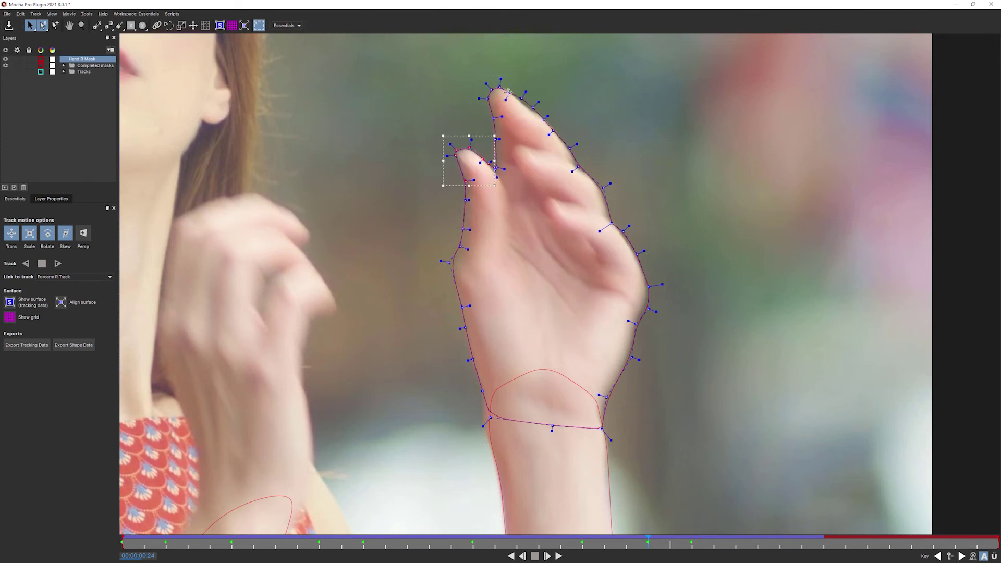
pyautogui.moveTo(508, 93); pyautogui.dragTo(520, 102)
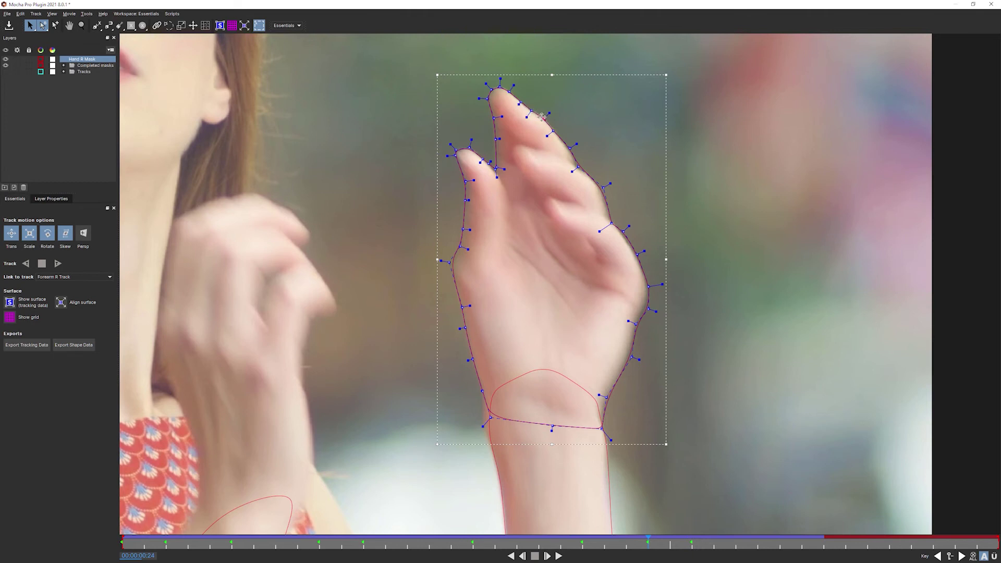
# Step: At 00:00:01:06, move, scale and slant the whole hand mask with the transform box to roughly cover the hand
pyautogui.moveTo(647, 539); pyautogui.dragTo(810, 545)
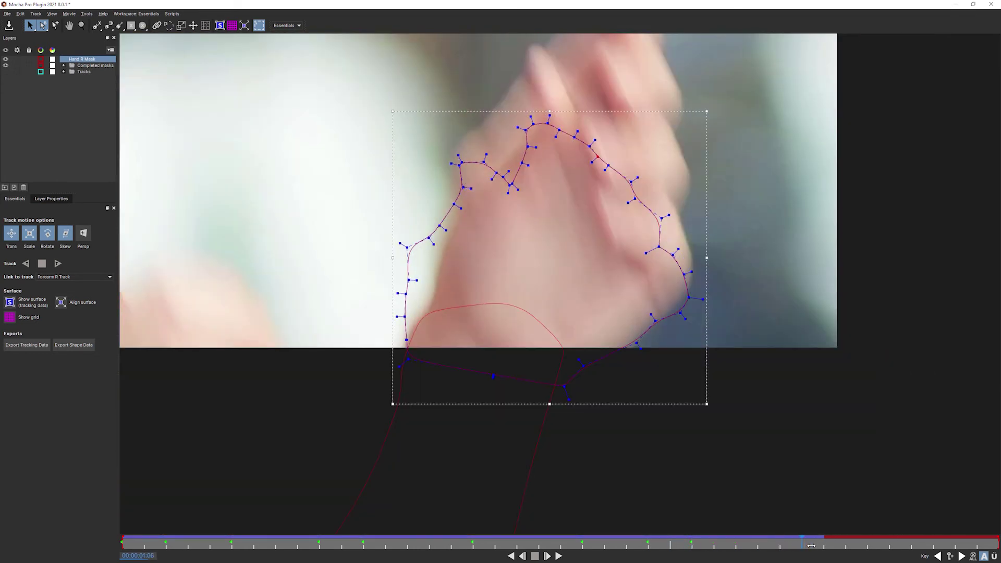
pyautogui.moveTo(550, 110); pyautogui.dragTo(804, 82)
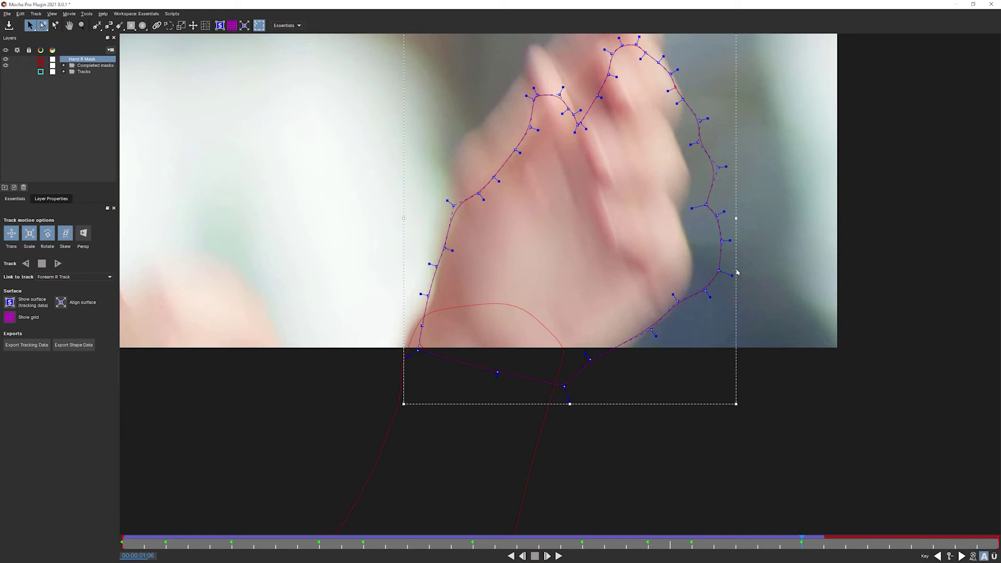
pyautogui.press('x')
pyautogui.moveTo(742, 319); pyautogui.dragTo(673, 411)
pyautogui.moveTo(670, 499); pyautogui.dragTo(646, 507)
pyautogui.moveTo(489, 505); pyautogui.dragTo(496, 512)
pyautogui.moveTo(493, 122); pyautogui.dragTo(479, 91)
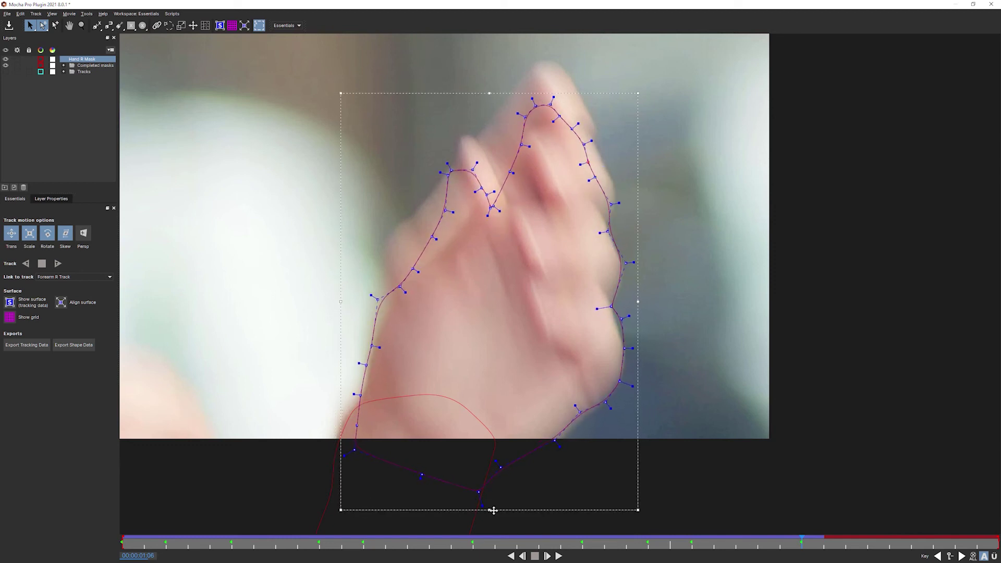
pyautogui.moveTo(492, 510); pyautogui.dragTo(495, 515)
pyautogui.moveTo(642, 516); pyautogui.dragTo(638, 510)
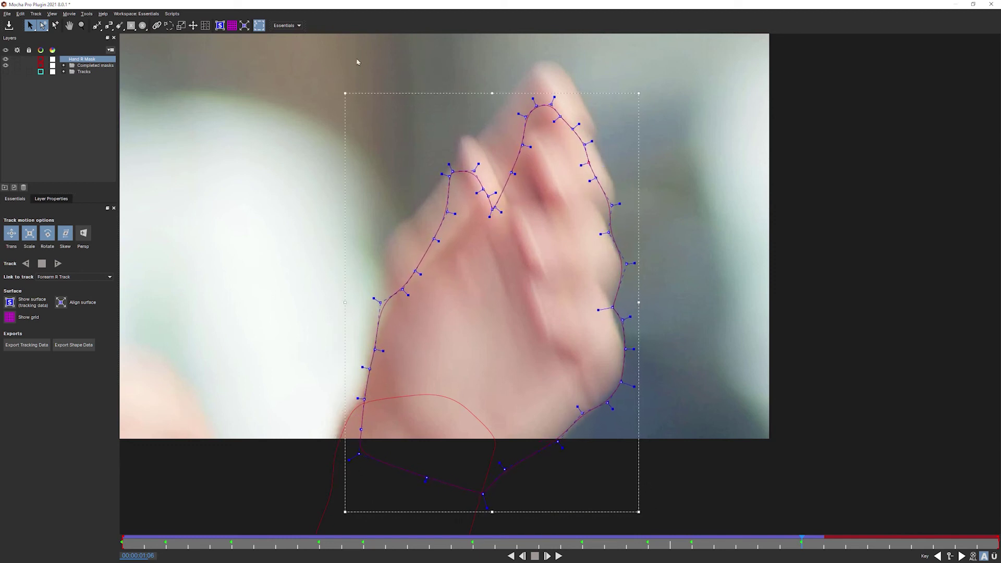
# Step: Raise the mask's upper group of points at 00:00:01:06 so the peak meets the index fingertip
pyautogui.moveTo(338, 57); pyautogui.dragTo(623, 234)
pyautogui.moveTo(457, 206); pyautogui.dragTo(367, 314)
pyautogui.moveTo(436, 232); pyautogui.dragTo(430, 172)
pyautogui.hotkey('ctrl', 'z')
pyautogui.moveTo(445, 211); pyautogui.dragTo(448, 166)
# Step: Fit the mask points along the backs of the fingers and below the fingertip at 00:00:01:06
pyautogui.click(616, 141)
pyautogui.moveTo(611, 187); pyautogui.dragTo(603, 227)
pyautogui.moveTo(614, 160); pyautogui.dragTo(622, 200)
pyautogui.moveTo(598, 132); pyautogui.dragTo(597, 152)
pyautogui.moveTo(587, 99); pyautogui.dragTo(580, 103)
pyautogui.moveTo(591, 117); pyautogui.dragTo(596, 125)
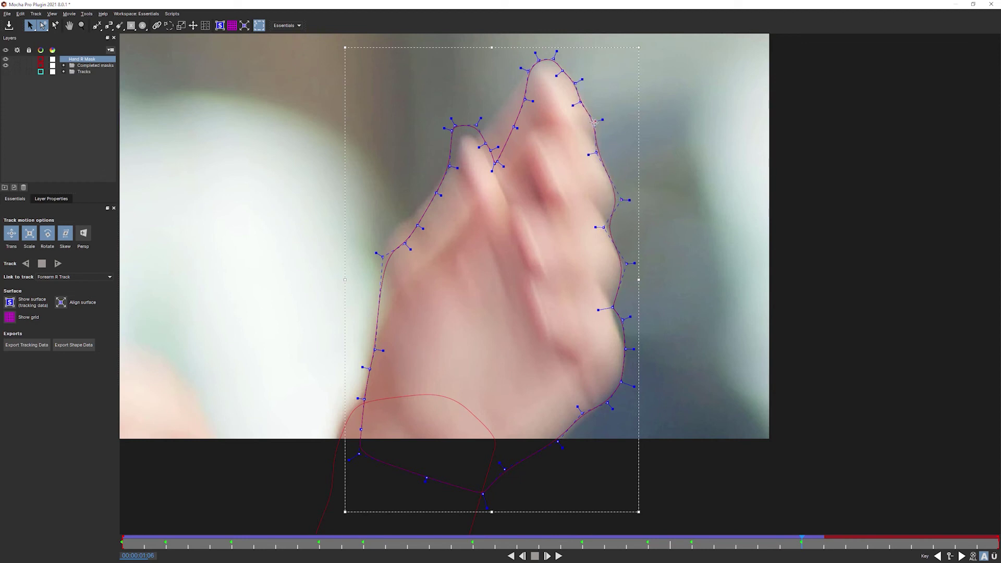
# Step: Fit the points on the index finger's inner edge, the thumb gap and the thumb tip at 00:00:01:06
pyautogui.moveTo(524, 99); pyautogui.dragTo(514, 89)
pyautogui.moveTo(513, 126); pyautogui.dragTo(505, 106)
pyautogui.moveTo(495, 163); pyautogui.dragTo(482, 132)
pyautogui.moveTo(418, 105); pyautogui.dragTo(460, 142)
pyautogui.moveTo(459, 125); pyautogui.dragTo(476, 138)
# Step: Pull the points along the thumb's outer edge, the thumb base and the palm edge onto the hand at 00:00:01:06
pyautogui.moveTo(437, 194); pyautogui.dragTo(434, 190)
pyautogui.moveTo(417, 225); pyautogui.dragTo(393, 227)
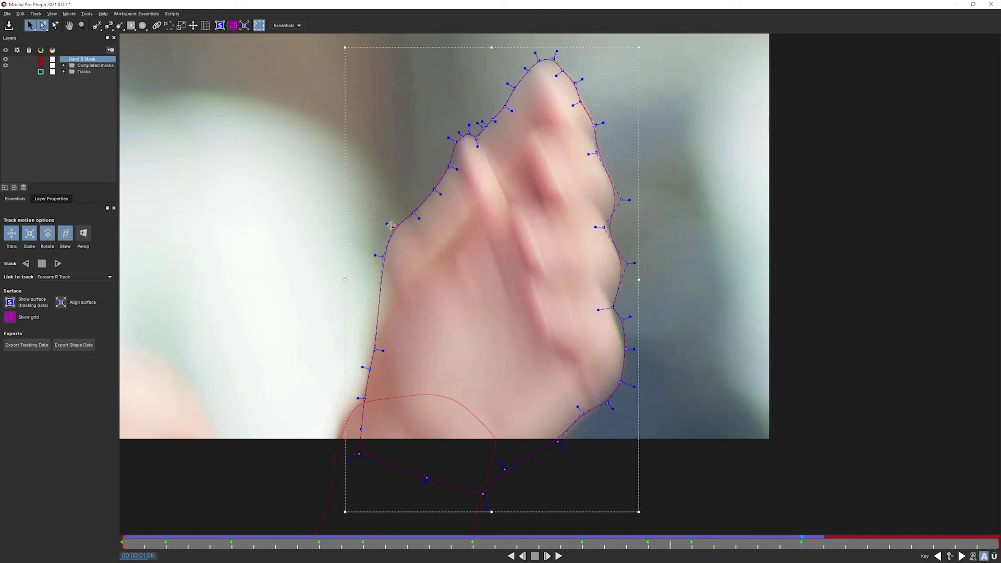
pyautogui.moveTo(374, 349); pyautogui.dragTo(385, 291)
pyautogui.moveTo(363, 400); pyautogui.dragTo(359, 398)
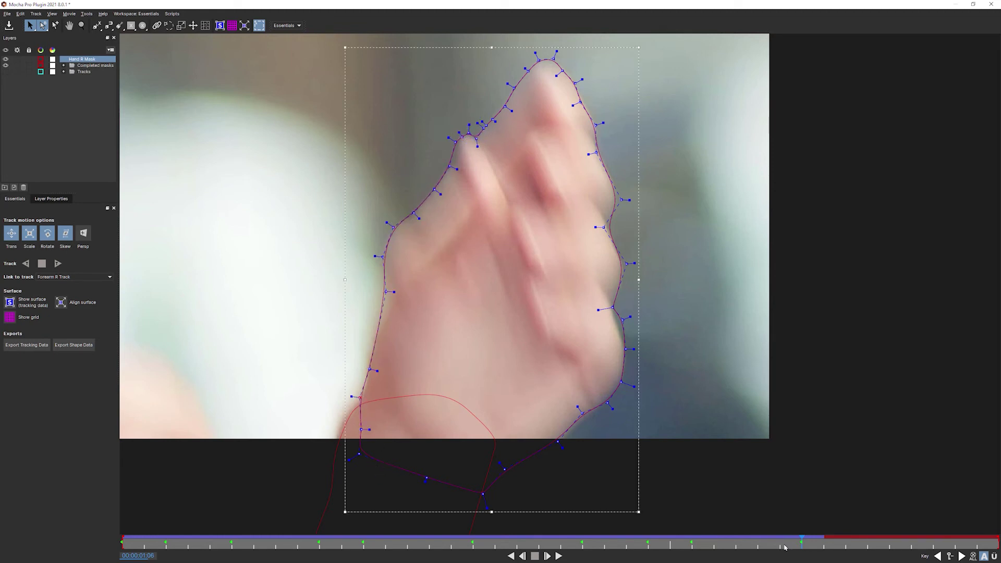
# Step: At 00:00:01:03, shift the mask's upper corners with the transform box and fit the thumb points to the thumb
pyautogui.moveTo(773, 540); pyautogui.dragTo(720, 537)
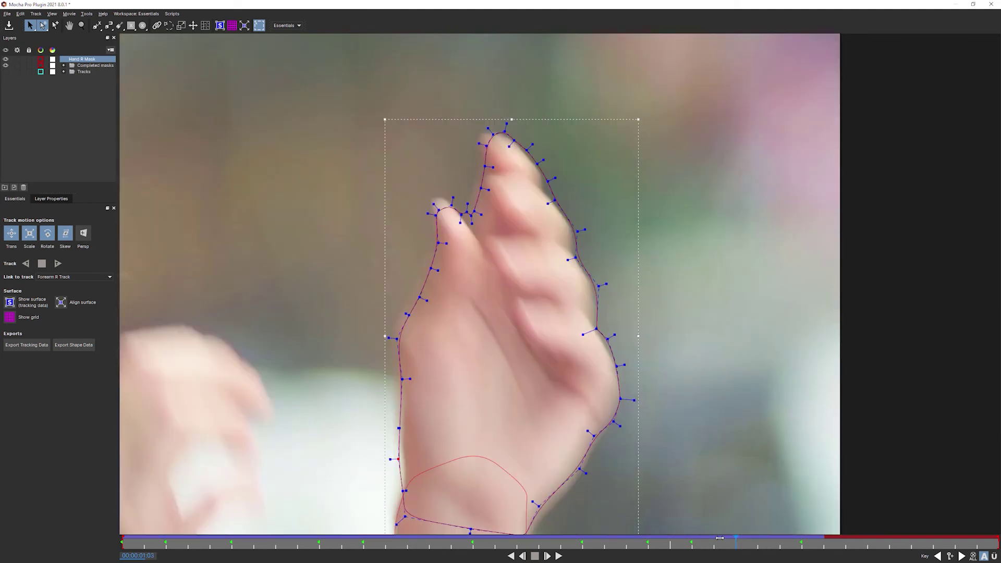
pyautogui.moveTo(385, 119); pyautogui.dragTo(373, 117)
pyautogui.moveTo(636, 119); pyautogui.dragTo(634, 114)
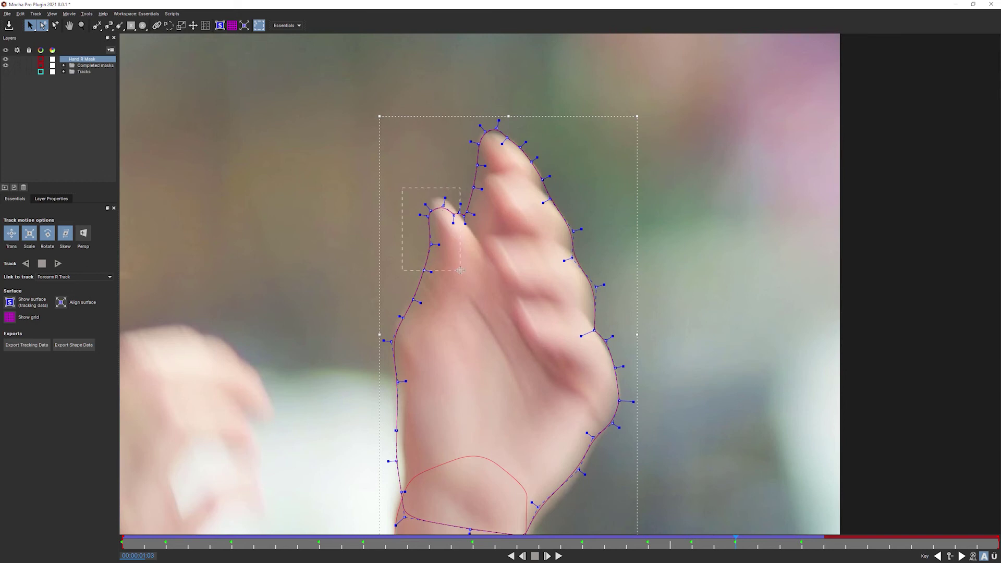
pyautogui.moveTo(460, 270); pyautogui.dragTo(461, 271)
pyautogui.moveTo(444, 206)
pyautogui.mouseDown()
pyautogui.moveTo(443, 194)
pyautogui.moveTo(460, 213)
pyautogui.mouseUp()
pyautogui.click(457, 180)
pyautogui.moveTo(424, 258); pyautogui.dragTo(434, 258)
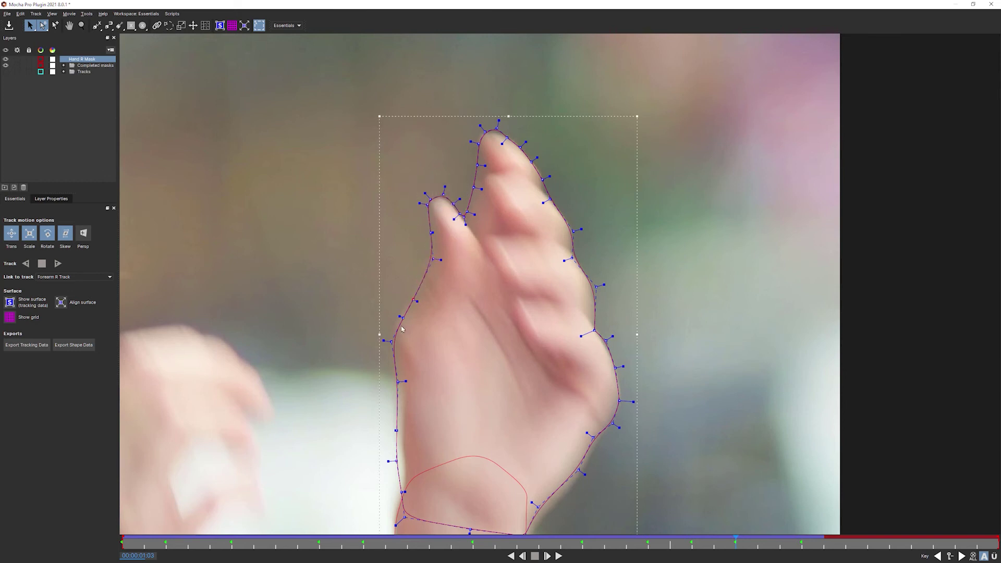
# Step: Rotate the point groups on both sides of the palm and wrist to follow the hand's edges at 00:00:01:03
pyautogui.moveTo(423, 500); pyautogui.dragTo(301, 341)
pyautogui.press('w')
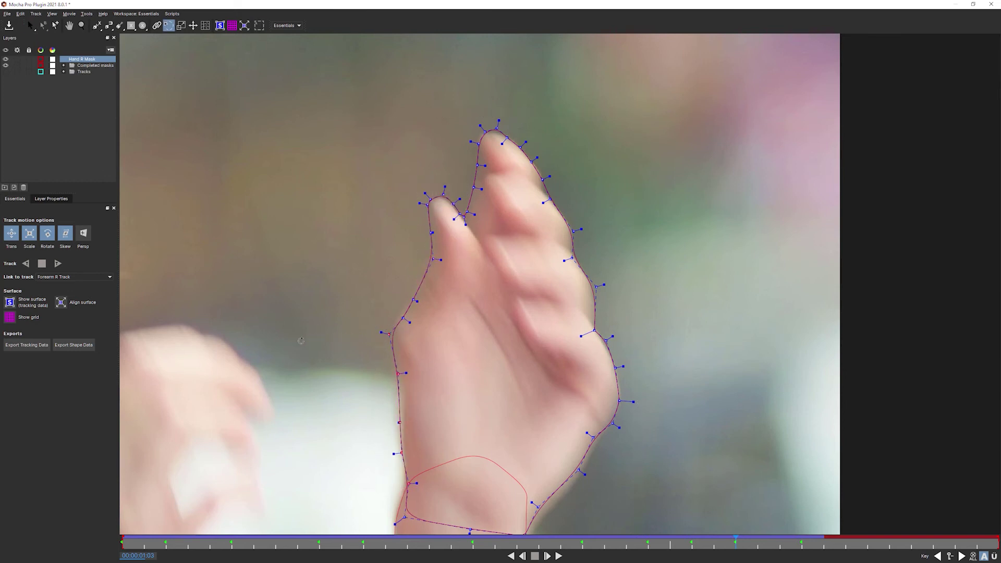
pyautogui.hotkey('ctrl', 'f')
pyautogui.moveTo(527, 523); pyautogui.dragTo(627, 414)
pyautogui.press('w')
pyautogui.moveTo(614, 422); pyautogui.dragTo(768, 346)
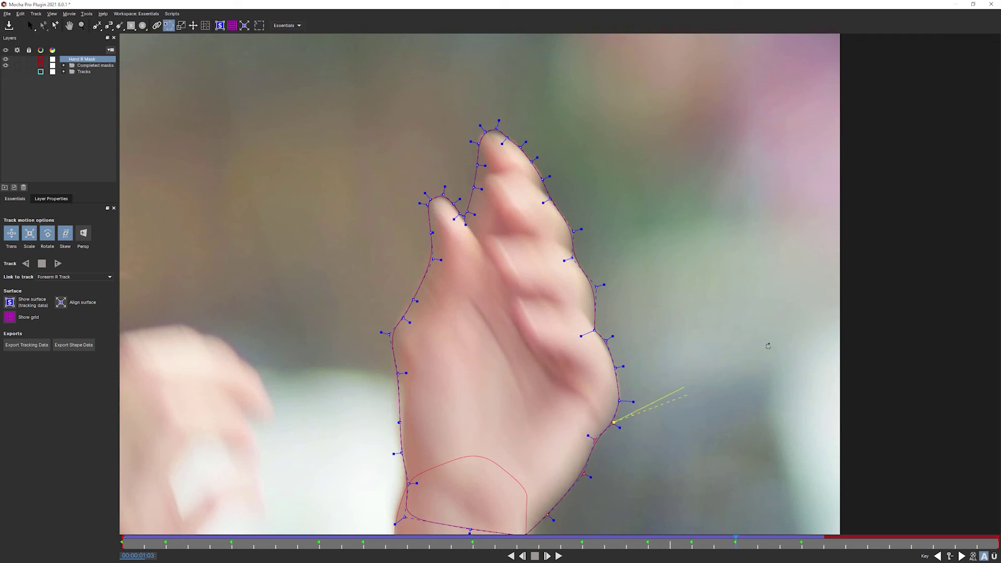
# Step: Refine the index fingertip points and the points along the back of the index finger at 00:00:01:03
pyautogui.press('s')
pyautogui.moveTo(479, 144); pyautogui.dragTo(476, 143)
pyautogui.moveTo(496, 128); pyautogui.dragTo(481, 130)
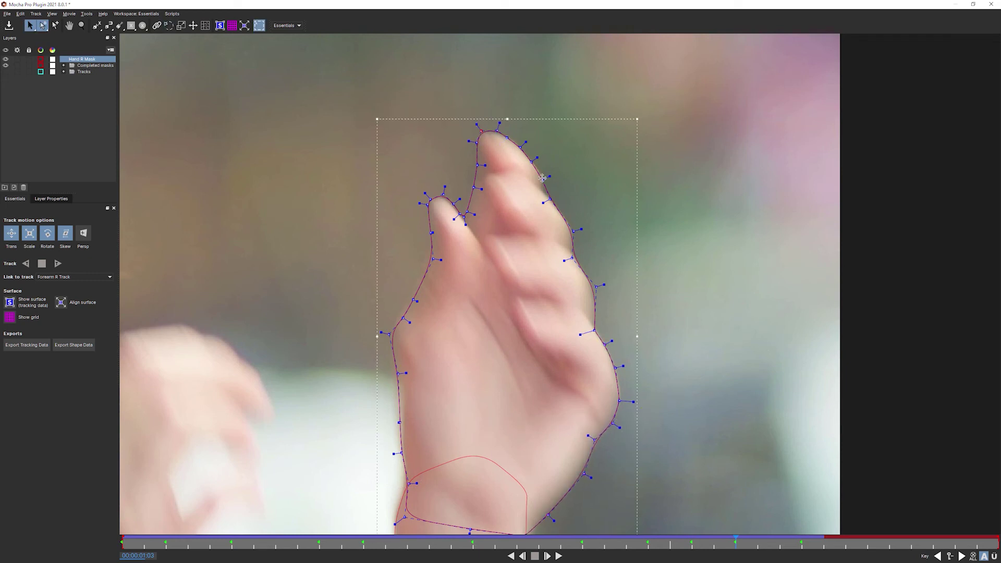
pyautogui.moveTo(542, 180); pyautogui.dragTo(540, 195)
pyautogui.moveTo(531, 162); pyautogui.dragTo(543, 174)
# Step: At 00:00:01:02, lower the index fingertip and thumb points onto the hand's edge
pyautogui.moveTo(735, 539); pyautogui.dragTo(775, 541)
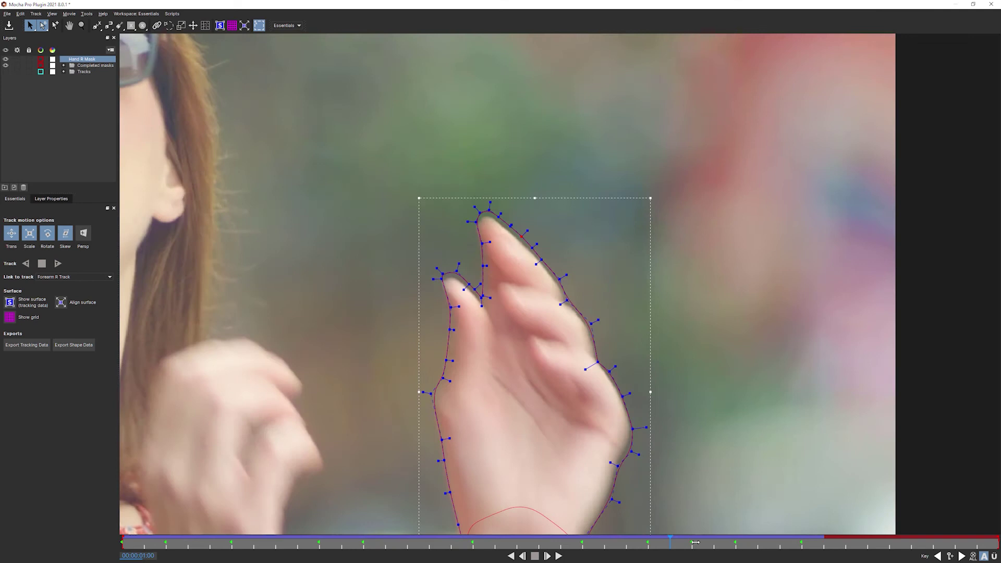
pyautogui.moveTo(695, 543); pyautogui.dragTo(716, 545)
pyautogui.moveTo(535, 276); pyautogui.dragTo(536, 277)
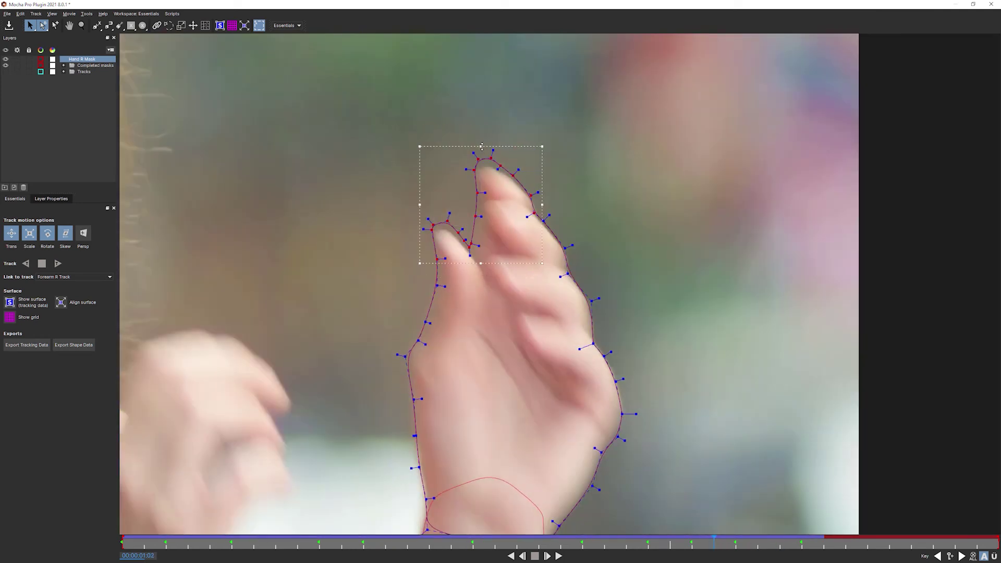
pyautogui.moveTo(480, 146); pyautogui.dragTo(482, 153)
pyautogui.moveTo(377, 208); pyautogui.dragTo(479, 273)
pyautogui.moveTo(457, 212); pyautogui.dragTo(453, 218)
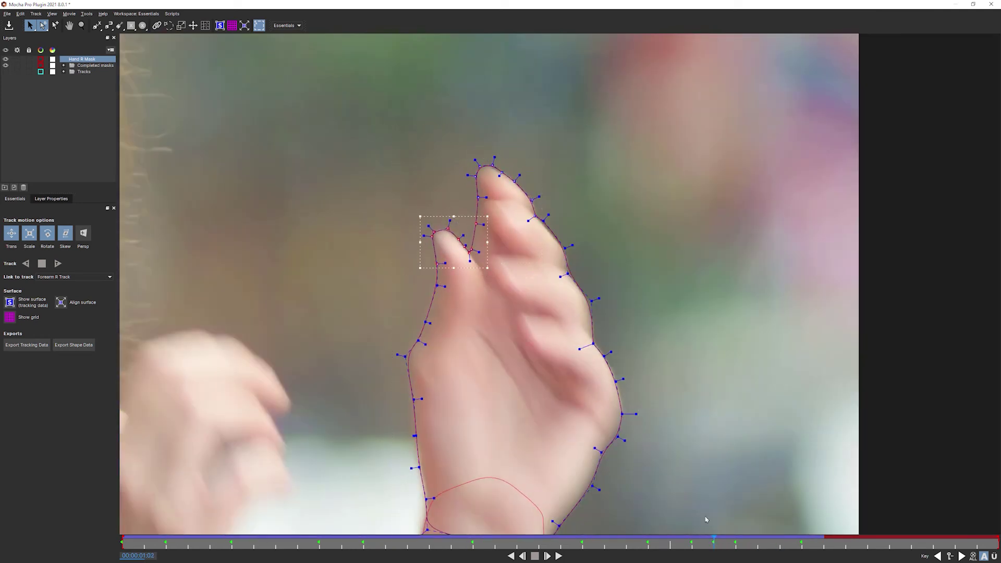
# Step: At 00:00:01:05, adjust the mask to the fingertip, the little finger's outer edge and the thumb side of the palm
pyautogui.moveTo(713, 542); pyautogui.dragTo(783, 541)
pyautogui.click(795, 517)
pyautogui.moveTo(491, 77); pyautogui.dragTo(478, 39)
pyautogui.moveTo(619, 336); pyautogui.dragTo(617, 336)
pyautogui.moveTo(617, 371); pyautogui.dragTo(615, 369)
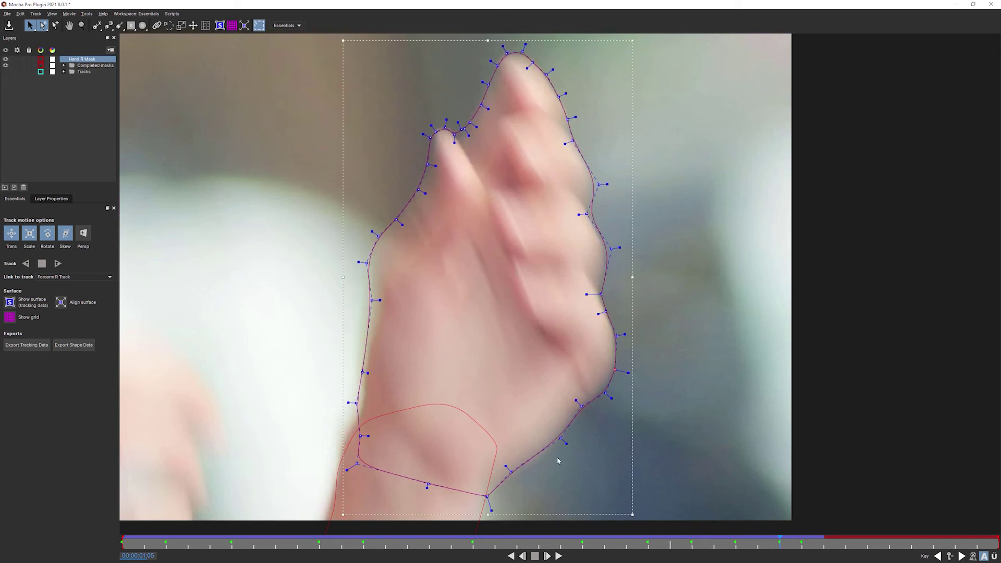
pyautogui.moveTo(356, 402); pyautogui.dragTo(360, 403)
pyautogui.moveTo(371, 300); pyautogui.dragTo(376, 299)
pyautogui.moveTo(367, 263); pyautogui.dragTo(374, 260)
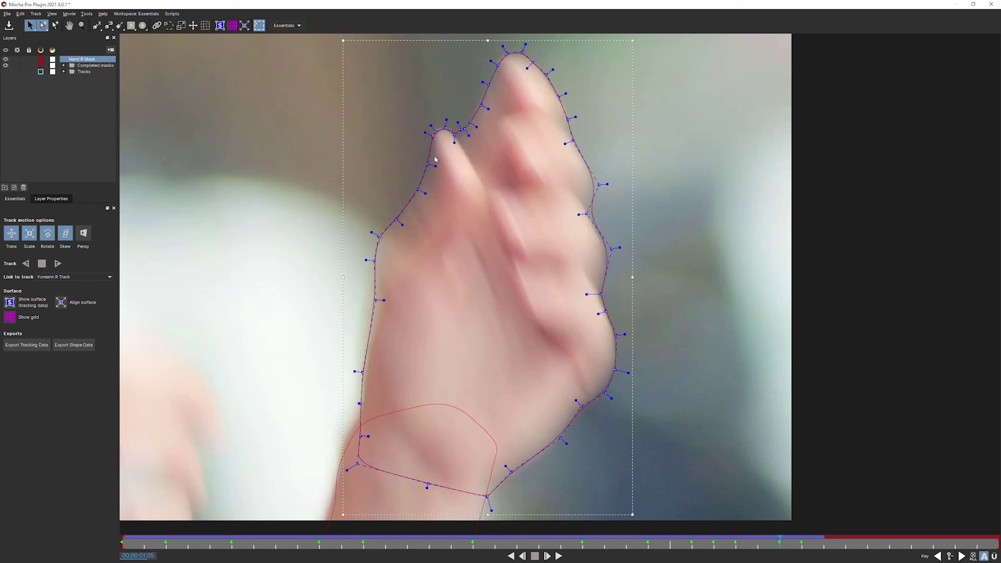
# Step: At 00:00:01:07, move the whole mask down onto the hand and rotate it to match the hand's tilt
pyautogui.moveTo(815, 549)
pyautogui.mouseDown()
pyautogui.moveTo(797, 544)
pyautogui.moveTo(845, 541)
pyautogui.moveTo(796, 540)
pyautogui.moveTo(868, 544)
pyautogui.moveTo(805, 544)
pyautogui.moveTo(825, 546)
pyautogui.mouseUp()
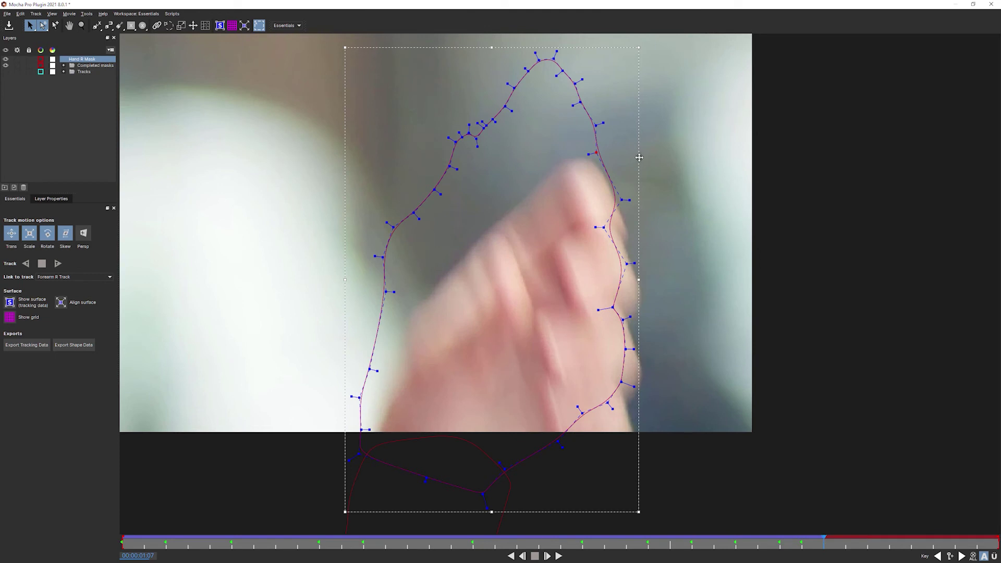
pyautogui.moveTo(638, 156)
pyautogui.mouseDown()
pyautogui.moveTo(649, 259)
pyautogui.moveTo(663, 245)
pyautogui.moveTo(670, 257)
pyautogui.mouseUp()
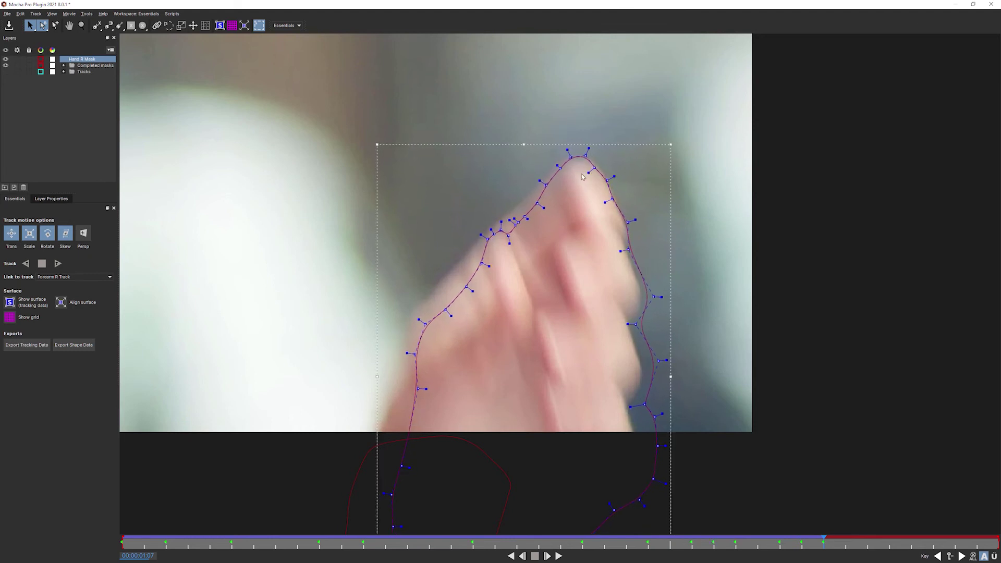
pyautogui.press('w')
pyautogui.moveTo(578, 173); pyautogui.dragTo(796, 212)
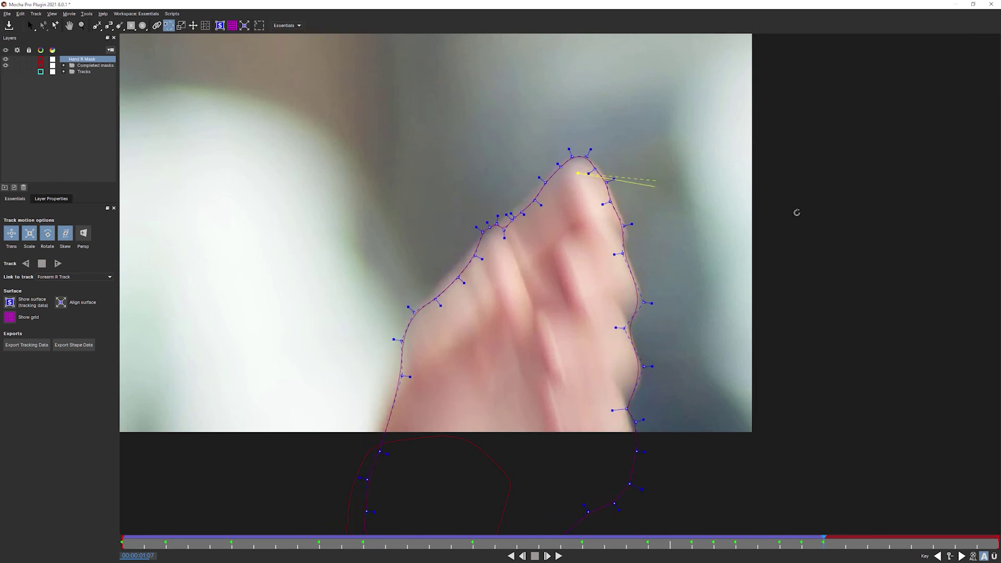
pyautogui.press('s')
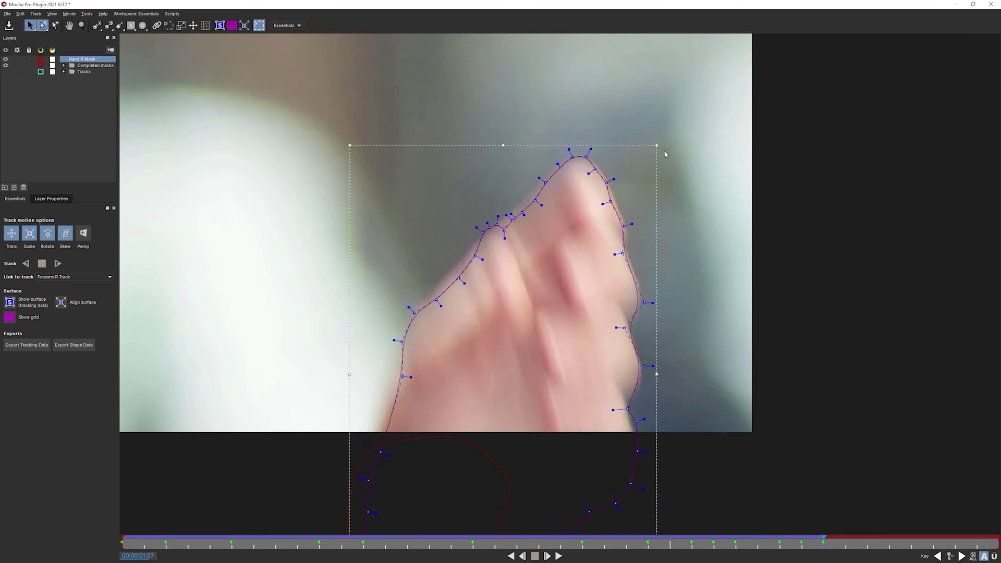
# Step: Stretch the mask's upper corners and fit the points to the thumb side and finger backs at 00:00:01:07
pyautogui.moveTo(657, 145); pyautogui.dragTo(660, 144)
pyautogui.moveTo(349, 143); pyautogui.dragTo(334, 131)
pyautogui.click(454, 277)
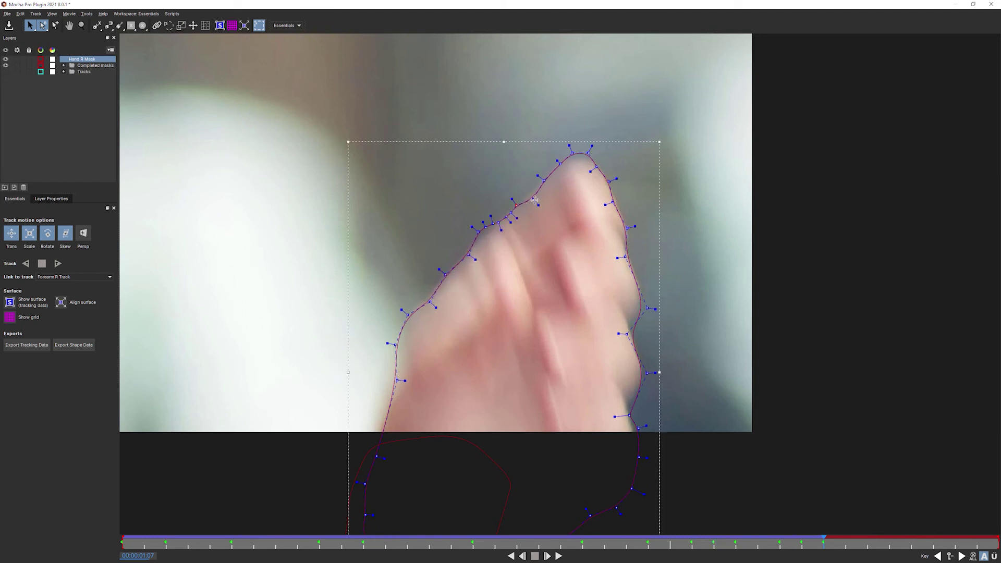
pyautogui.moveTo(615, 320); pyautogui.dragTo(612, 318)
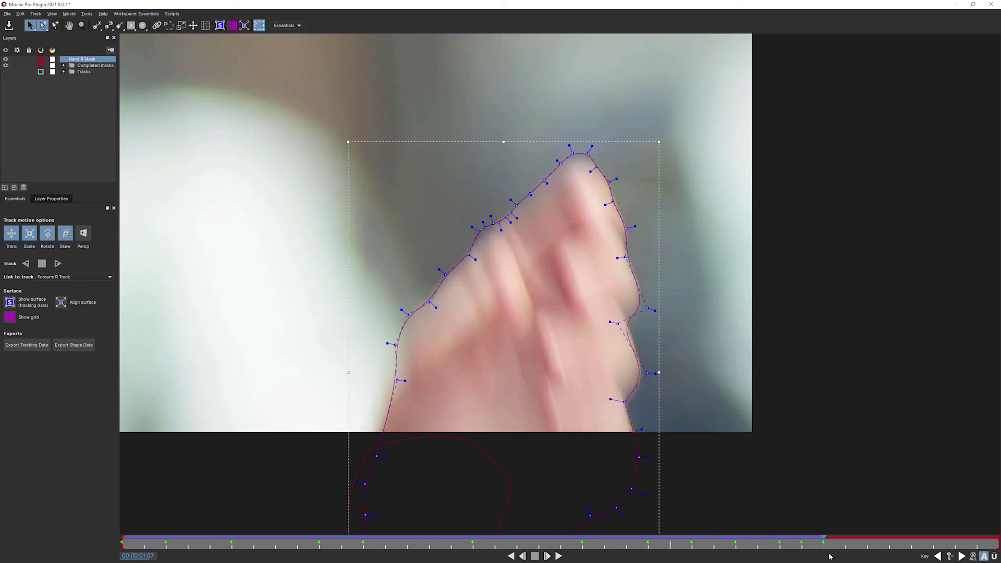
# Step: Reselect the hand mask and, at 00:00:01:08, widen it slightly with the transform box to meet the outer fingers
pyautogui.moveTo(834, 542); pyautogui.dragTo(870, 542)
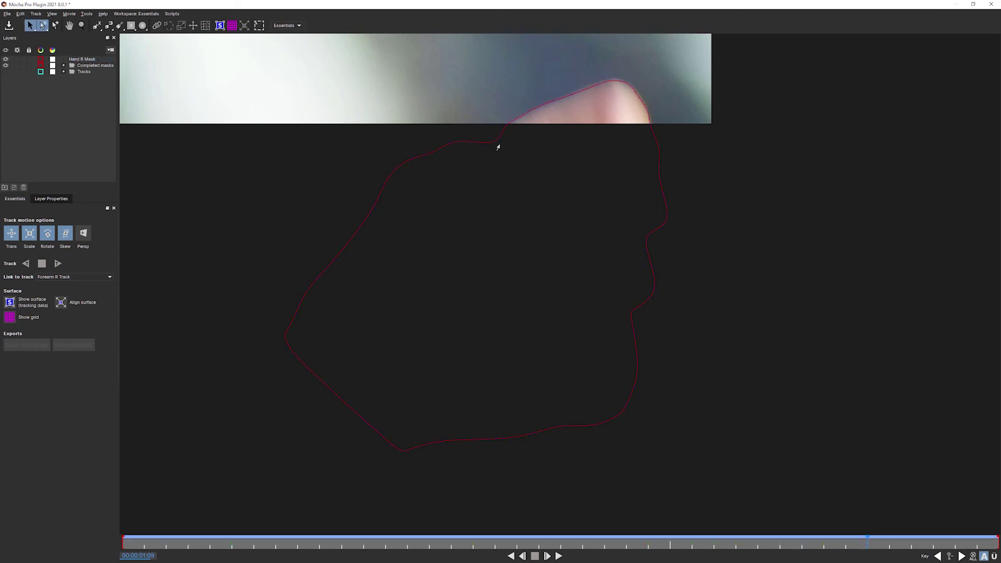
pyautogui.click(498, 146)
pyautogui.moveTo(862, 544); pyautogui.dragTo(844, 540)
pyautogui.press('x')
pyautogui.moveTo(576, 328); pyautogui.dragTo(595, 474)
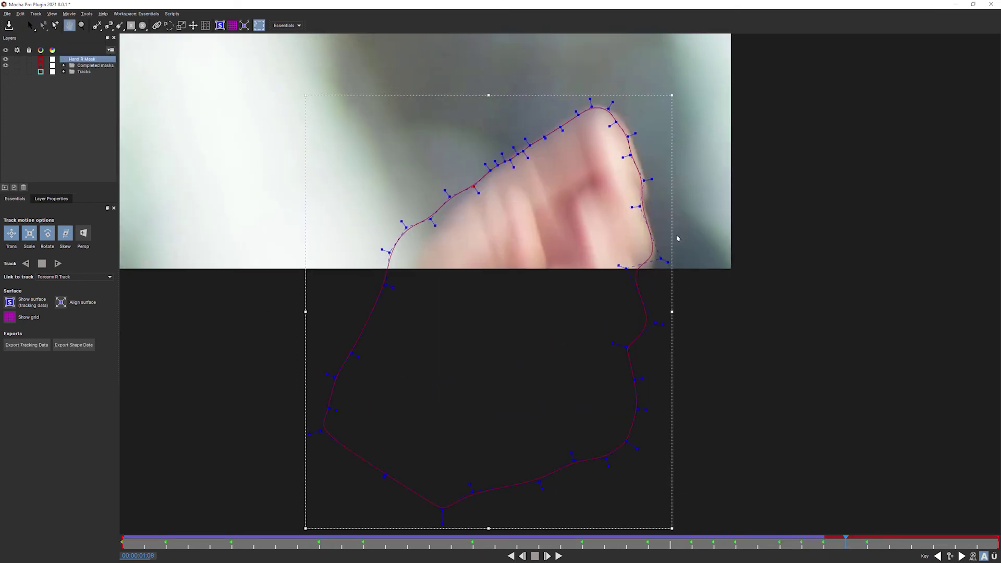
pyautogui.moveTo(671, 95); pyautogui.dragTo(676, 94)
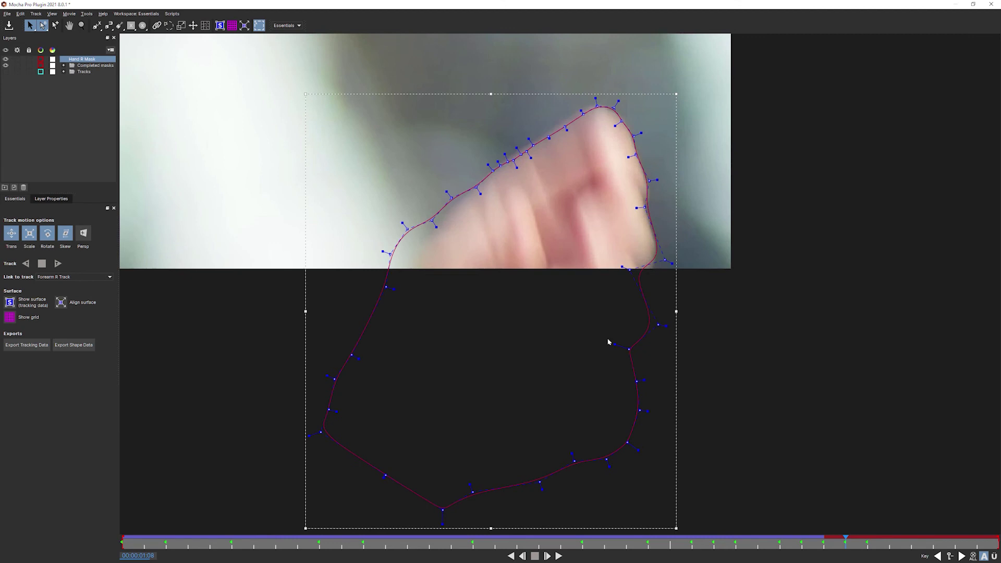
# Step: Rotate the thumb-side points inward and move the outer finger point at the footage's lower border outward at 00:00:01:08
pyautogui.moveTo(426, 316); pyautogui.dragTo(435, 319)
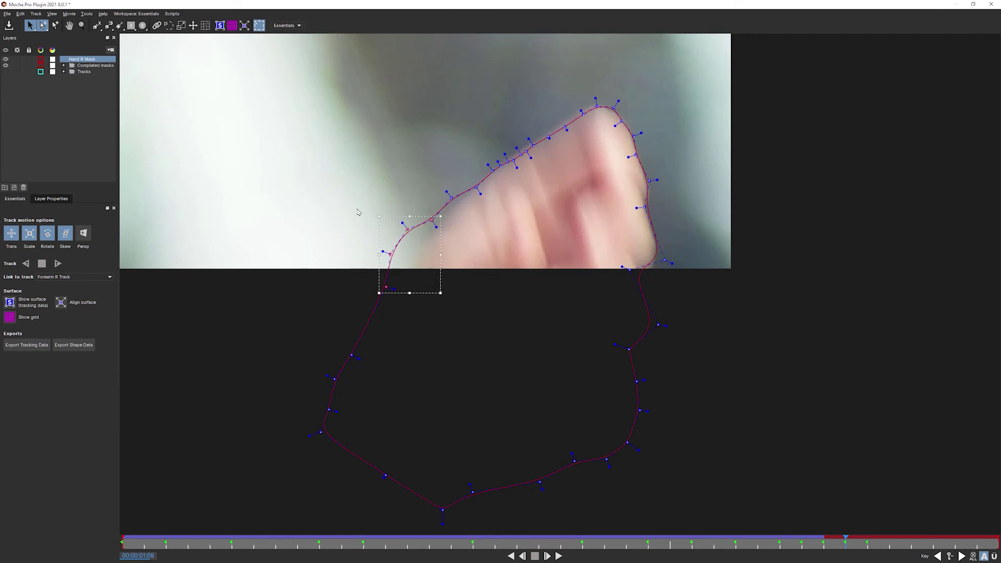
pyautogui.moveTo(331, 203); pyautogui.dragTo(466, 324)
pyautogui.moveTo(335, 169); pyautogui.dragTo(485, 332)
pyautogui.press('w')
pyautogui.moveTo(476, 188); pyautogui.dragTo(600, 172)
pyautogui.press('s')
pyautogui.hotkey('ctrl', 'a')
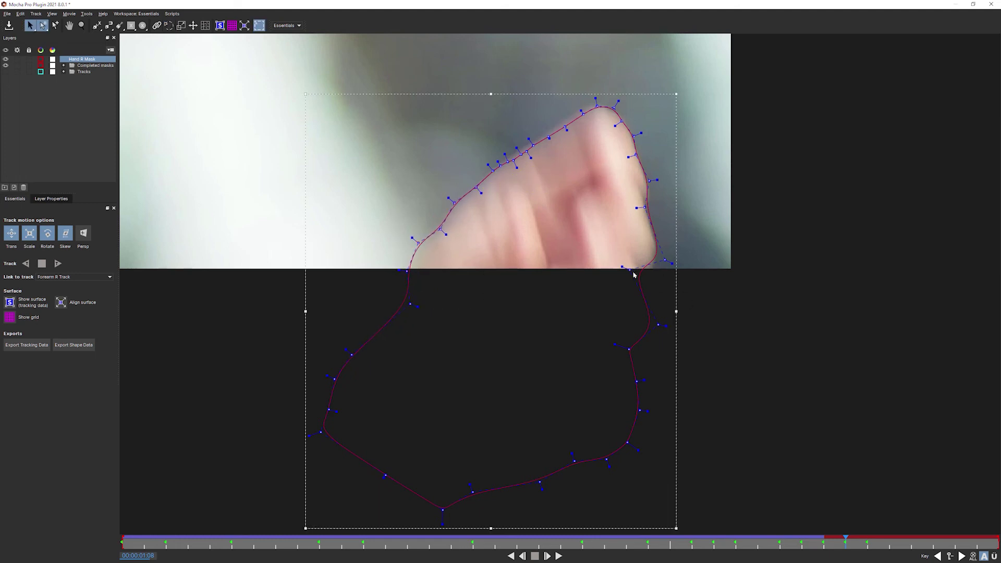
pyautogui.moveTo(628, 270); pyautogui.dragTo(637, 272)
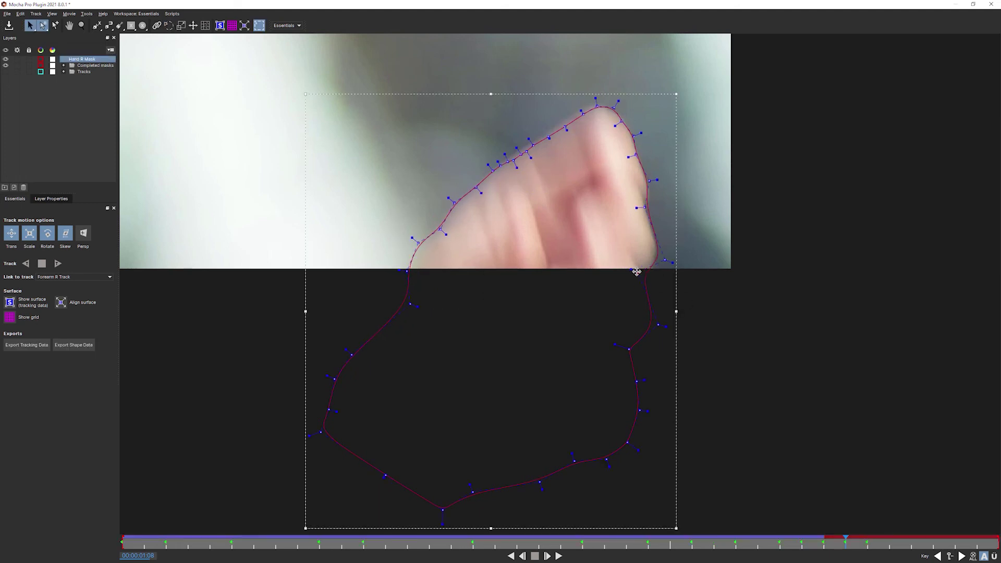
# Step: At 00:00:01:10, move the whole hand mask down below the footage's lower border and set the layer's out point to 00:00:01:10
pyautogui.press('KP_Multiply')
pyautogui.click(865, 542)
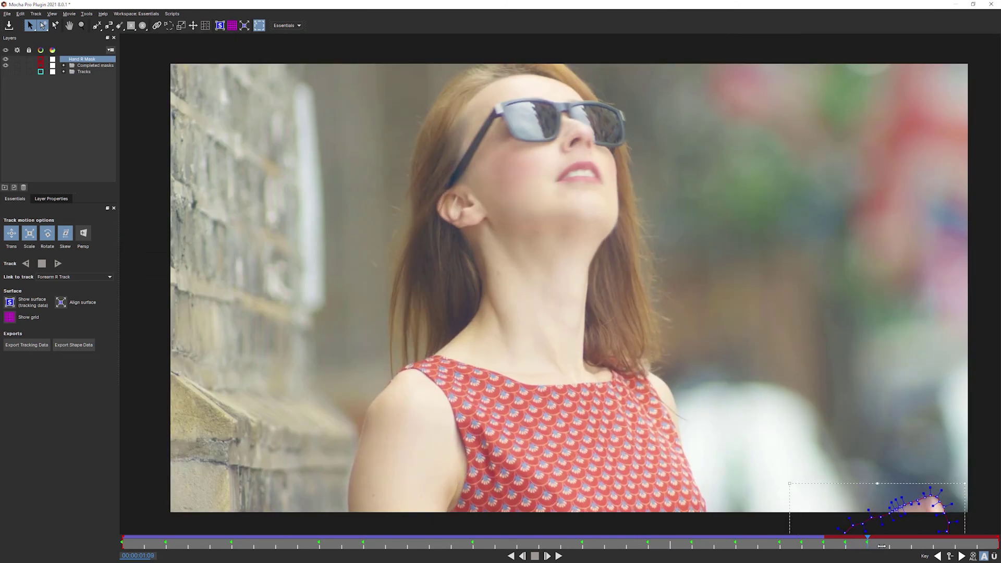
pyautogui.click(881, 545)
pyautogui.moveTo(711, 394); pyautogui.dragTo(639, 235)
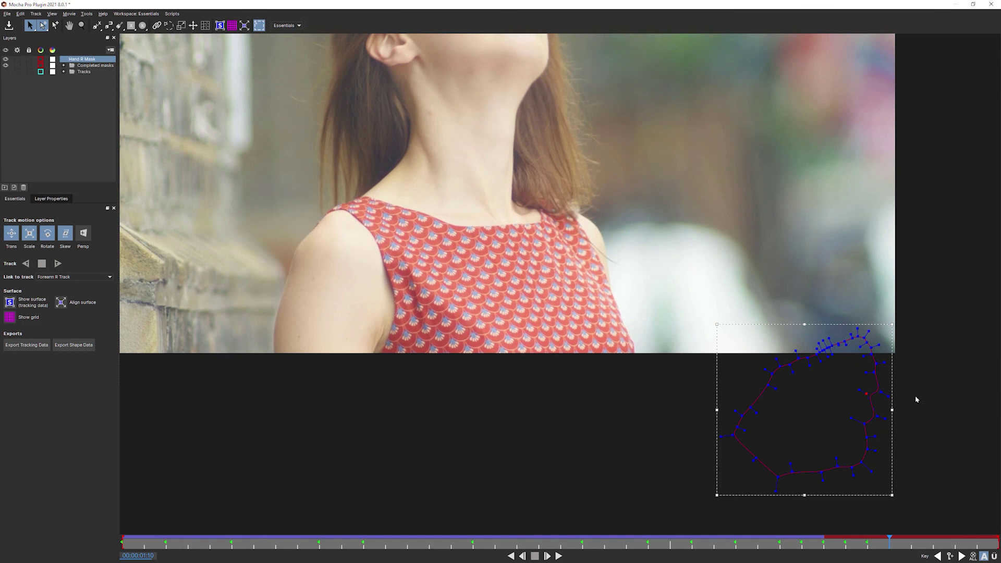
pyautogui.click(890, 382)
pyautogui.click(876, 376)
pyautogui.moveTo(891, 373); pyautogui.dragTo(891, 394)
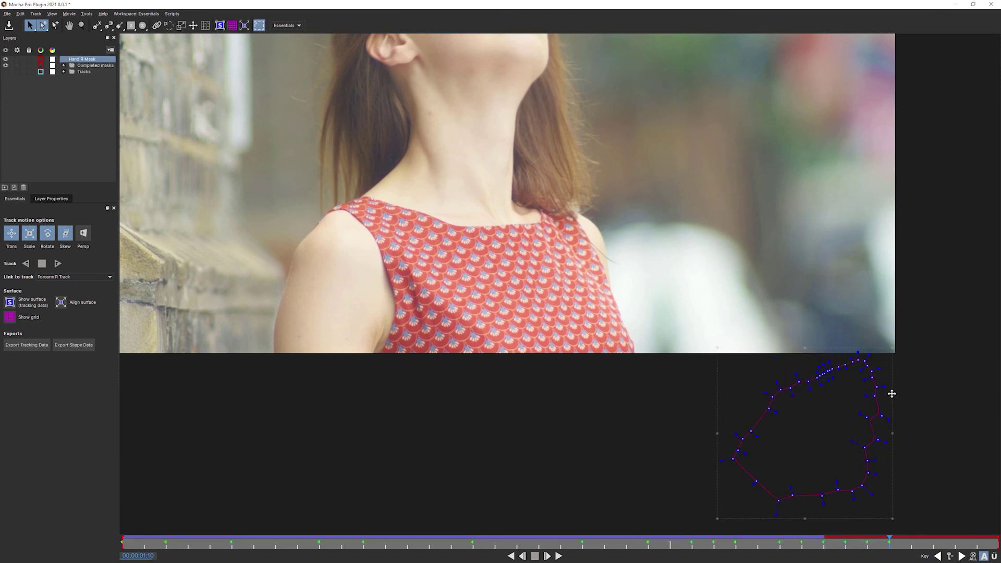
pyautogui.click(51, 199)
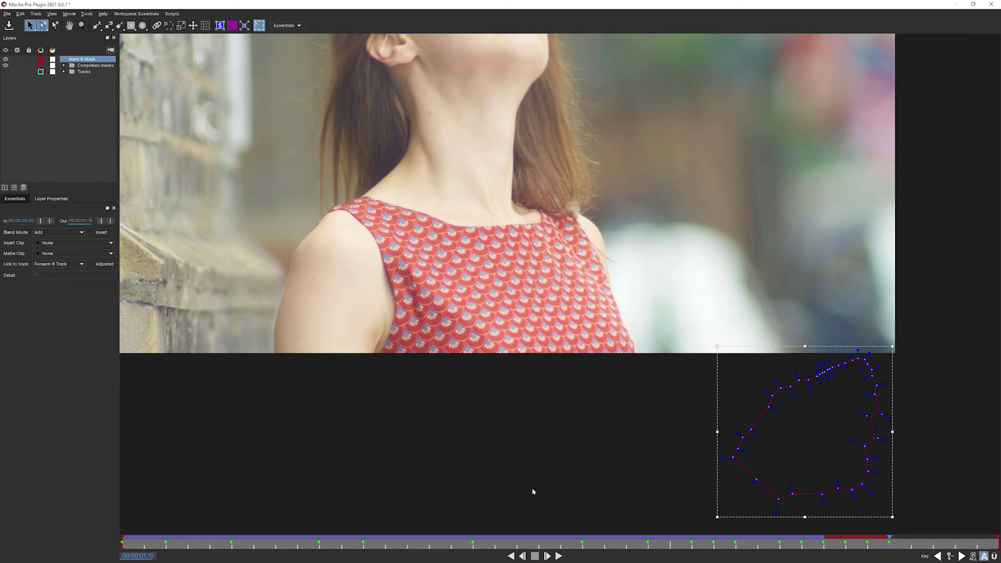
# Step: Play back the shot to review how the Hand R Mask follows the hand across its keyframes
pyautogui.click(558, 556)
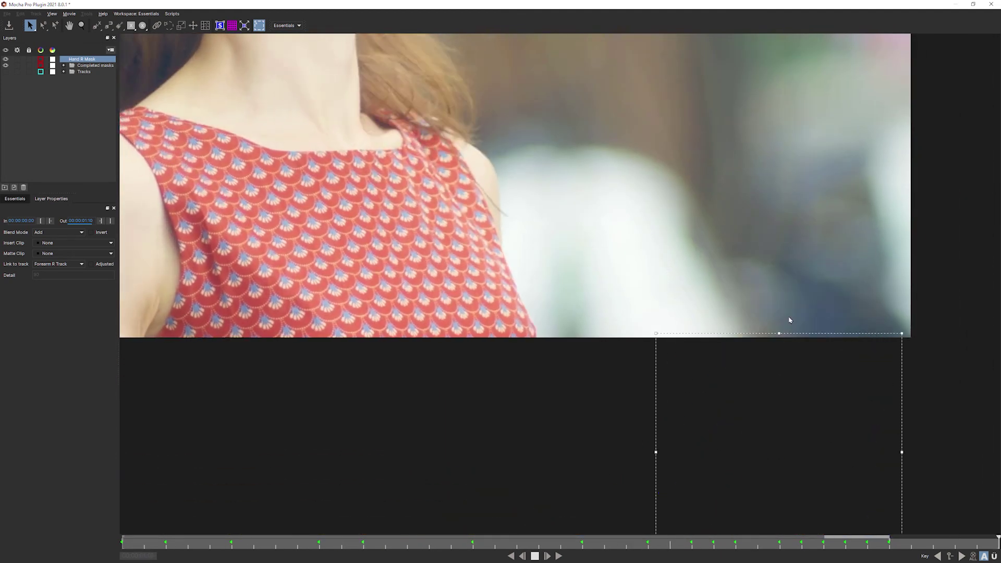
pyautogui.press('space')
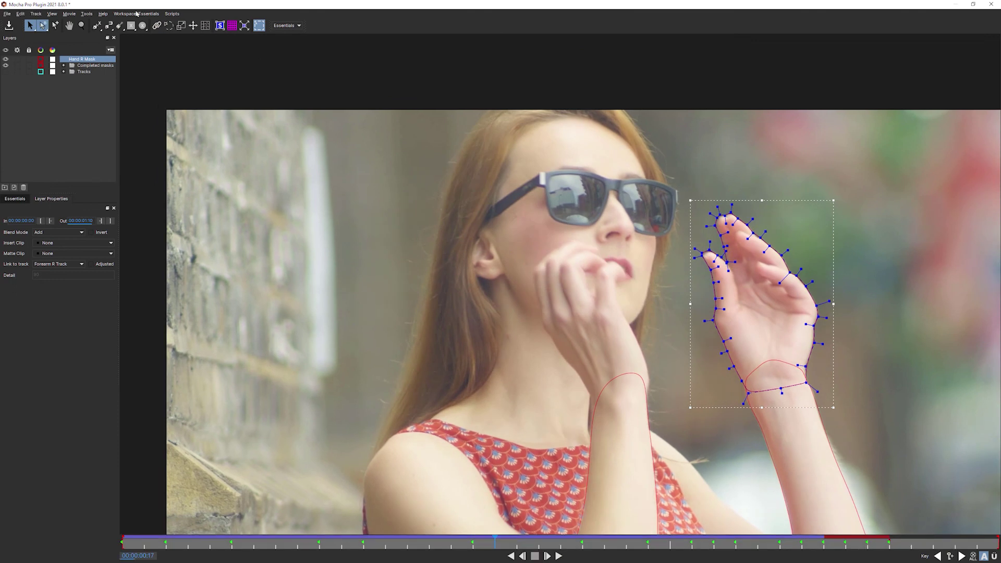
pyautogui.click(54, 15)
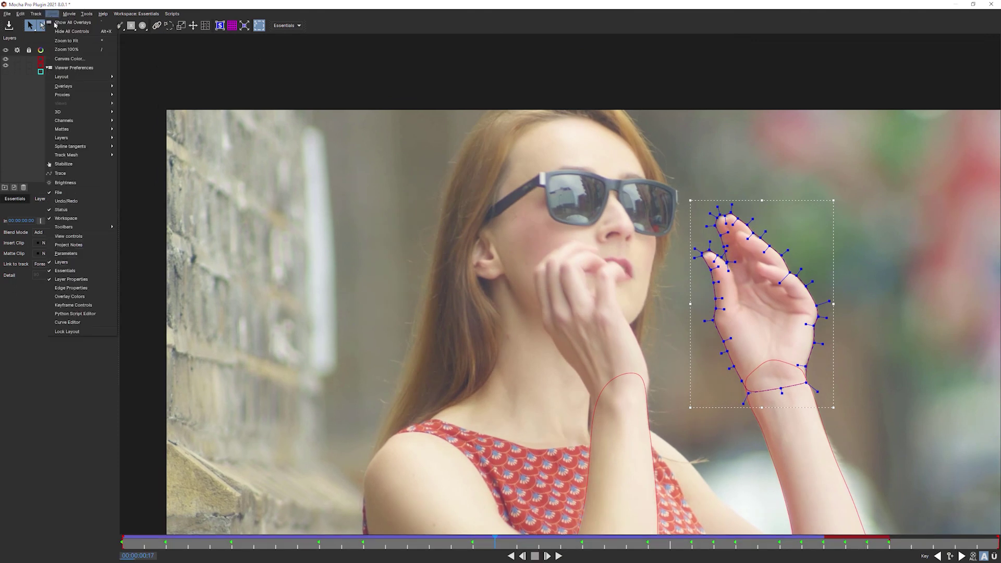
pyautogui.click(83, 164)
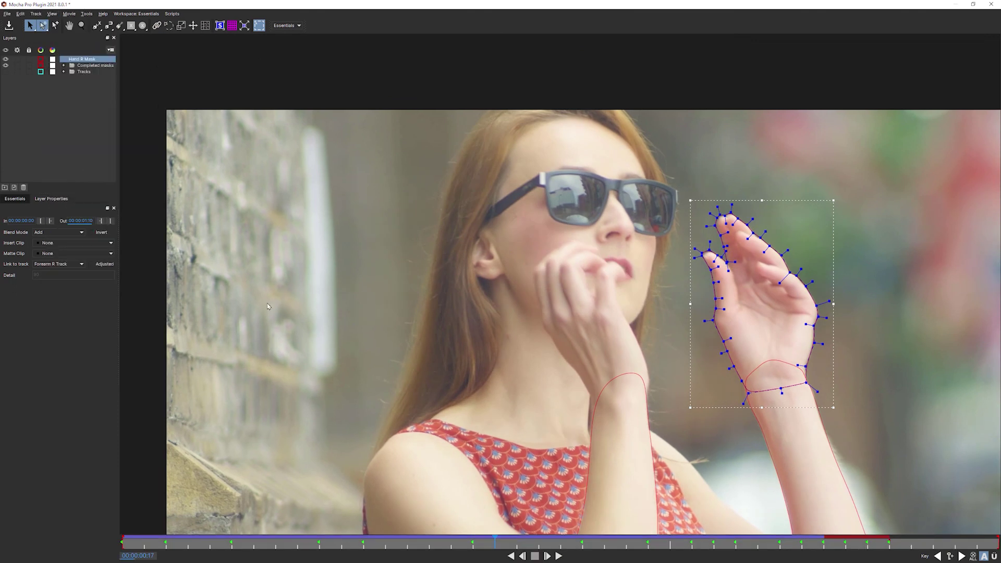
pyautogui.click(559, 556)
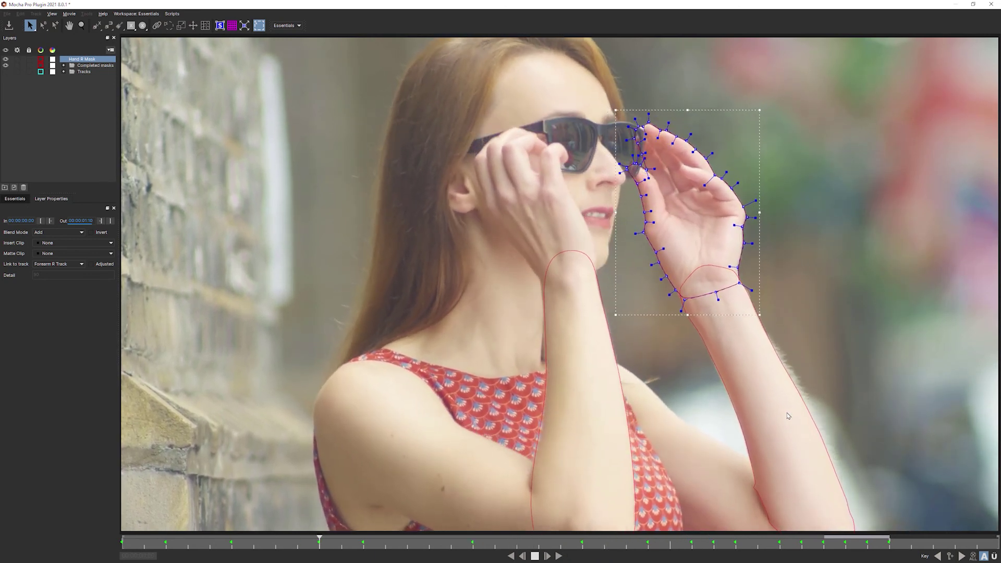
# Step: Hide the transform box and turn on the matte overlay for all mattes
pyautogui.click(259, 25)
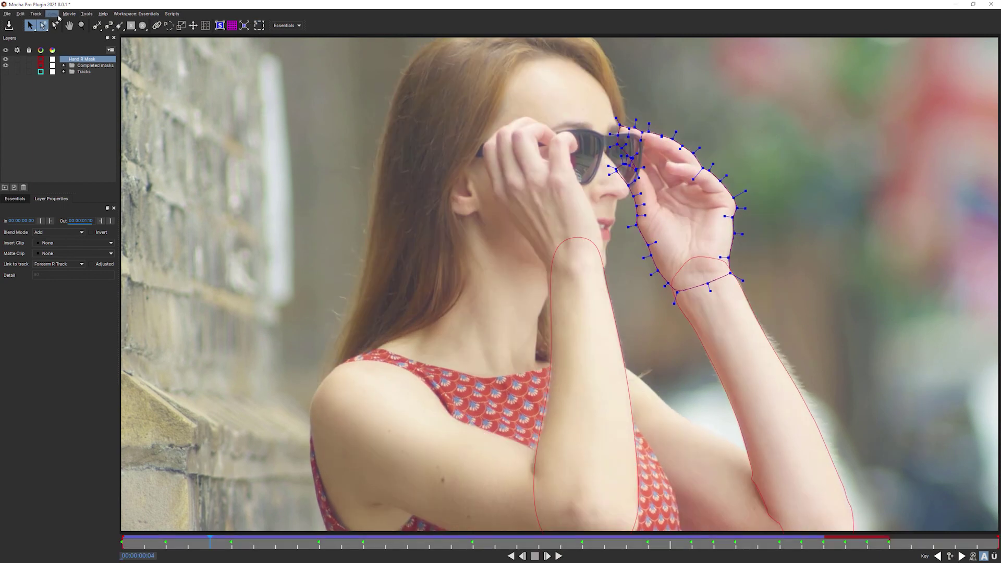
pyautogui.click(57, 15)
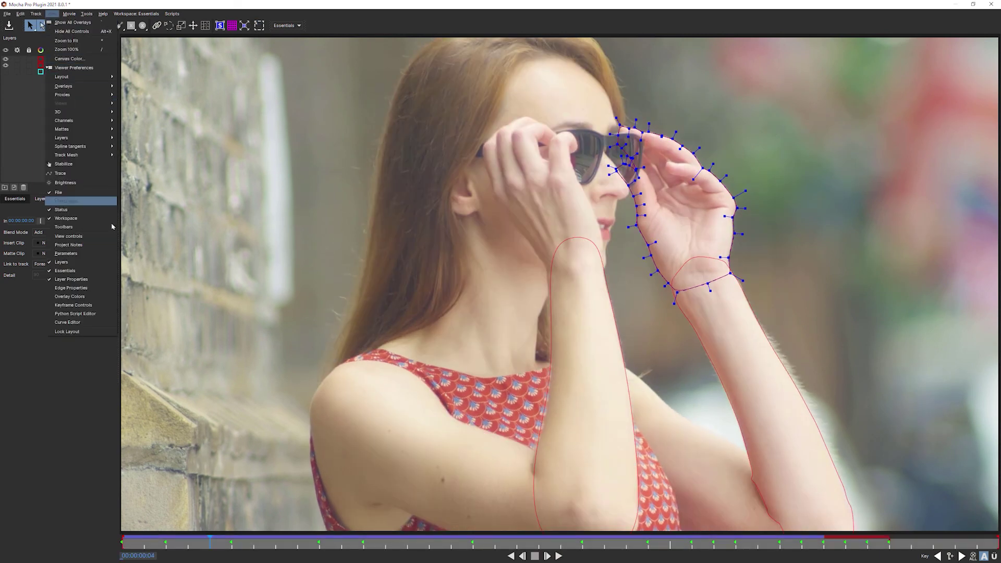
pyautogui.moveTo(104, 128)
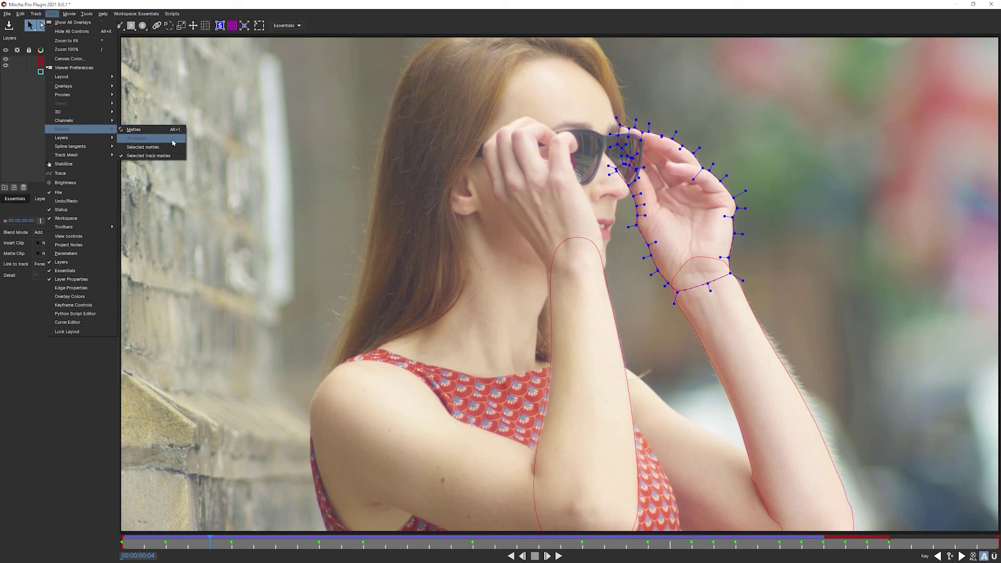
pyautogui.click(169, 139)
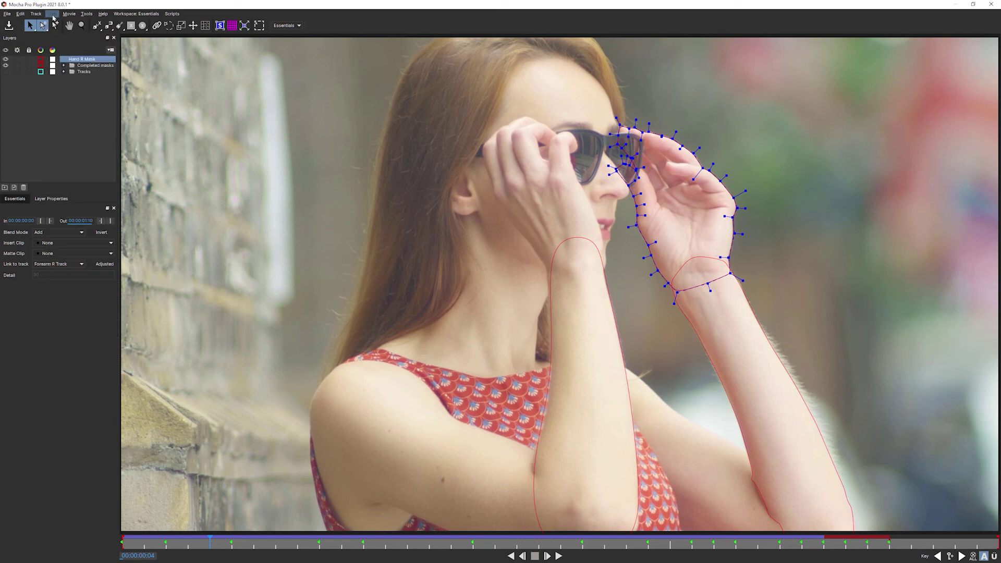
pyautogui.click(53, 17)
pyautogui.moveTo(104, 129)
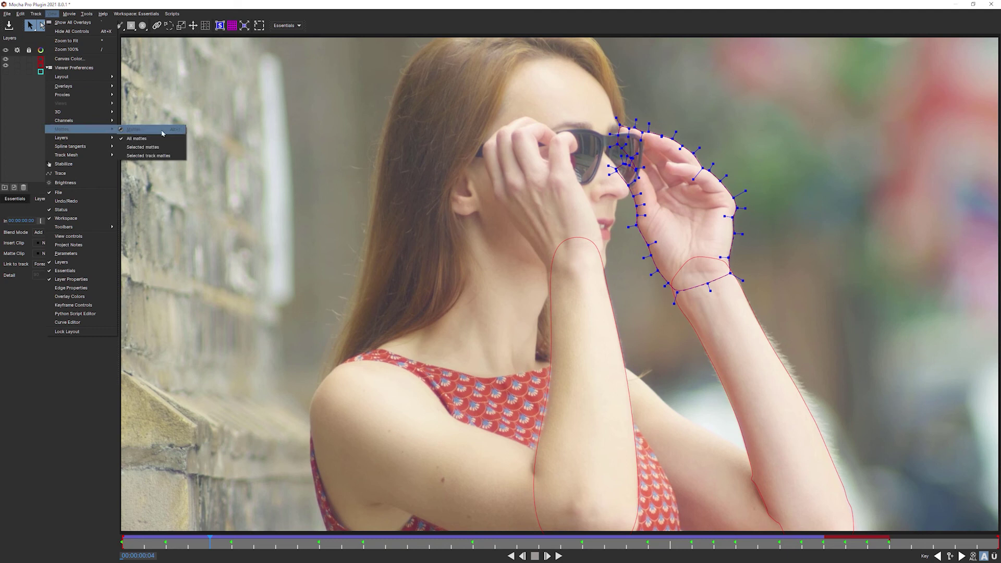
pyautogui.click(161, 131)
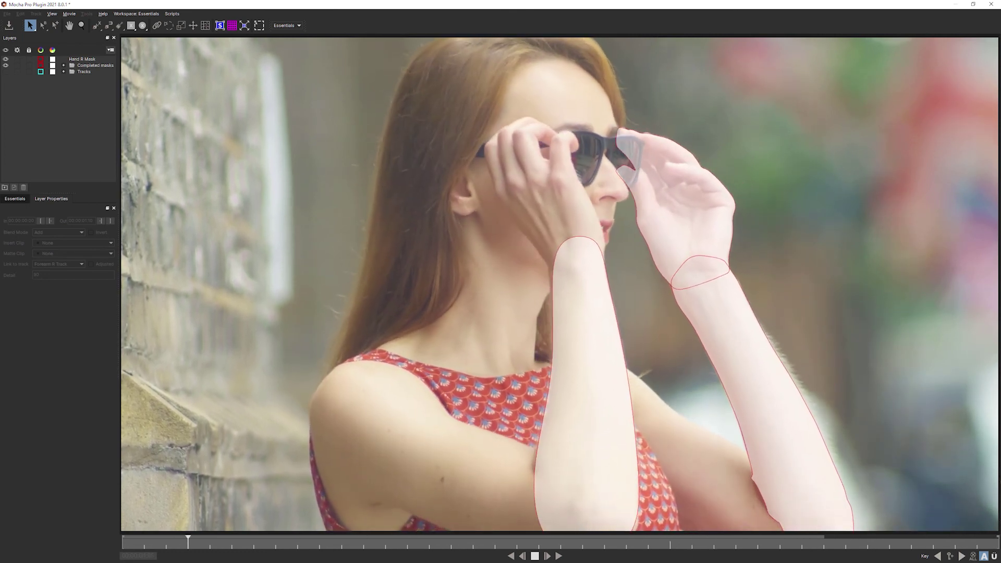
# Step: Stop playback, step back to 00:00:00:19 and move the Hand R Mask layer into the Completed masks group
pyautogui.press('space')
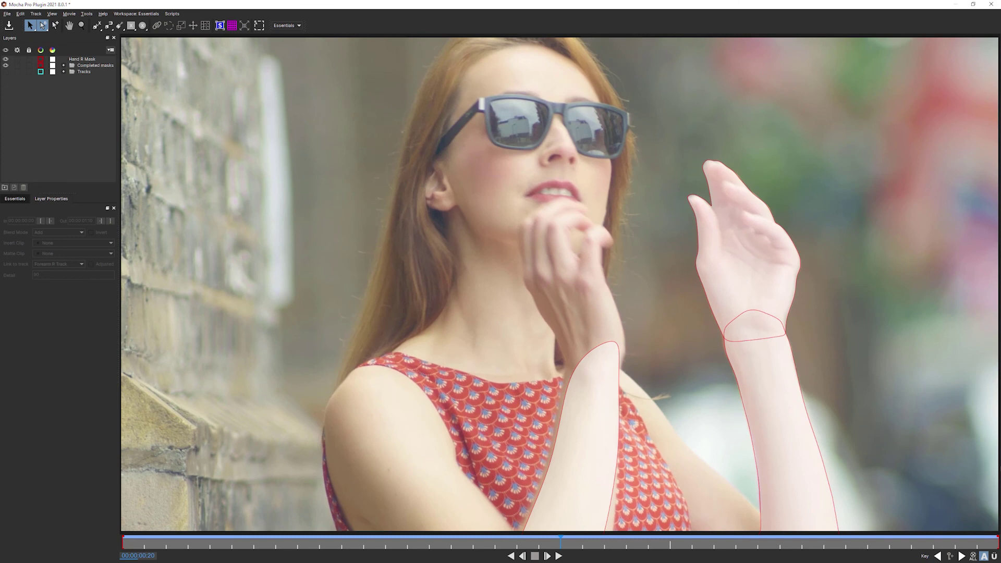
pyautogui.press('Left')
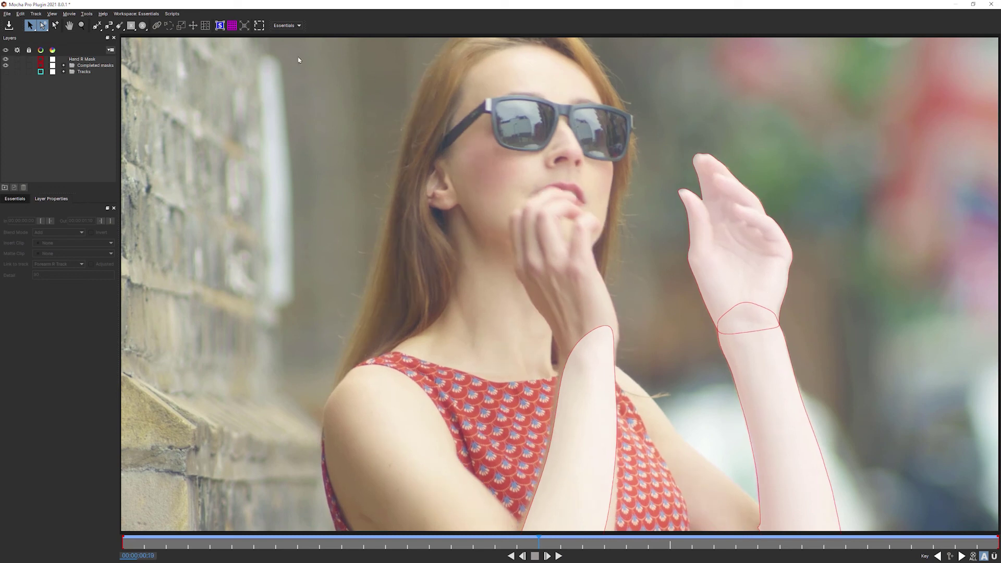
pyautogui.moveTo(86, 61); pyautogui.dragTo(96, 65)
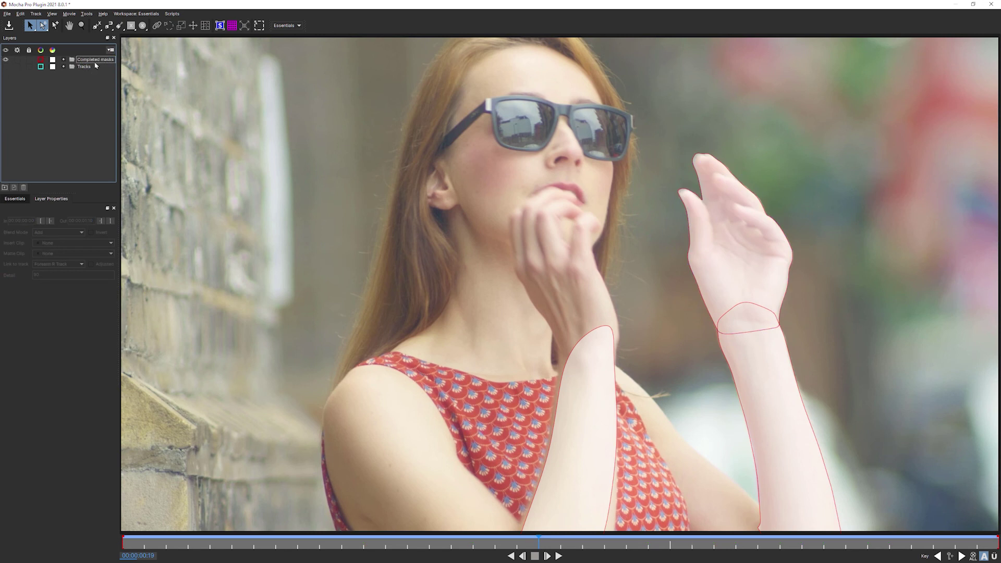
# Step: Set the Completed masks group's matte color to cyan (#00ffff) and play back the shot with the new overlay
pyautogui.click(52, 60)
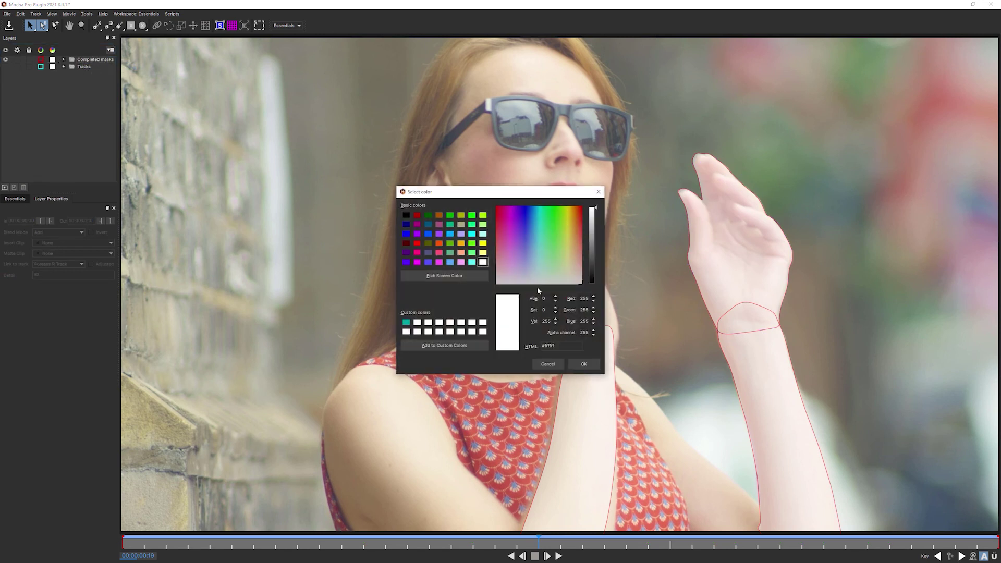
pyautogui.click(461, 243)
pyautogui.click(471, 234)
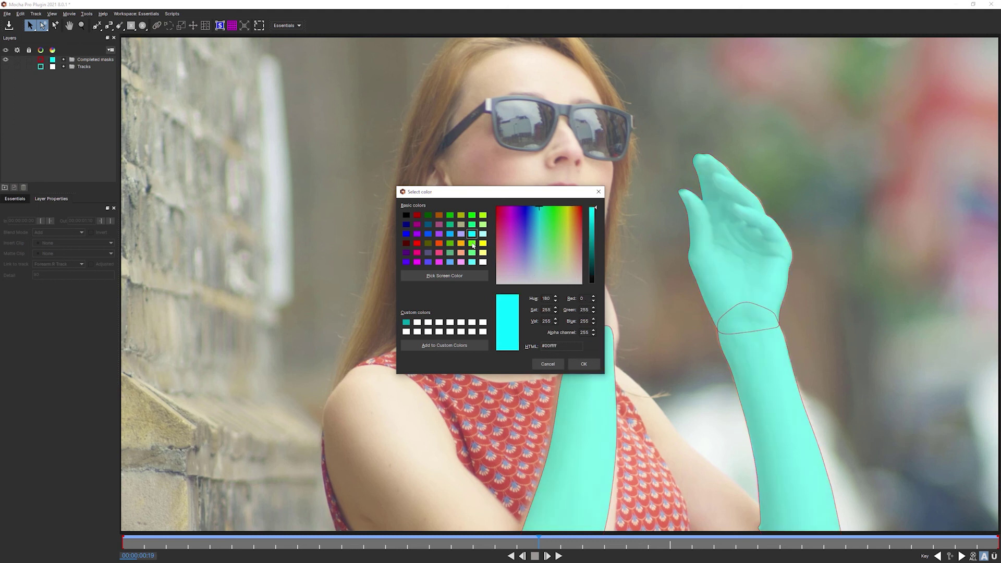
pyautogui.click(581, 364)
pyautogui.click(558, 557)
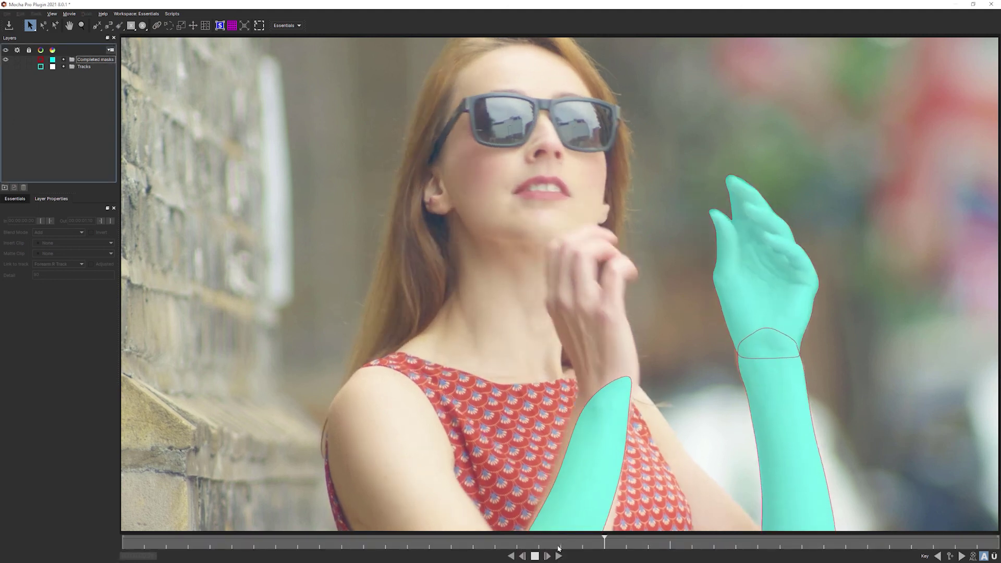